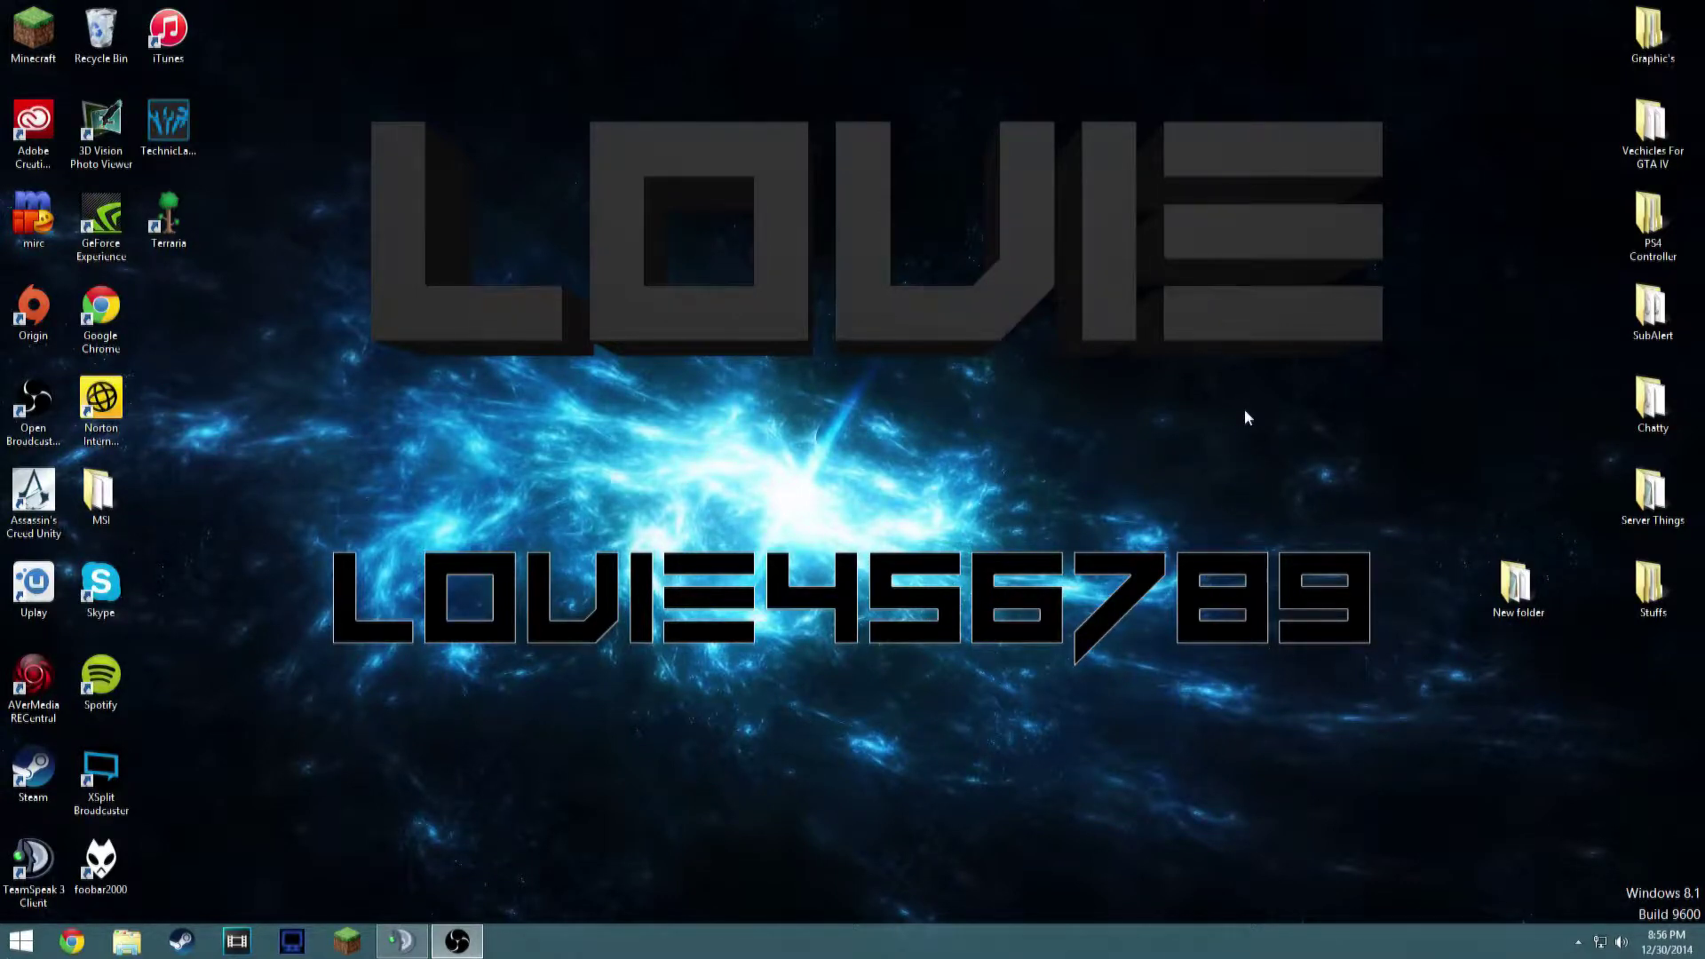
Rearrange items on the desktop
left_click_drag(1220, 406, 197, 667)
left_click_drag(336, 737, 1408, 525)
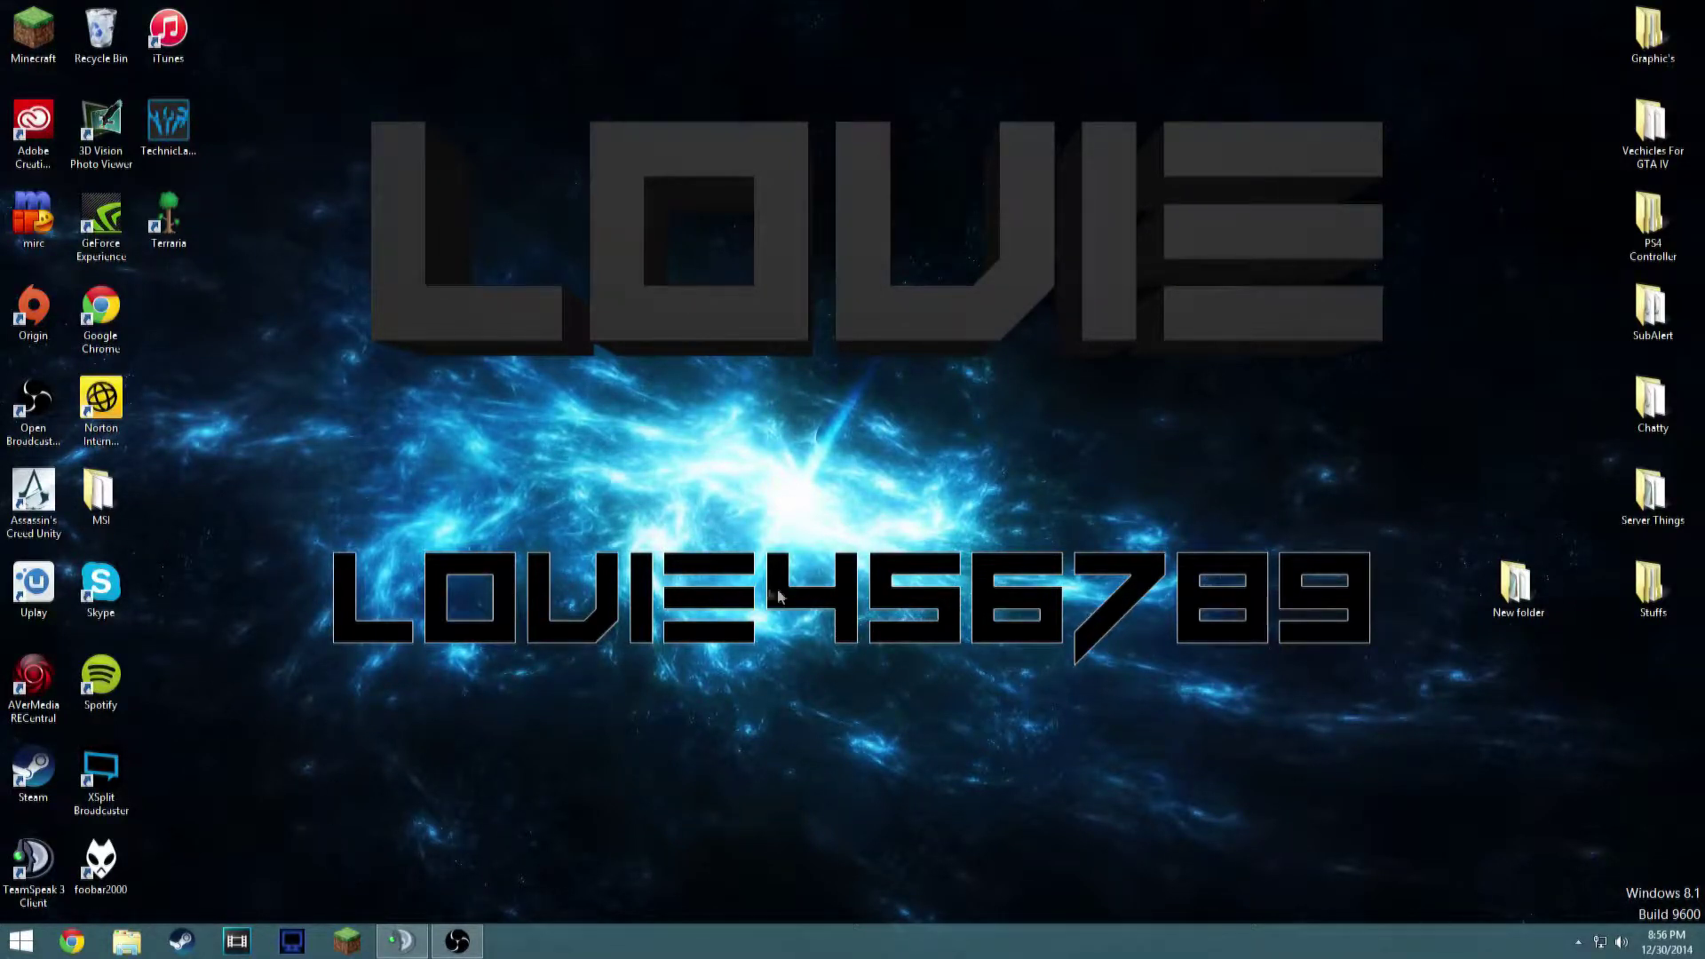
left_click_drag(1424, 456, 271, 707)
Create a new text document, draft 'mc.example.com:port' in Notepad, and discard it unsaved
right_click(773, 306)
mouse_move(839, 462)
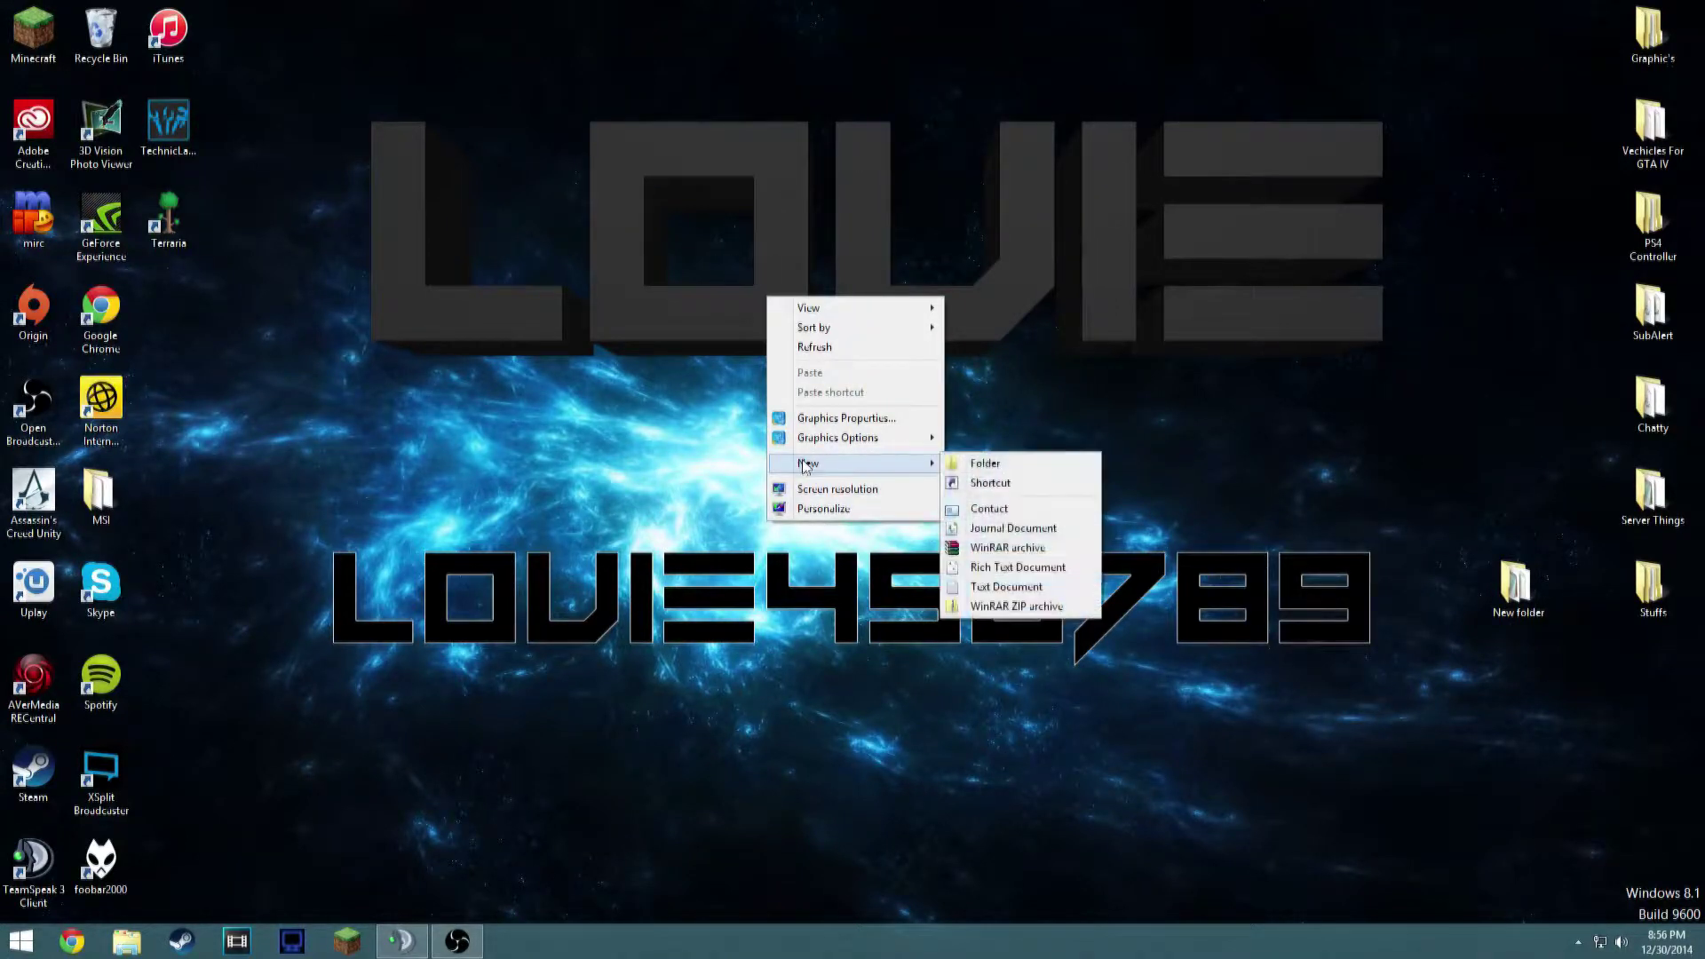
left_click(1006, 587)
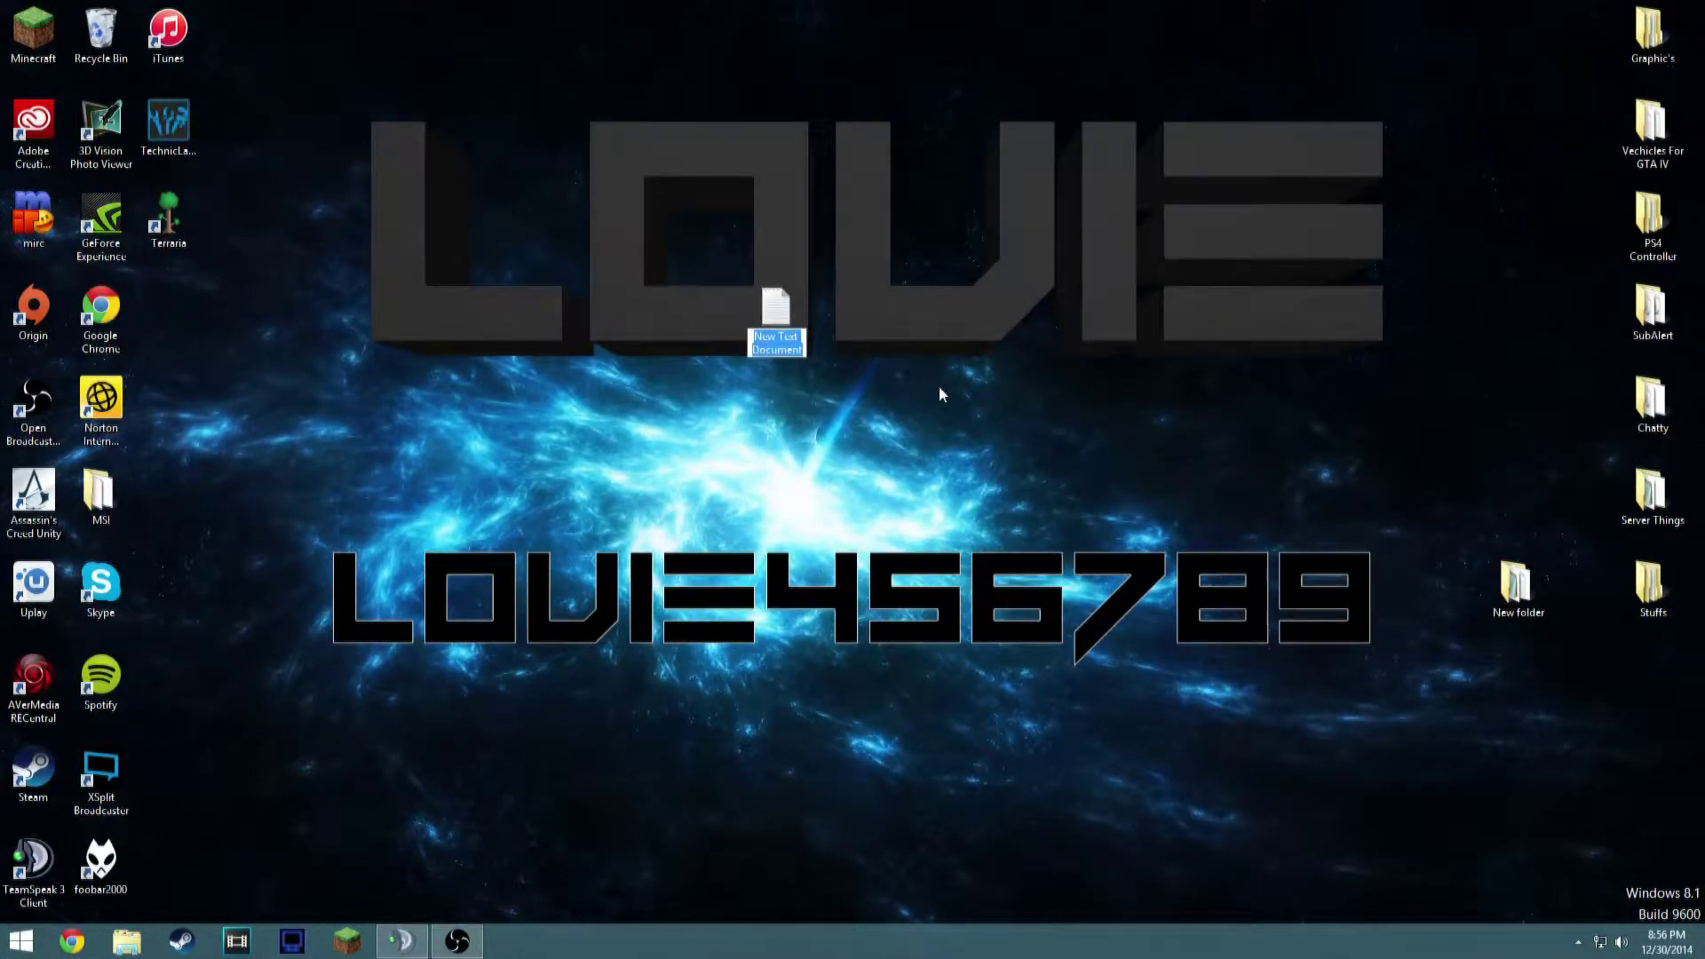
key("Return")
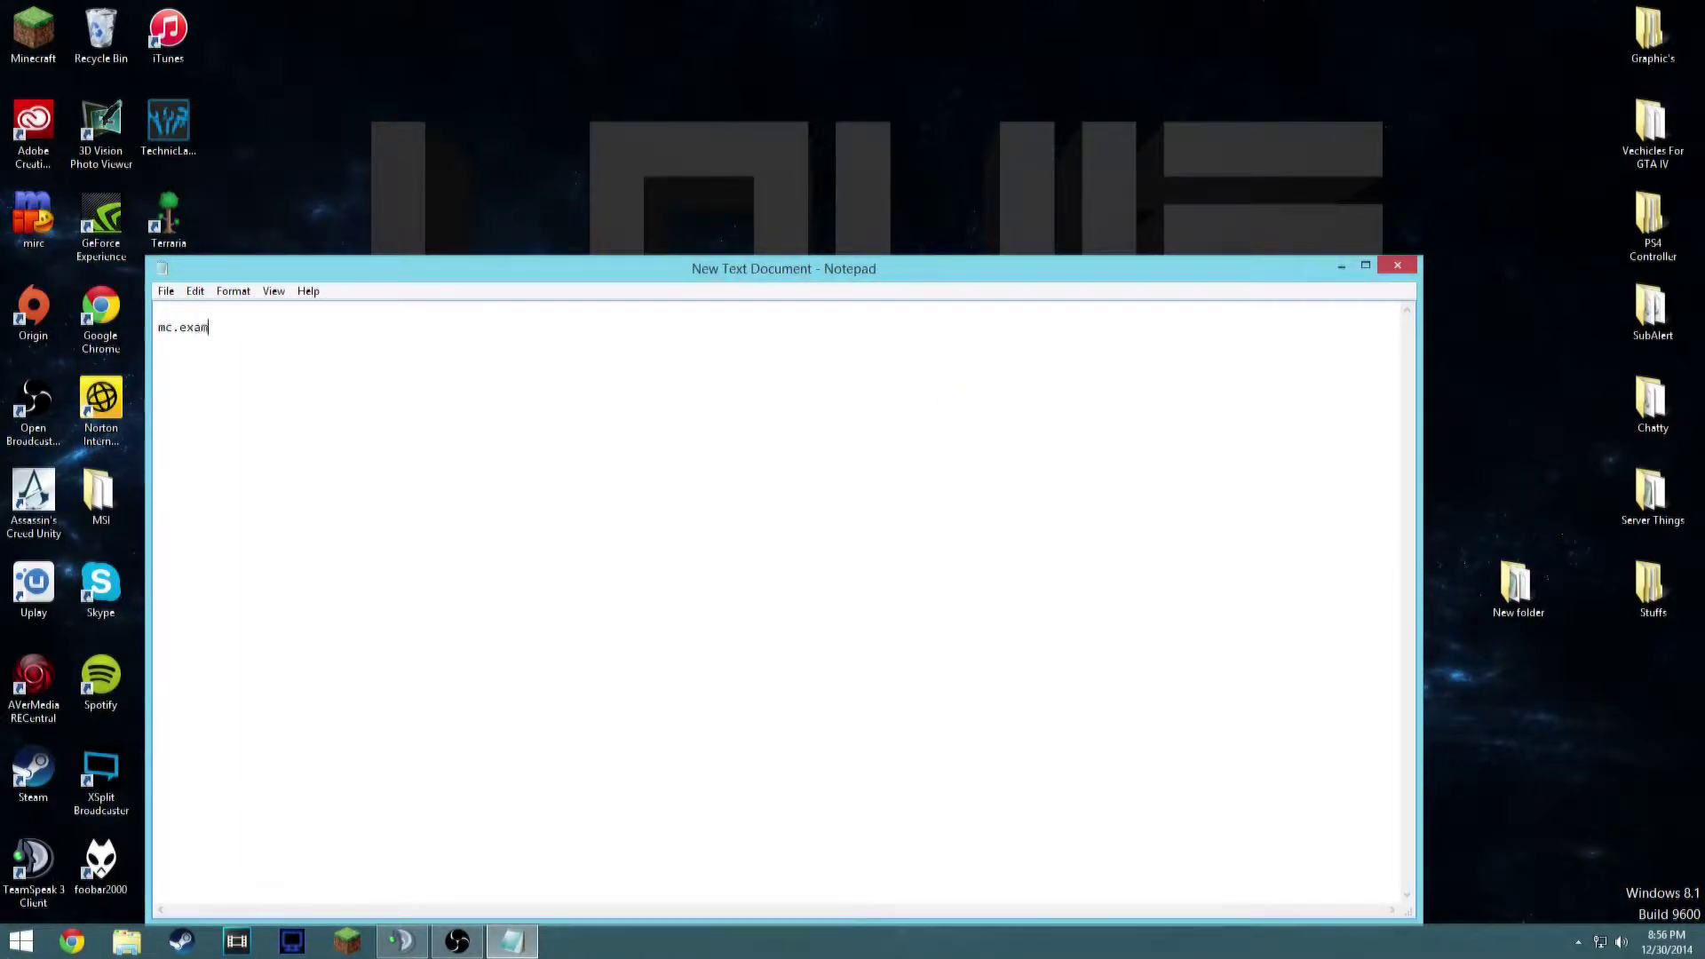
type("mc.example.com")
key("BackSpace")
key("BackSpace")
key("BackSpace")
left_click_drag(863, 273, 893, 311)
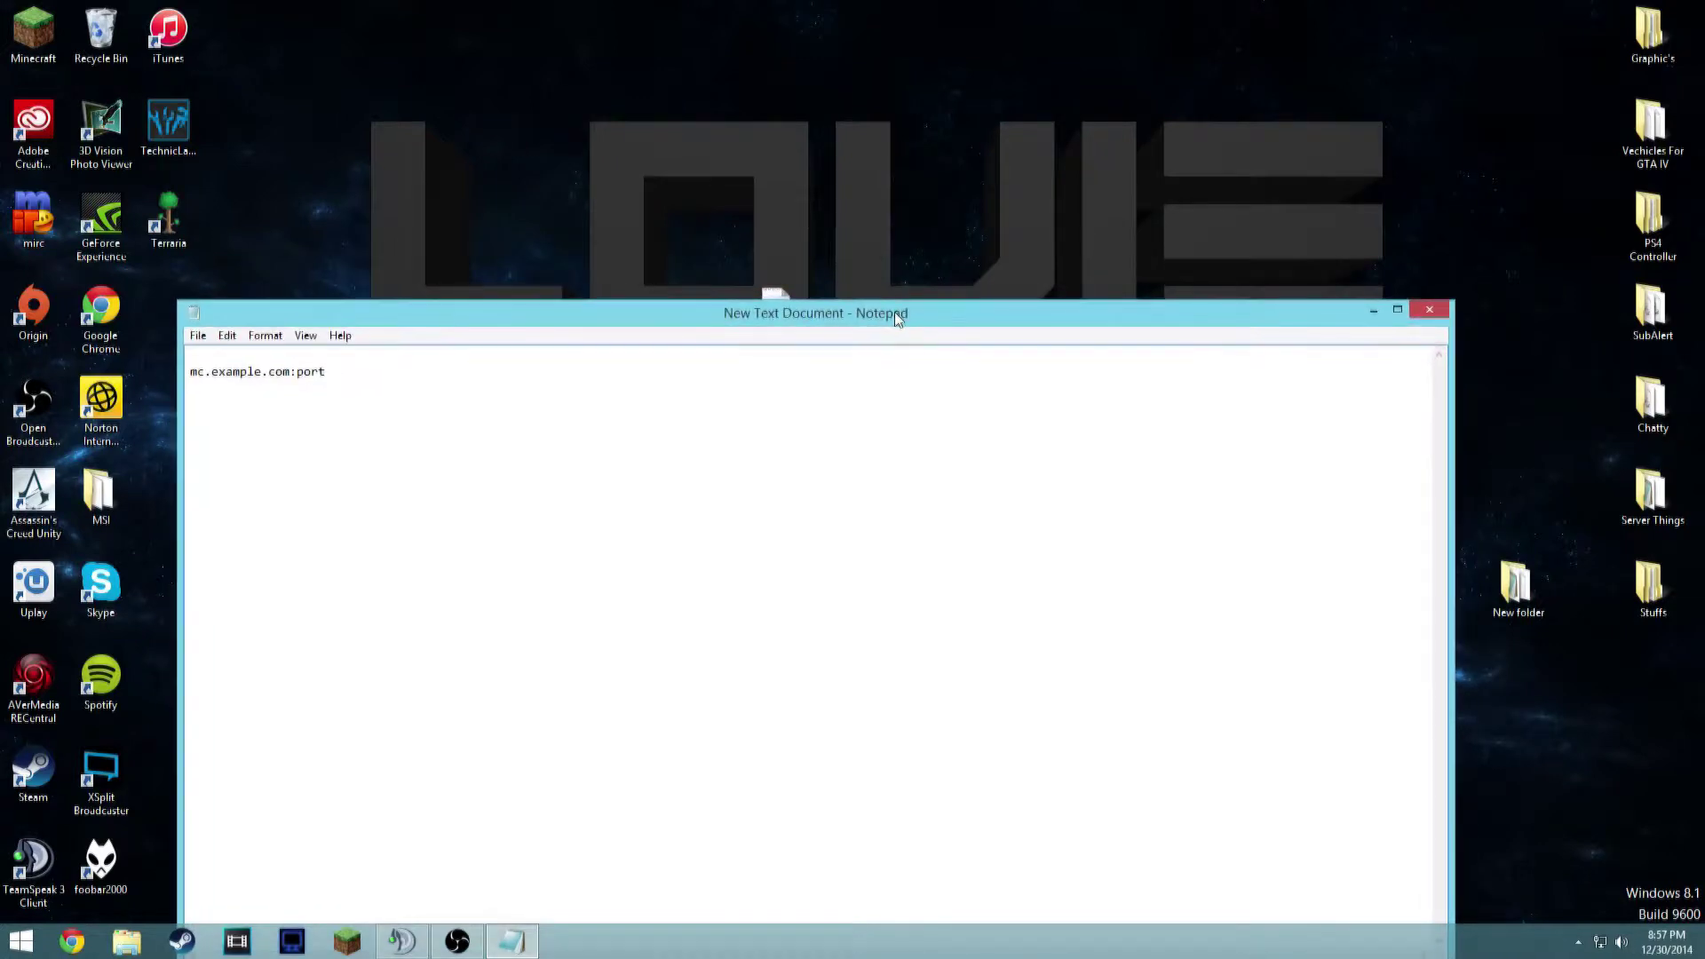
left_click(1423, 308)
left_click(882, 489)
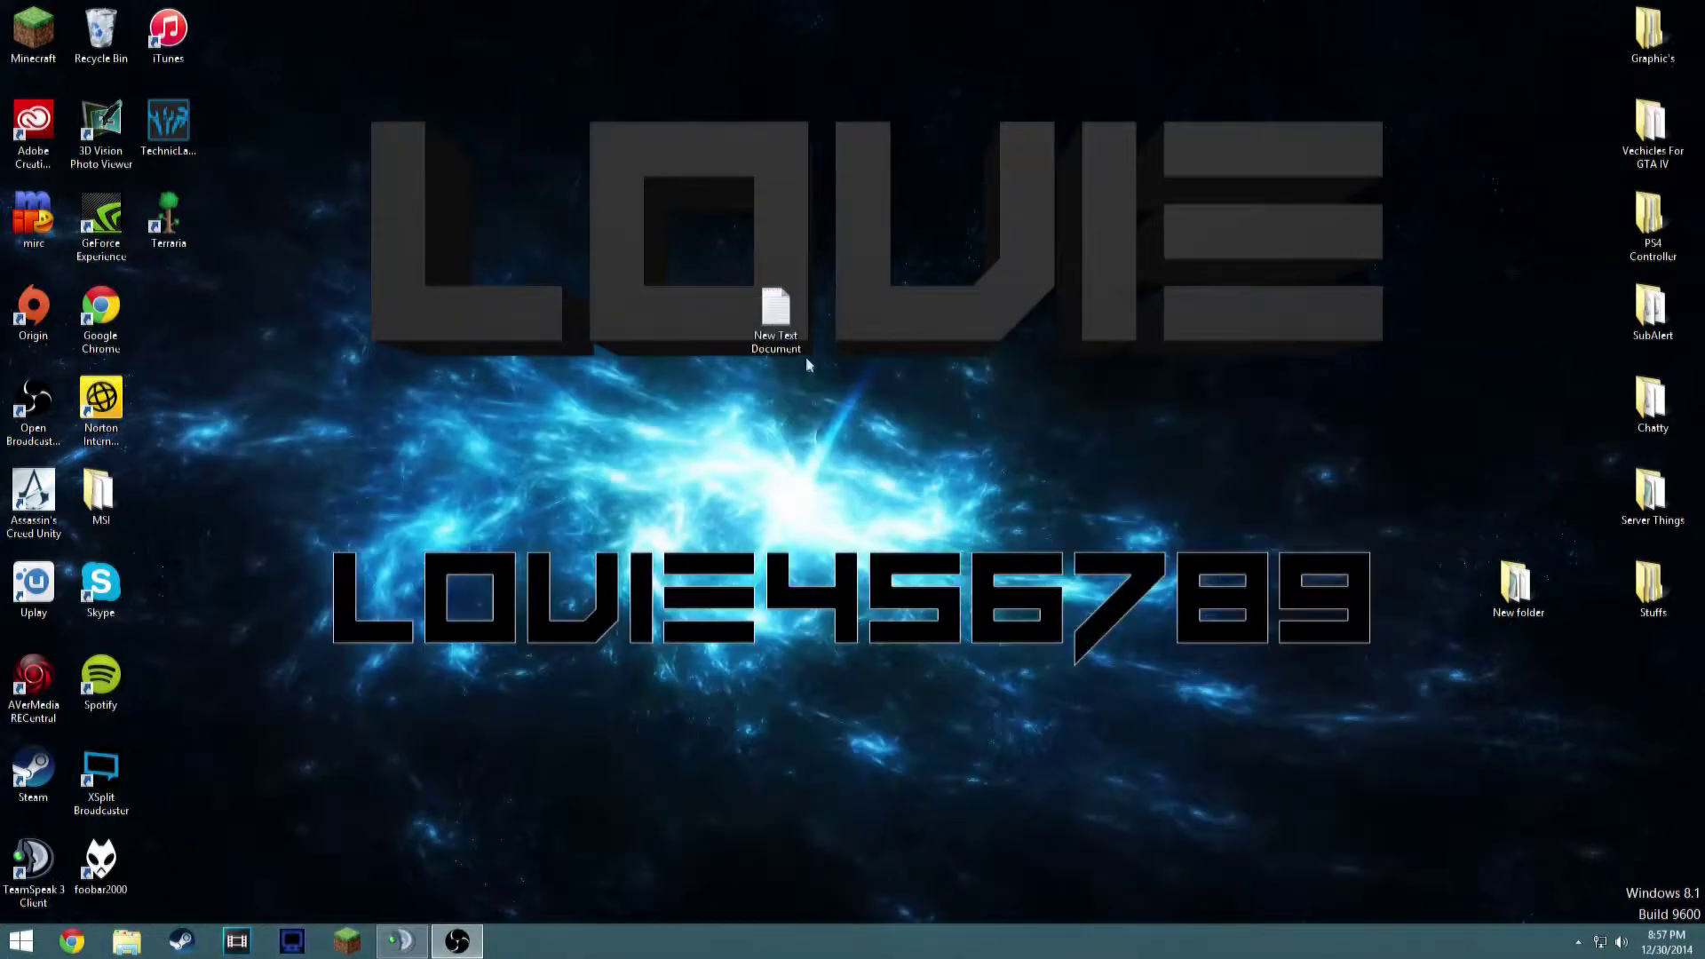
Delete the New Text Document and reach the GoDaddy homepage through a Google search for 'godaddy'
left_click_drag(781, 328, 1194, 326)
key("Delete")
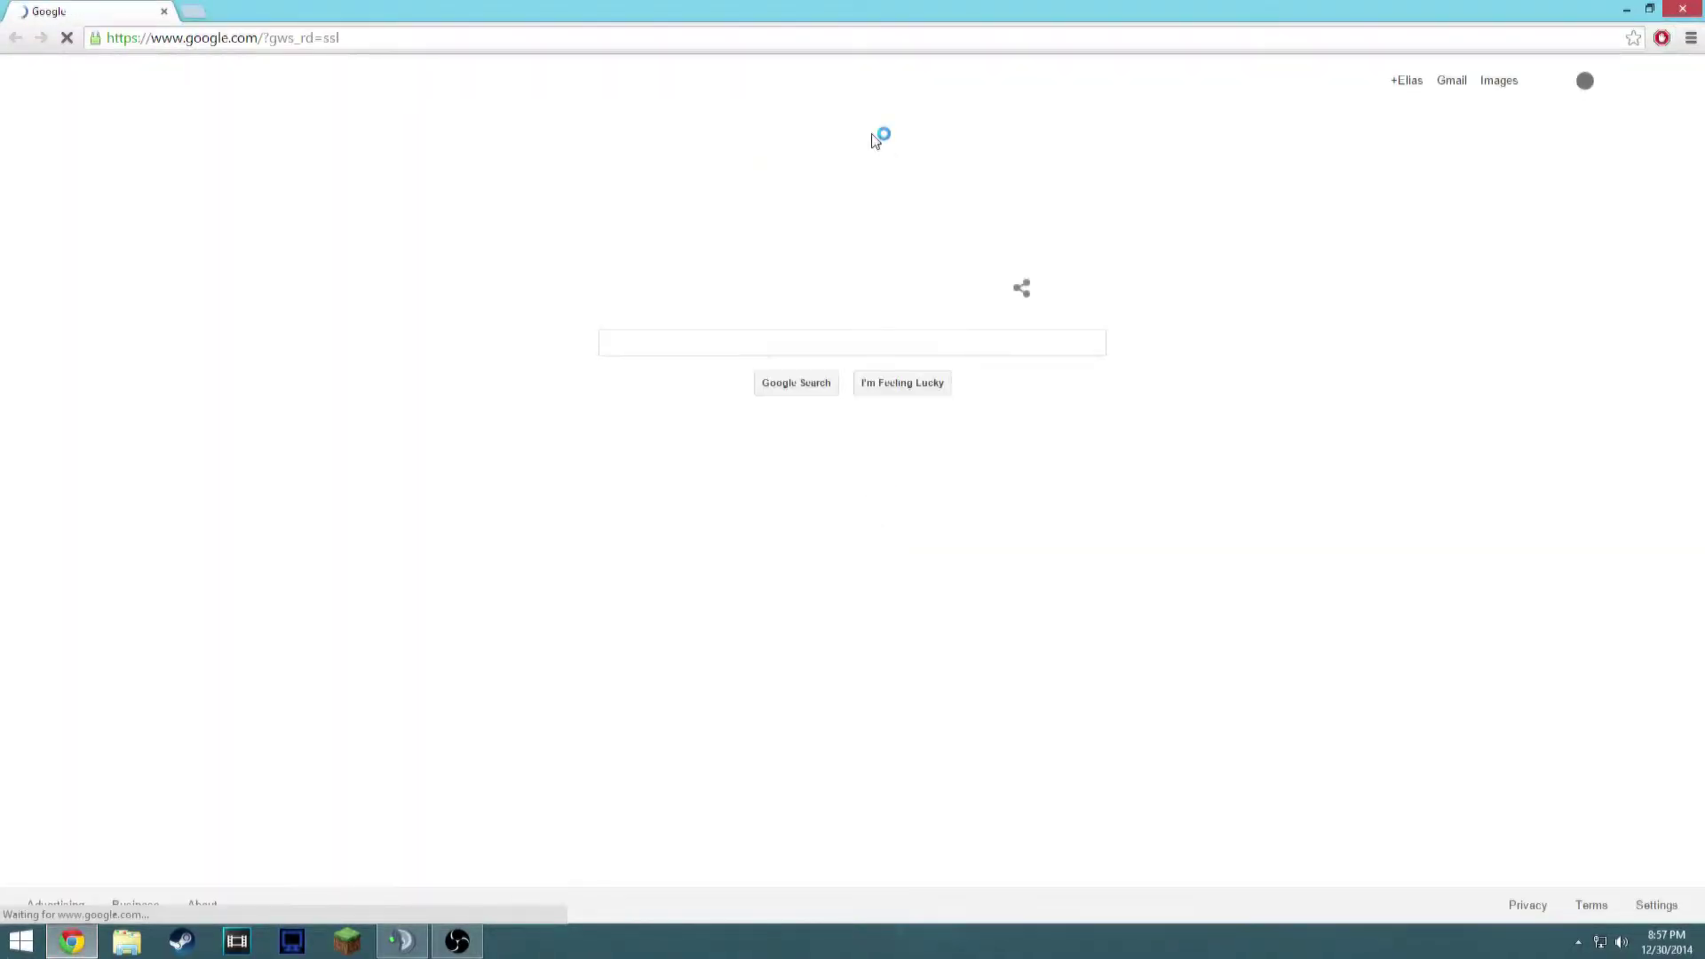
left_click(698, 38)
type("go")
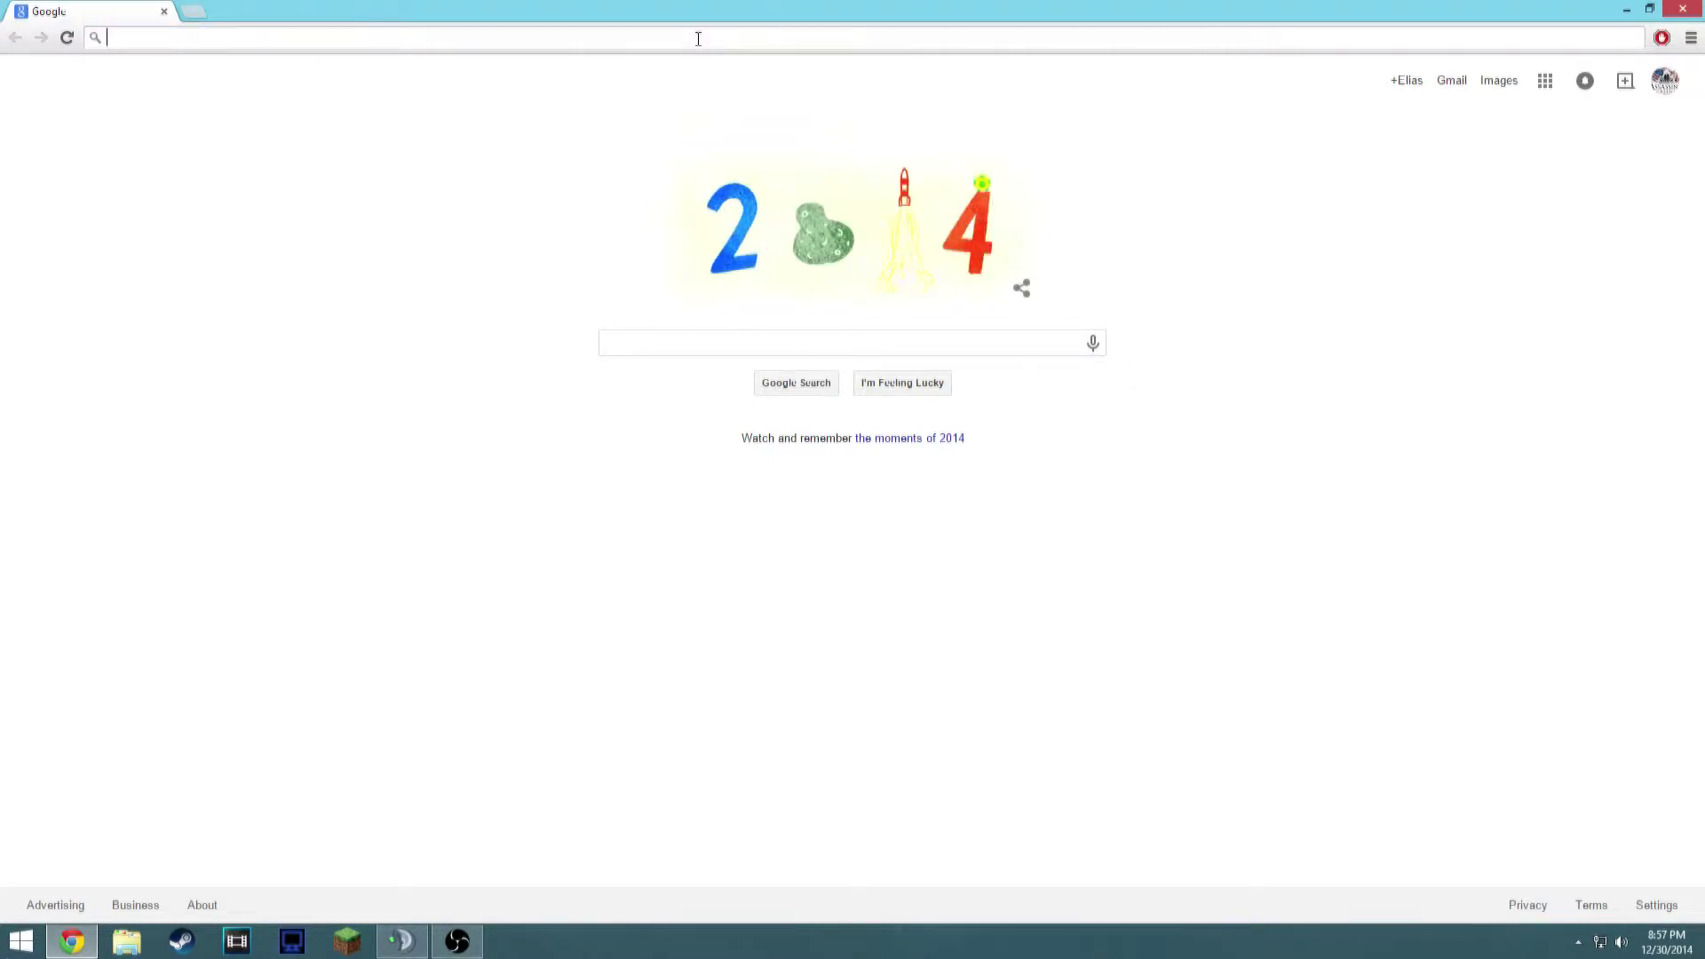
type("daddy")
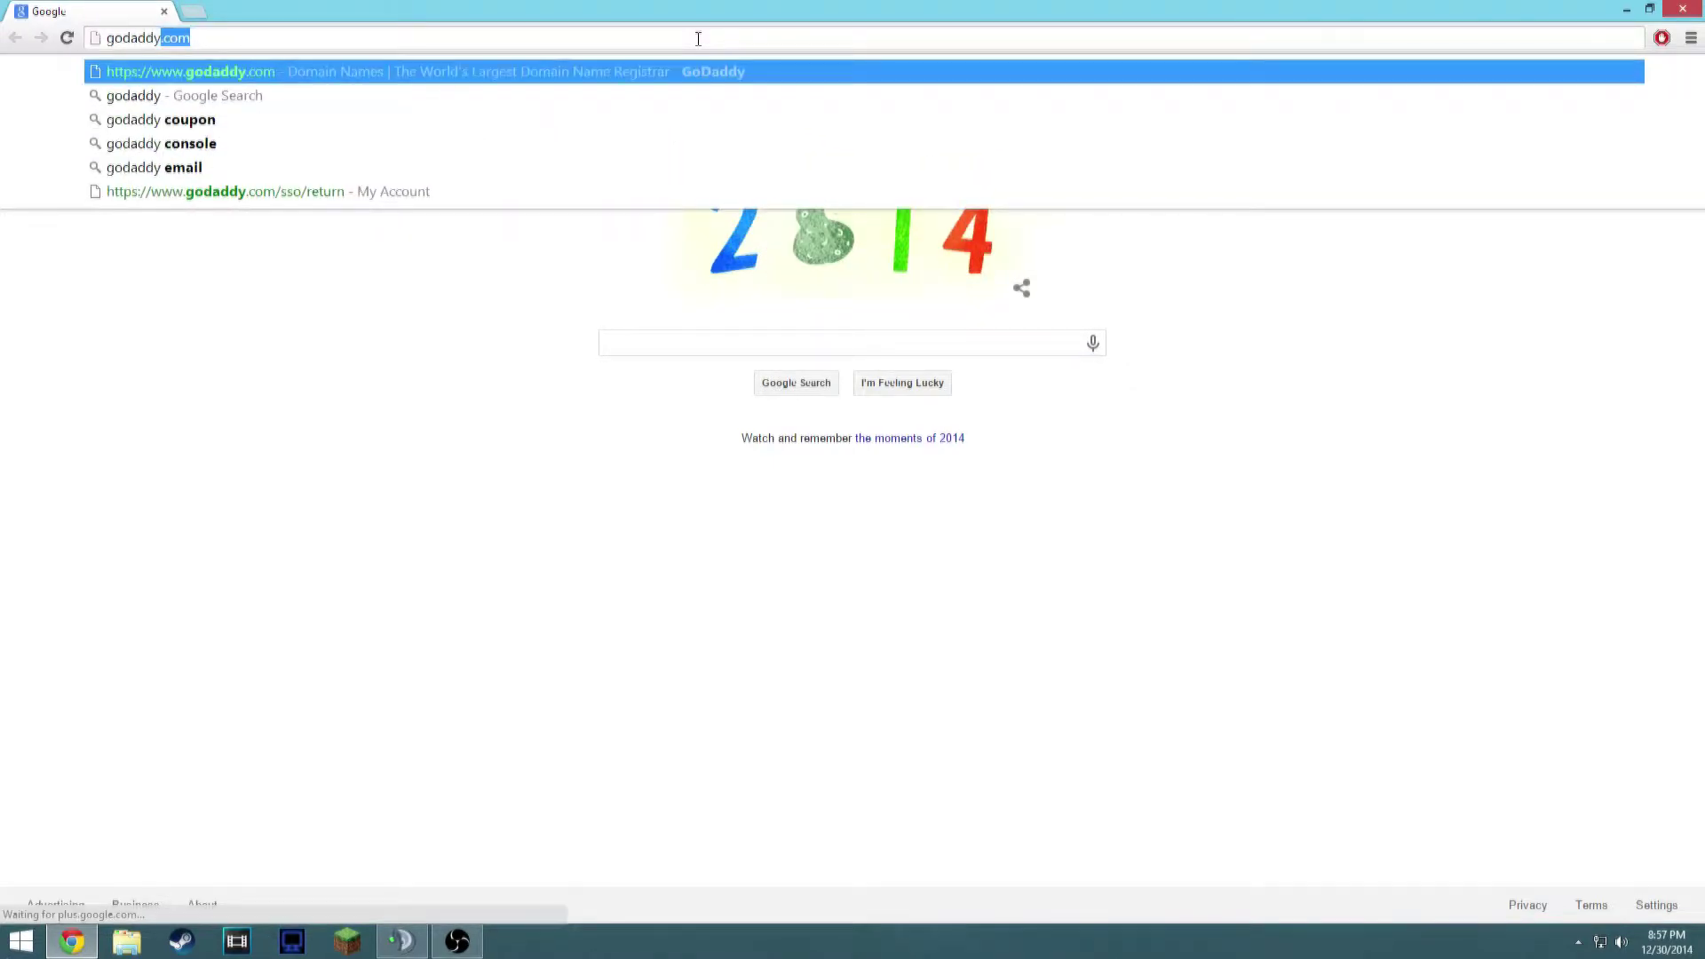
key("Delete")
key("Return")
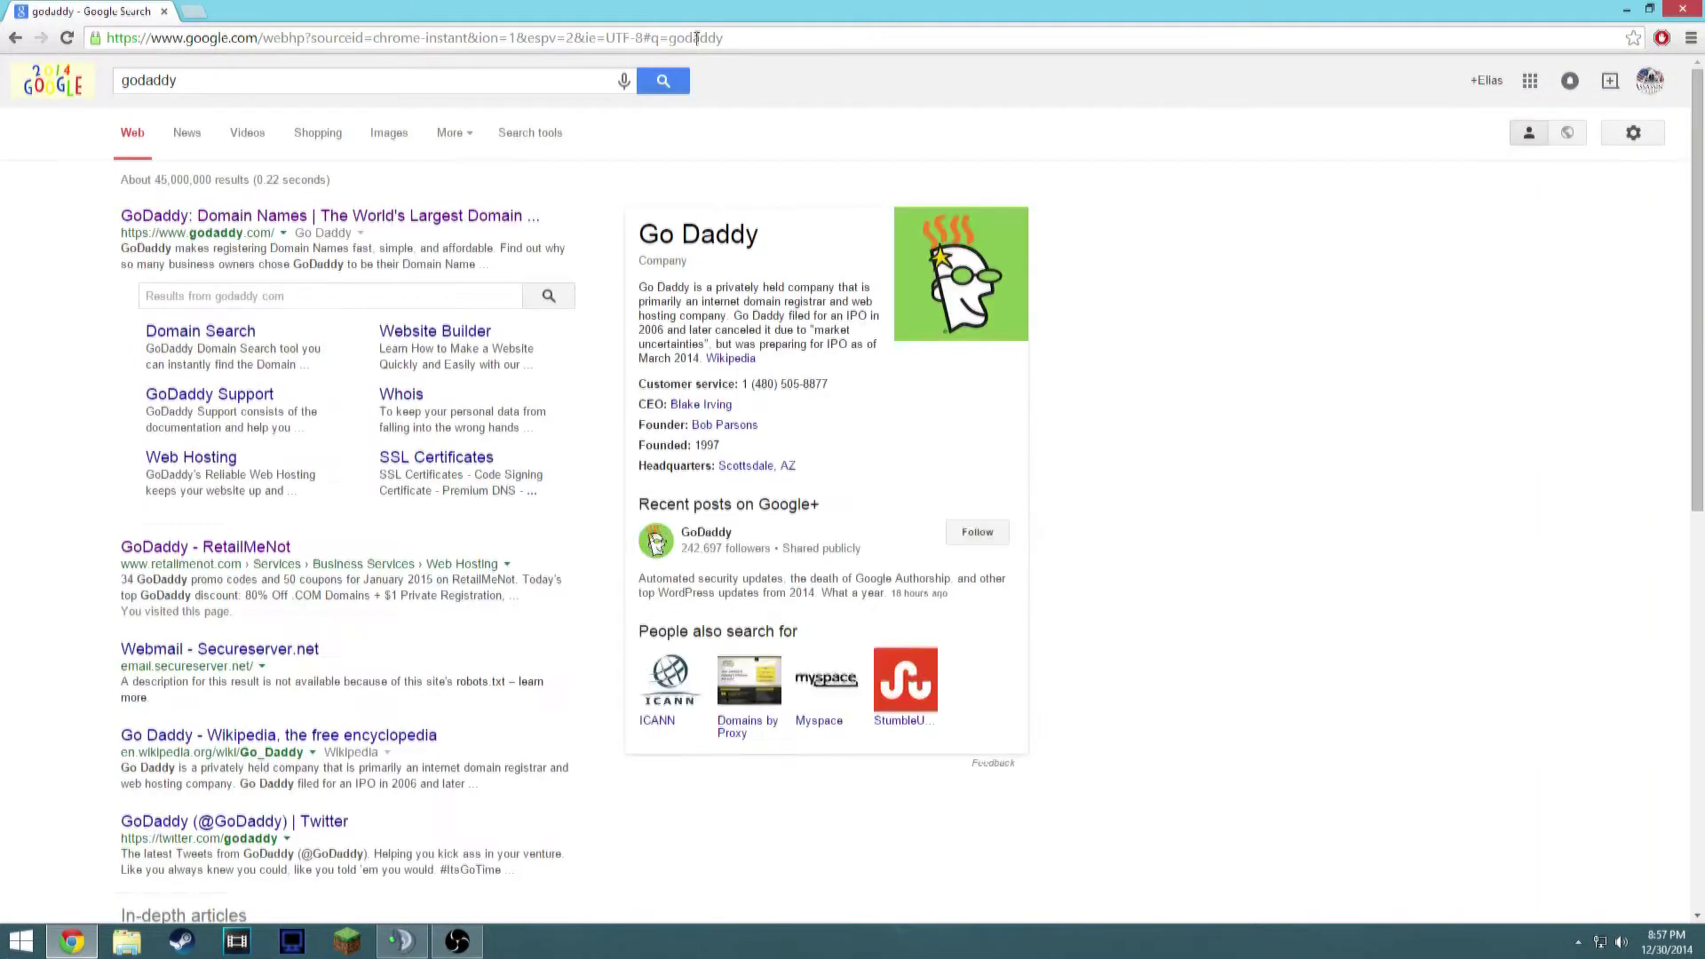
left_click(254, 218)
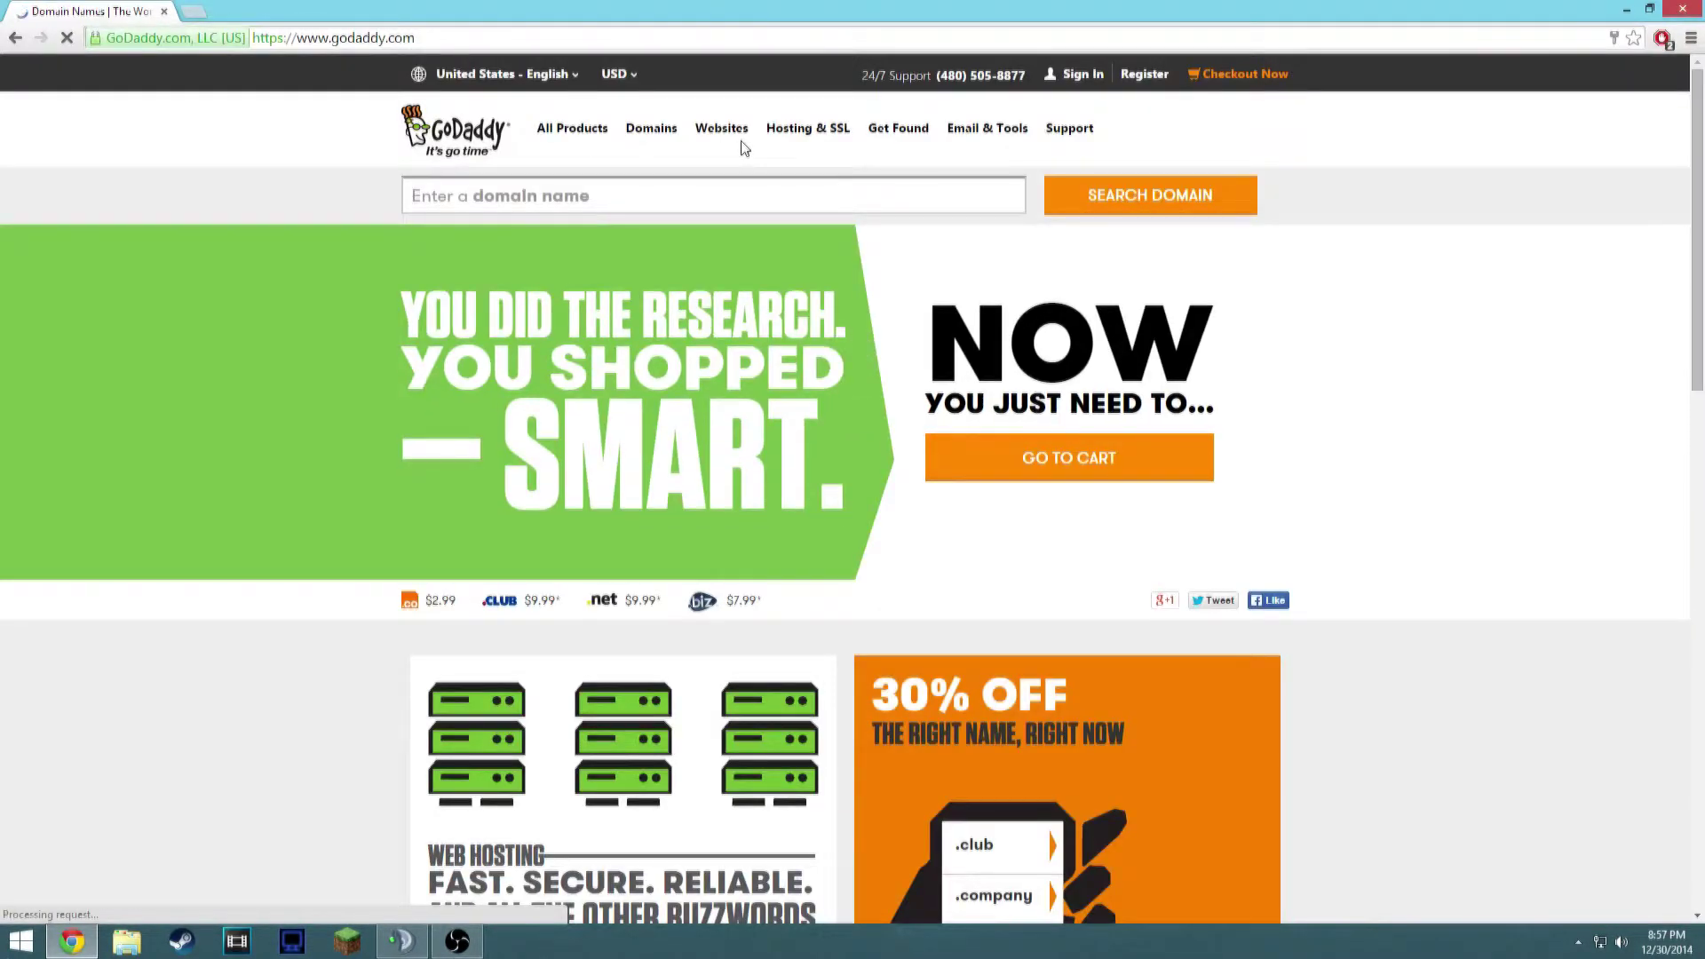
Sign in to GoDaddy with the saved credentials, dismiss the survey, and launch the Domains manager
left_click(1083, 74)
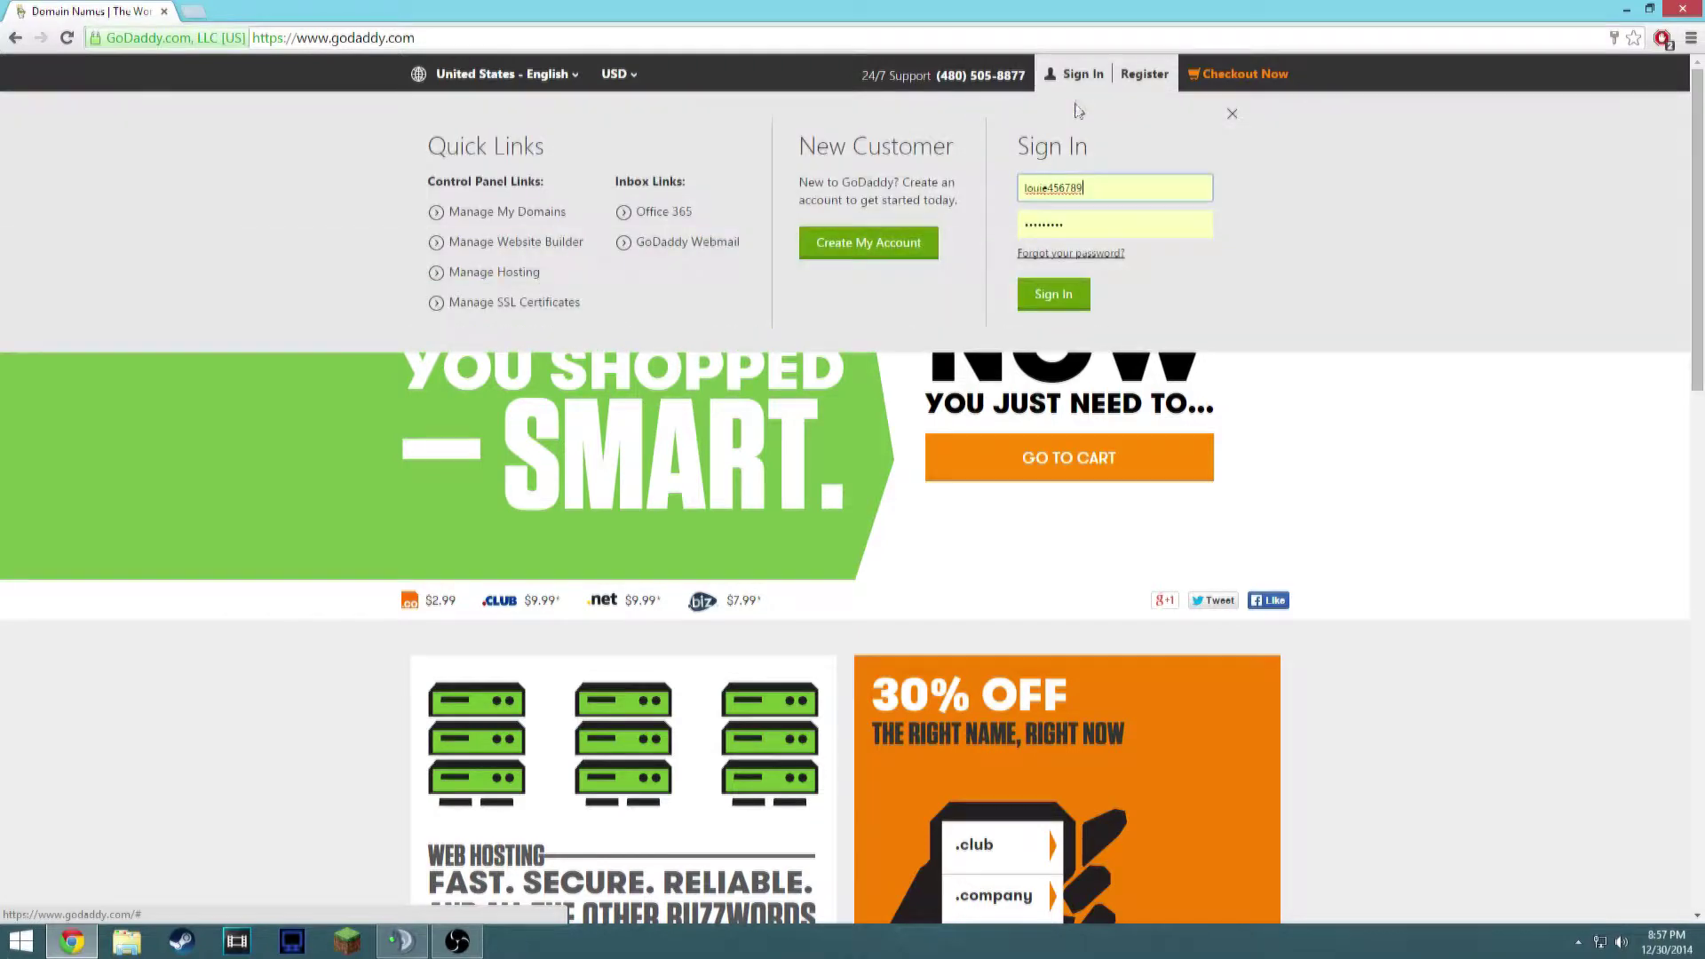
left_click(1053, 294)
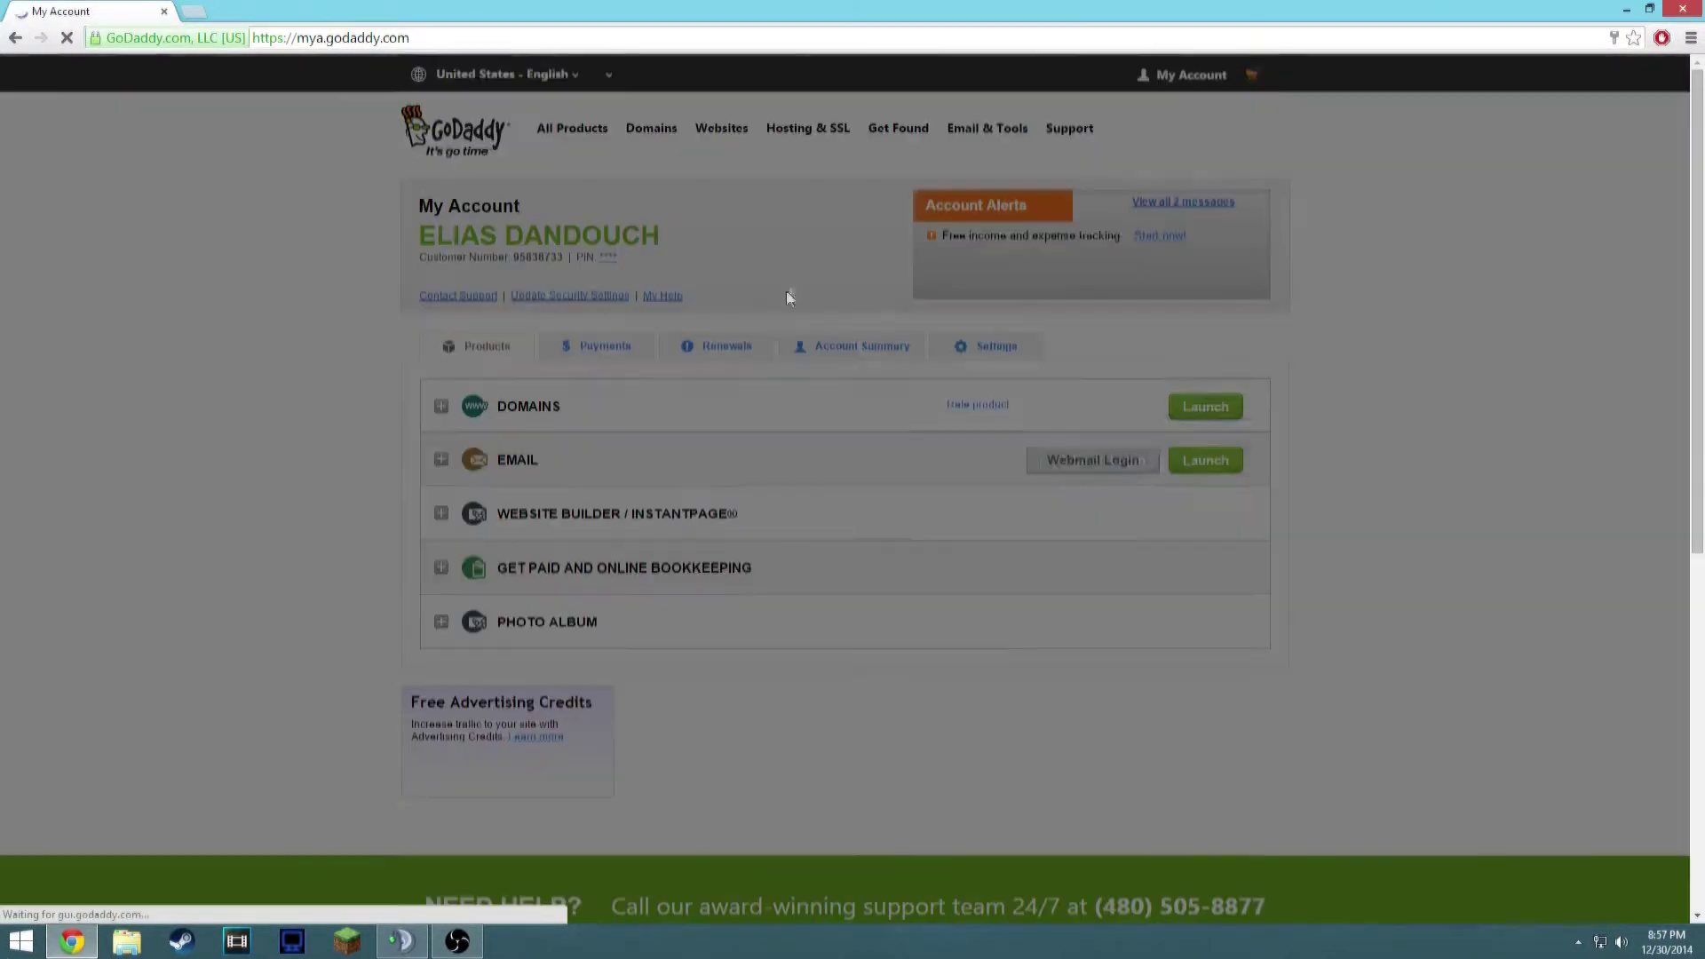
left_click(1190, 300)
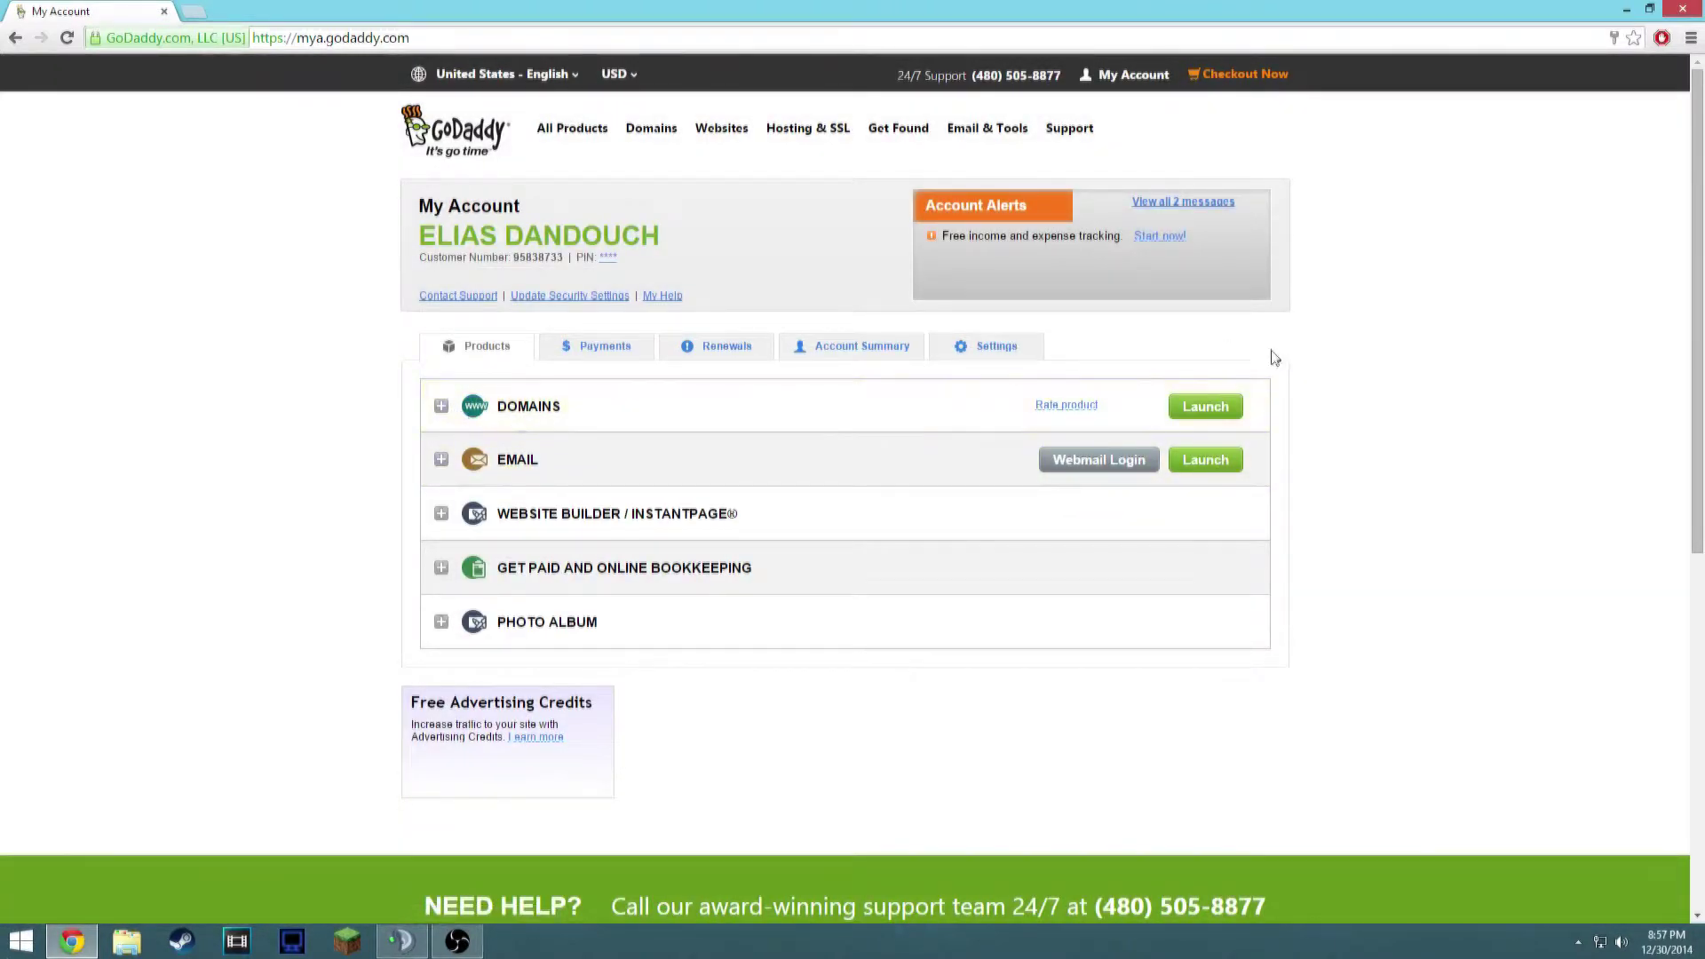
left_click(1220, 414)
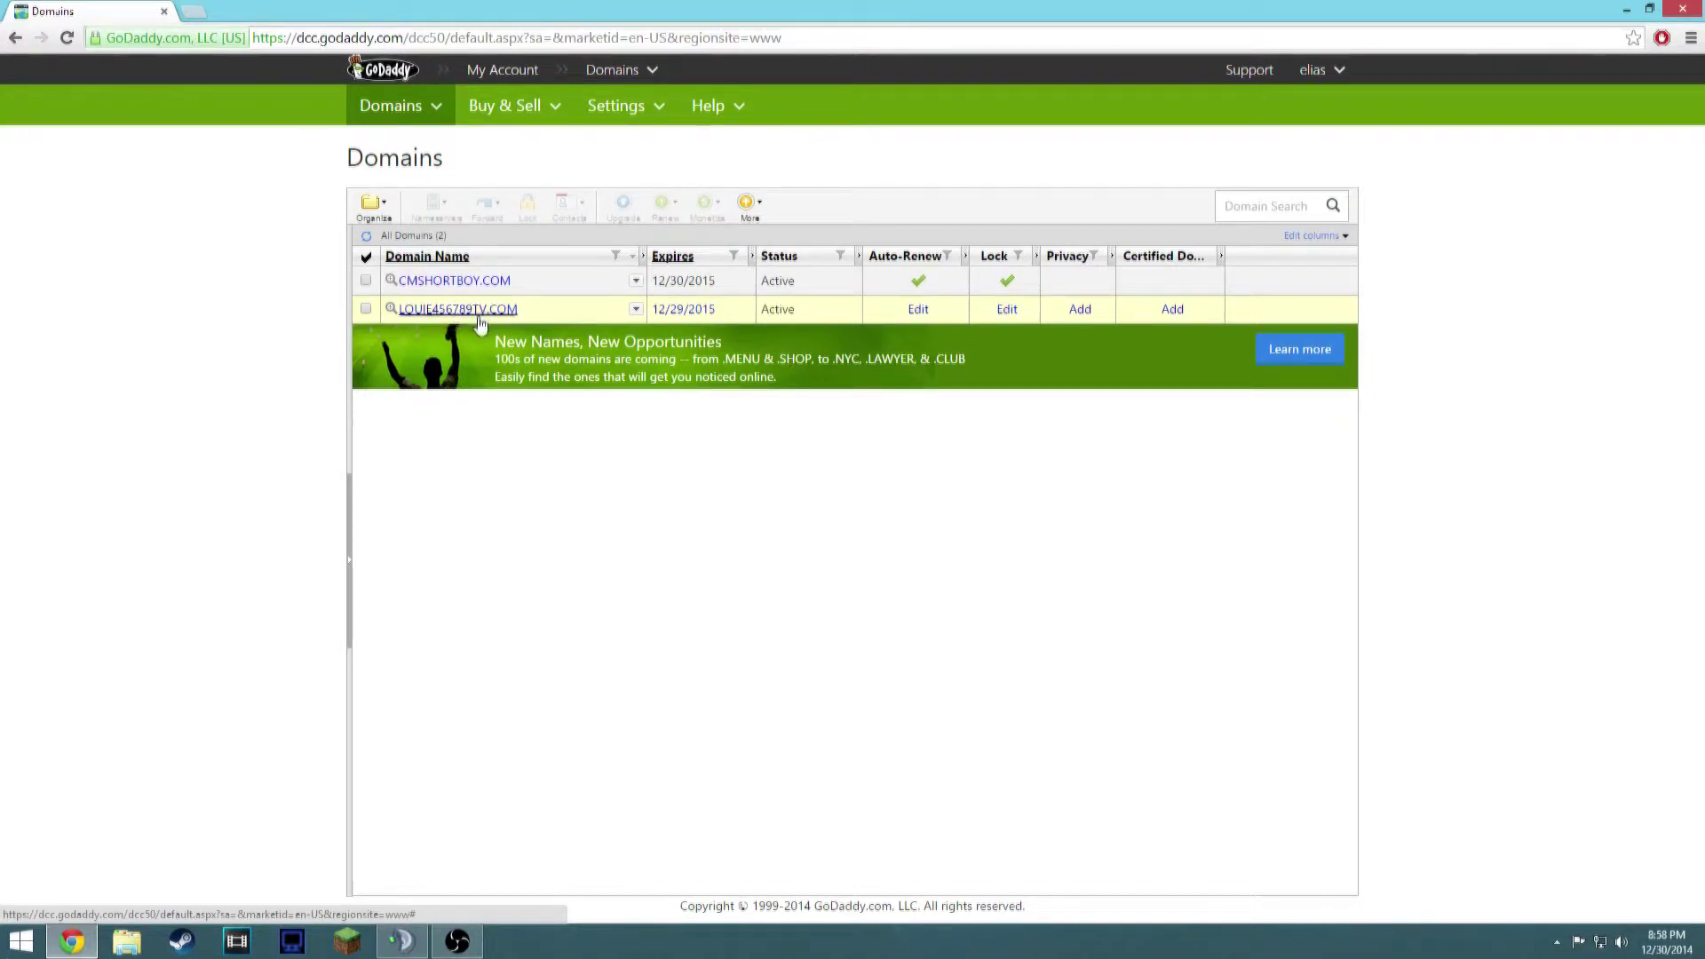
Open the second listed domain's DNS Zone File editor
left_click(478, 310)
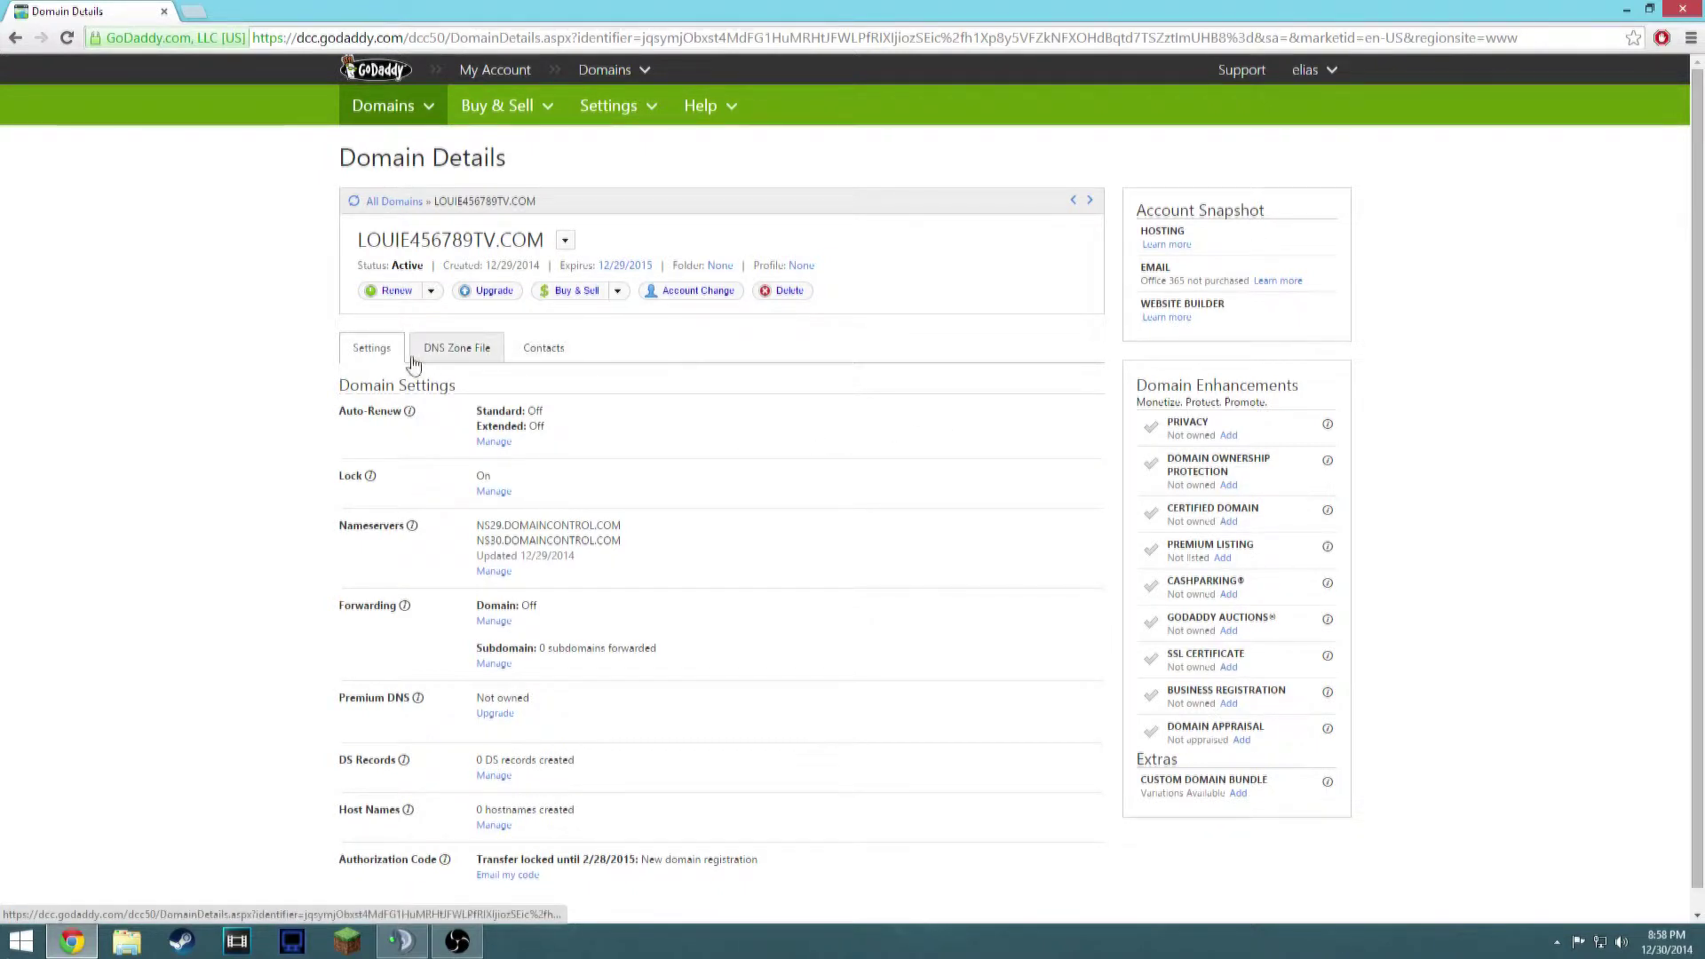
left_click(476, 358)
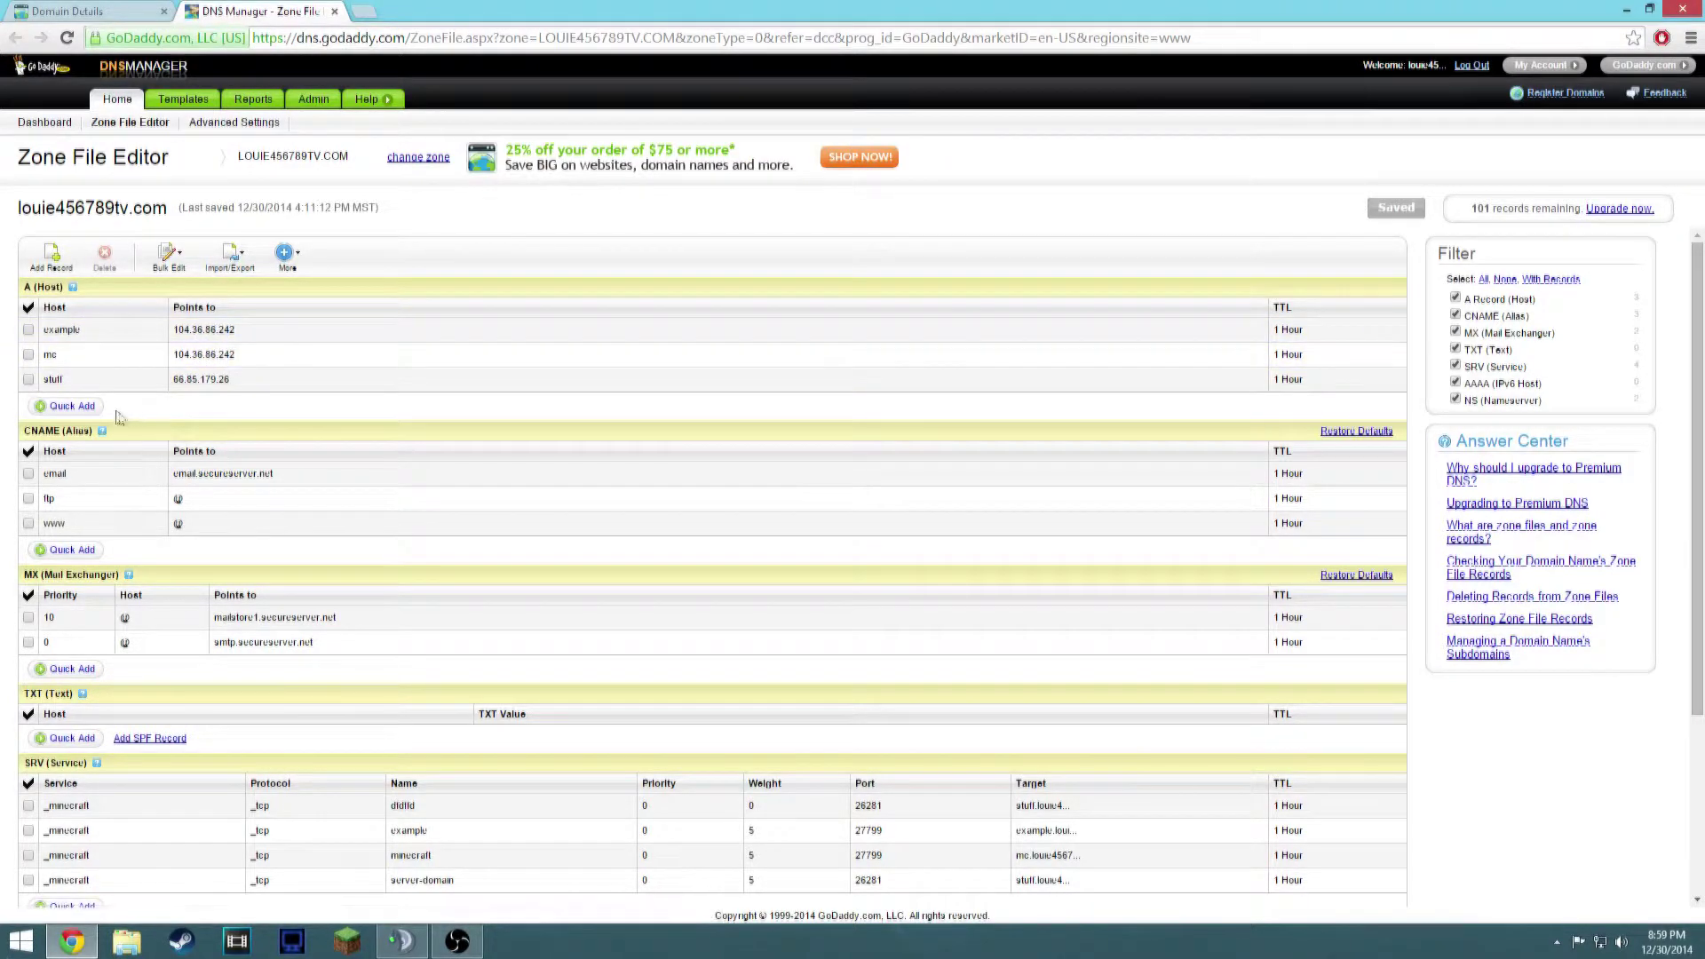
Add an empty A record row, then remove it again
left_click(81, 405)
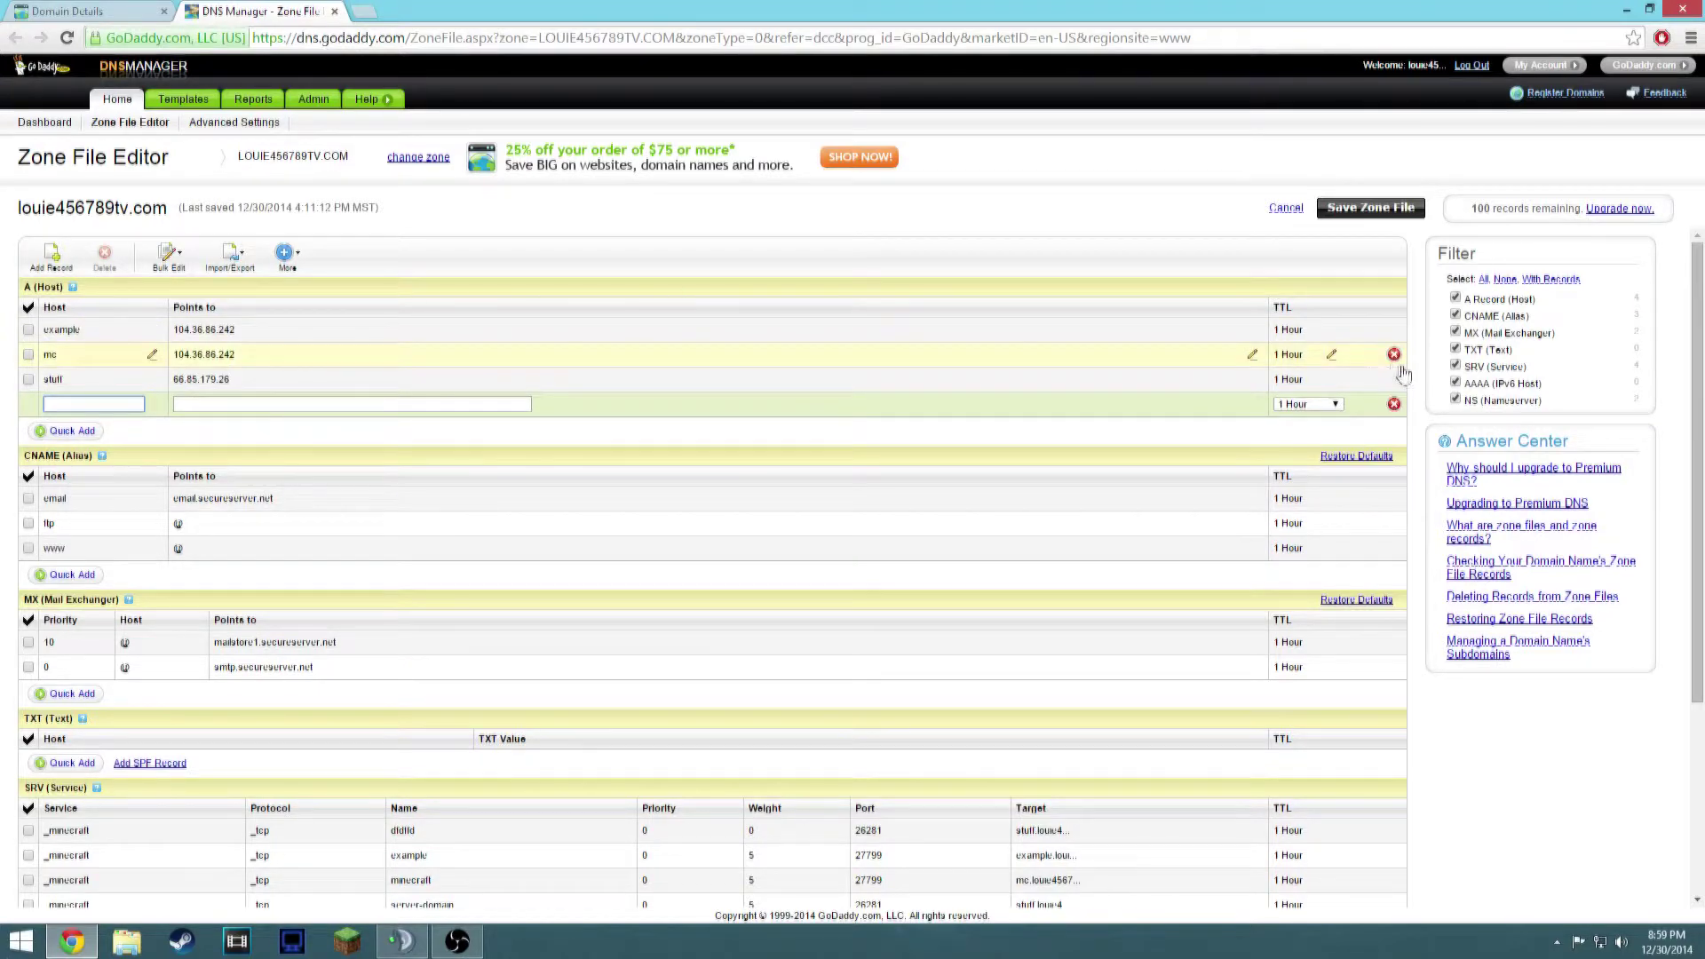
left_click(943, 467)
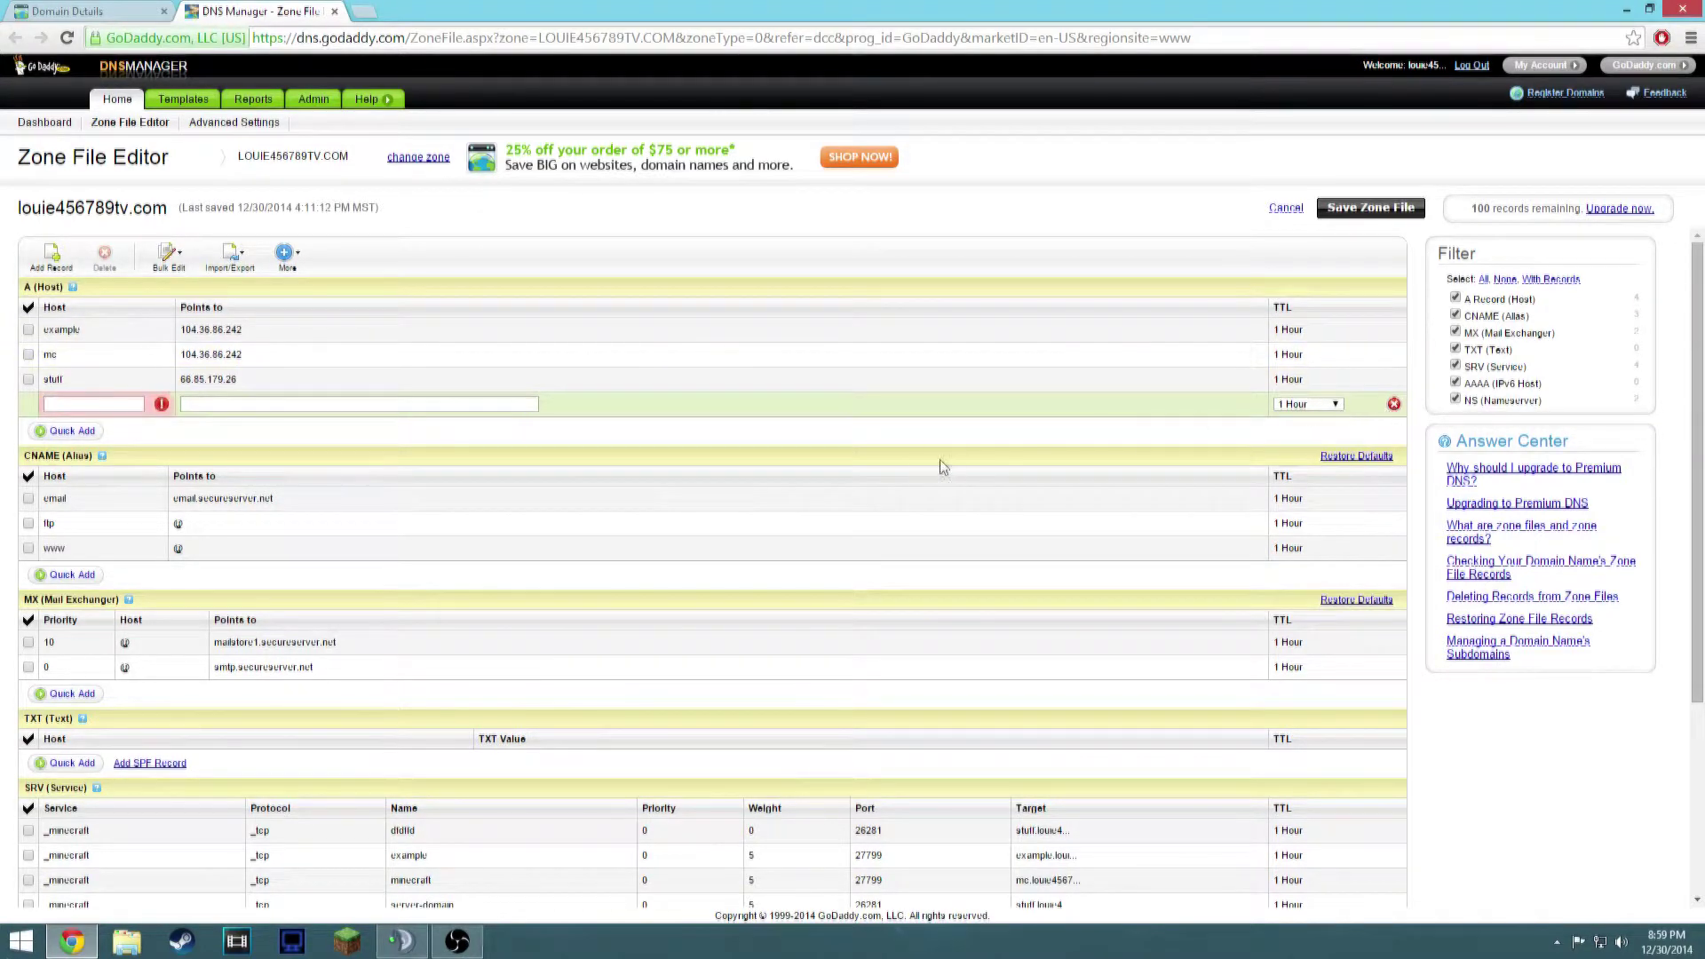
left_click(1394, 404)
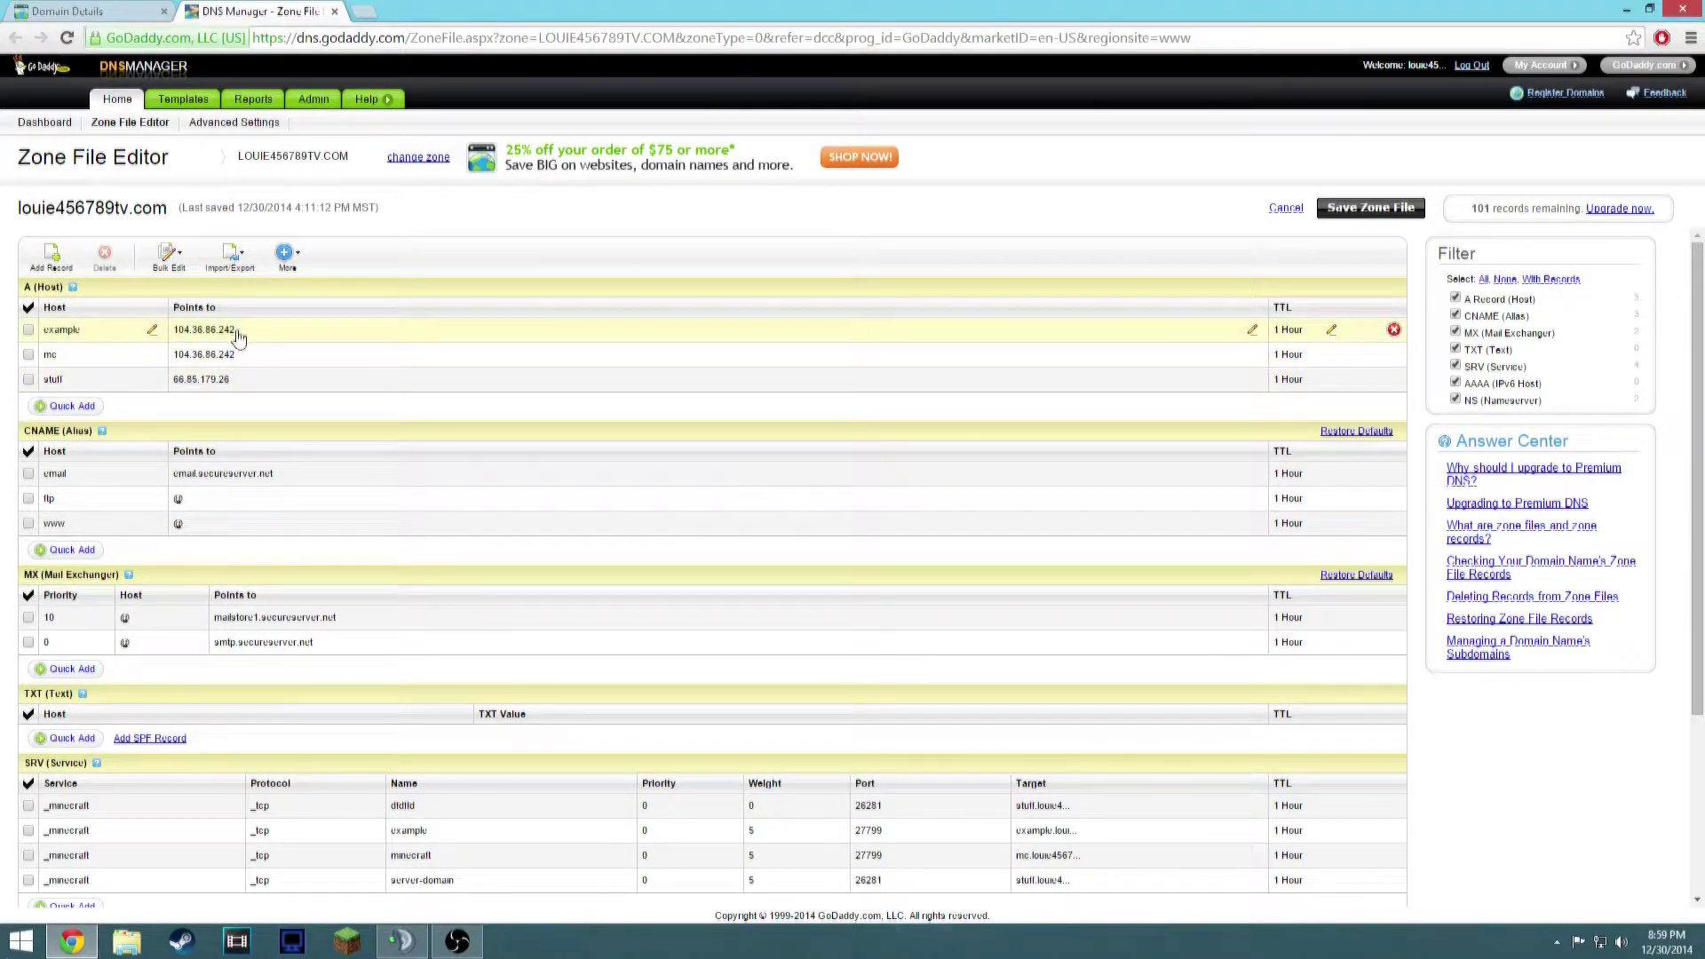
Delete the example A record (104.36.86.242) and the example SRV record, then save the zone file
left_click_drag(238, 335, 175, 329)
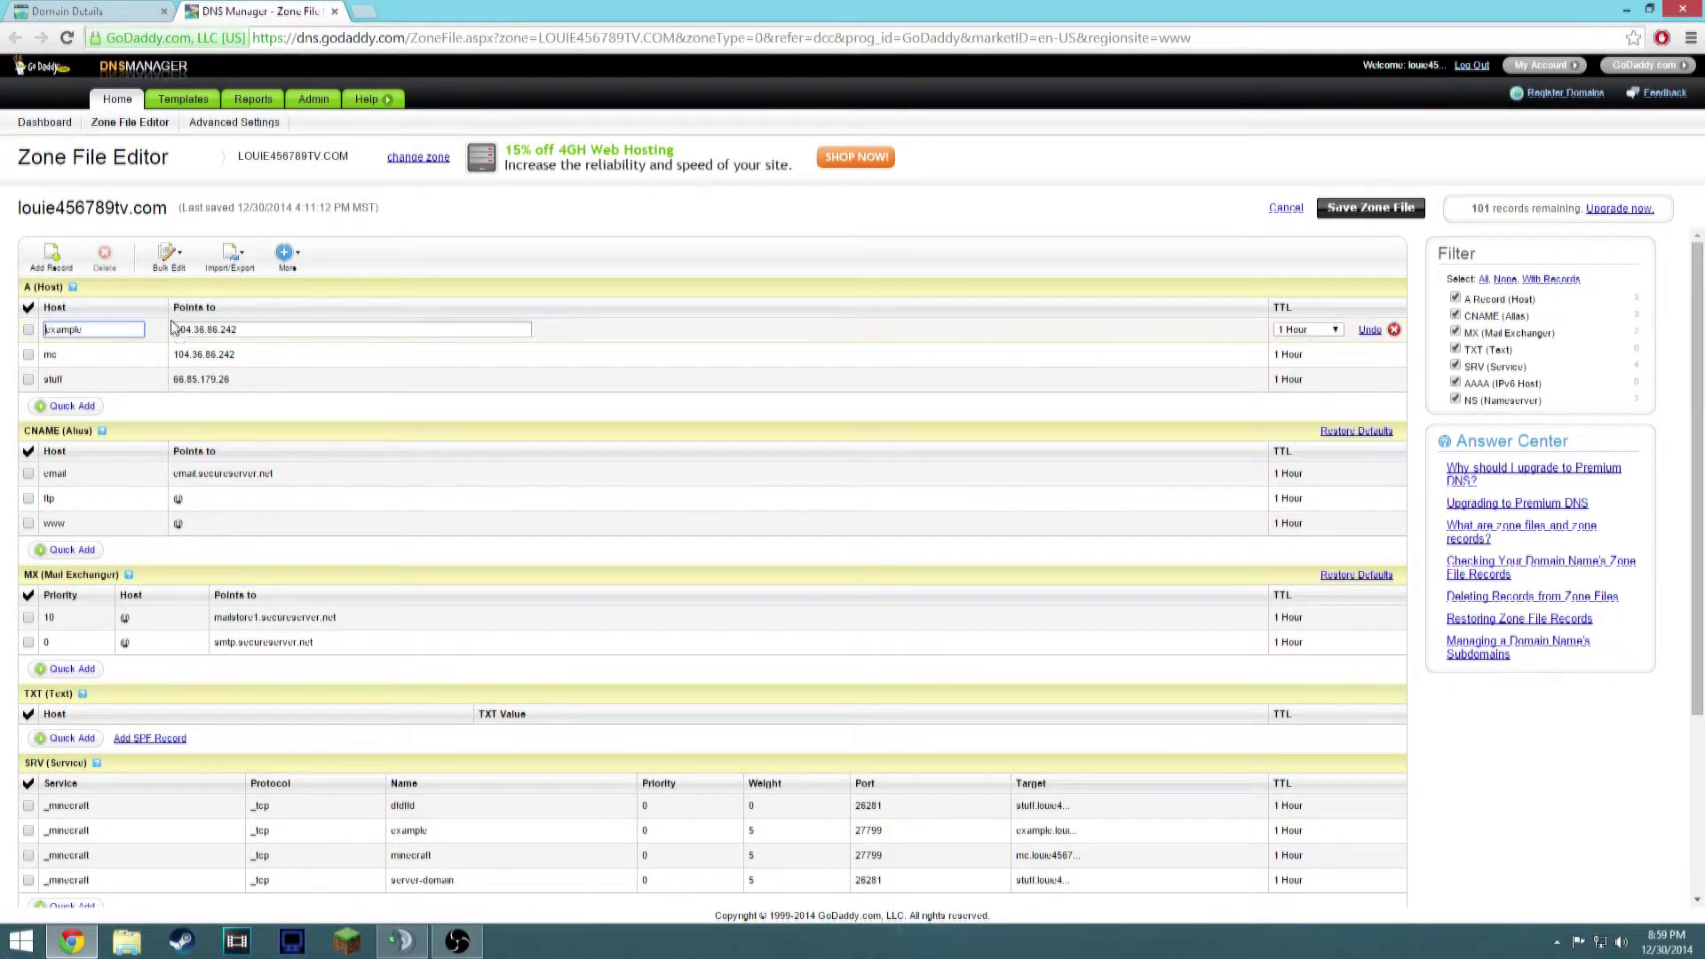
left_click_drag(249, 329, 173, 330)
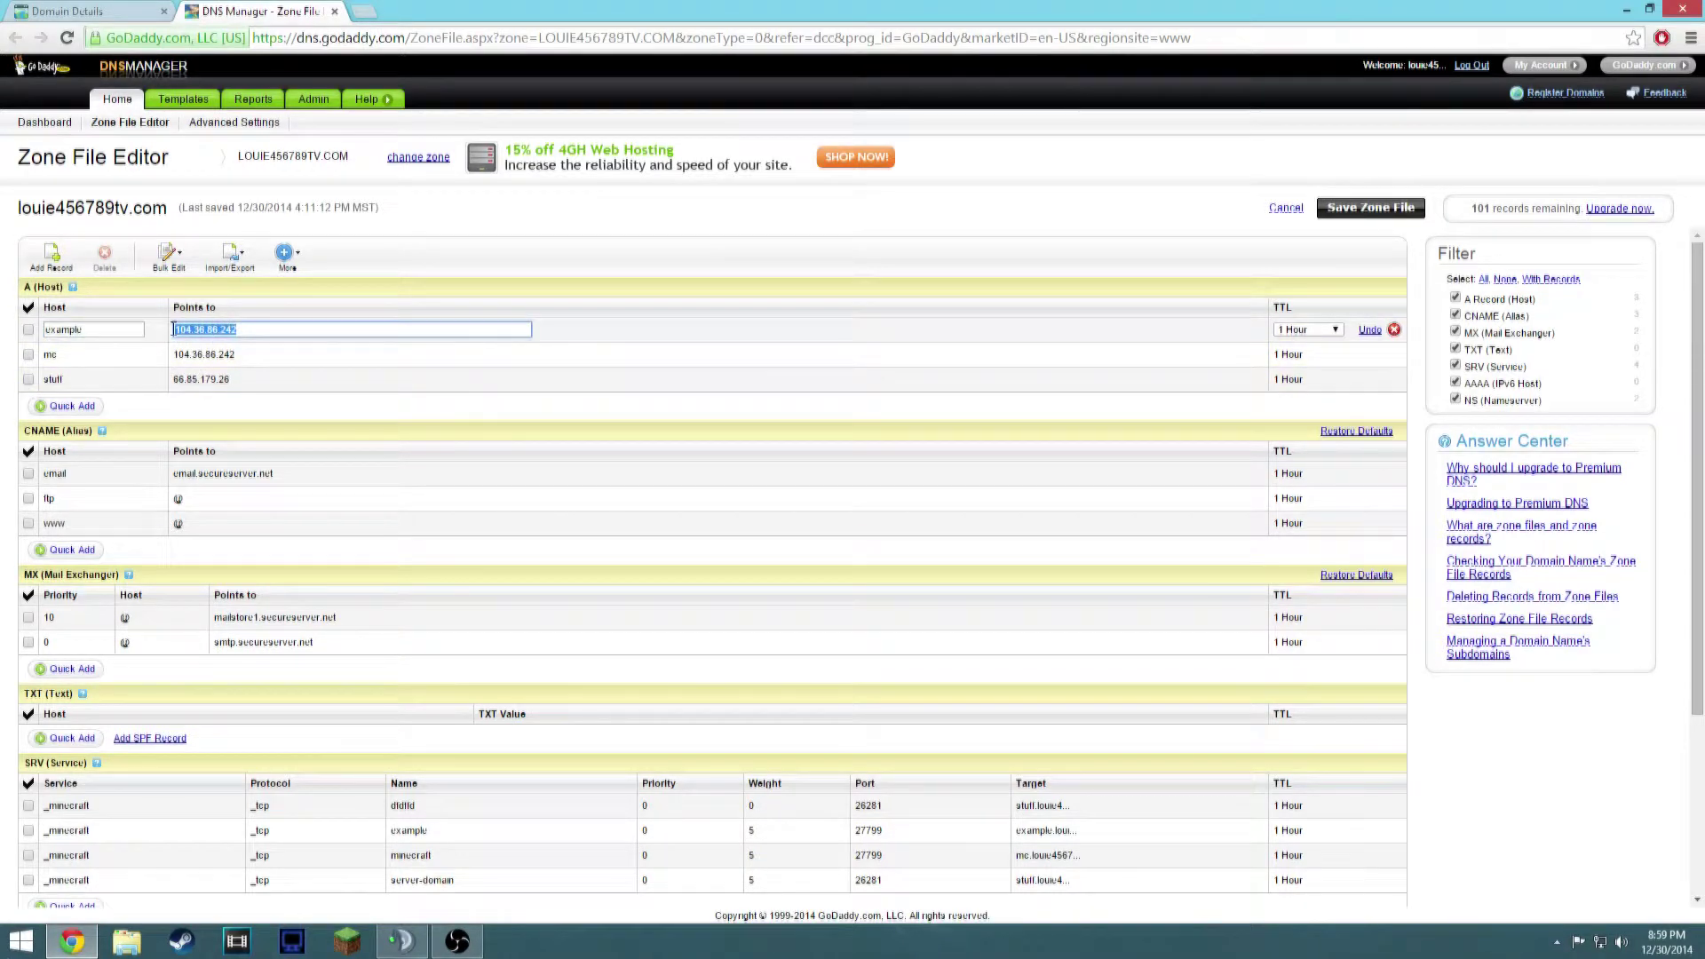
left_click(248, 395)
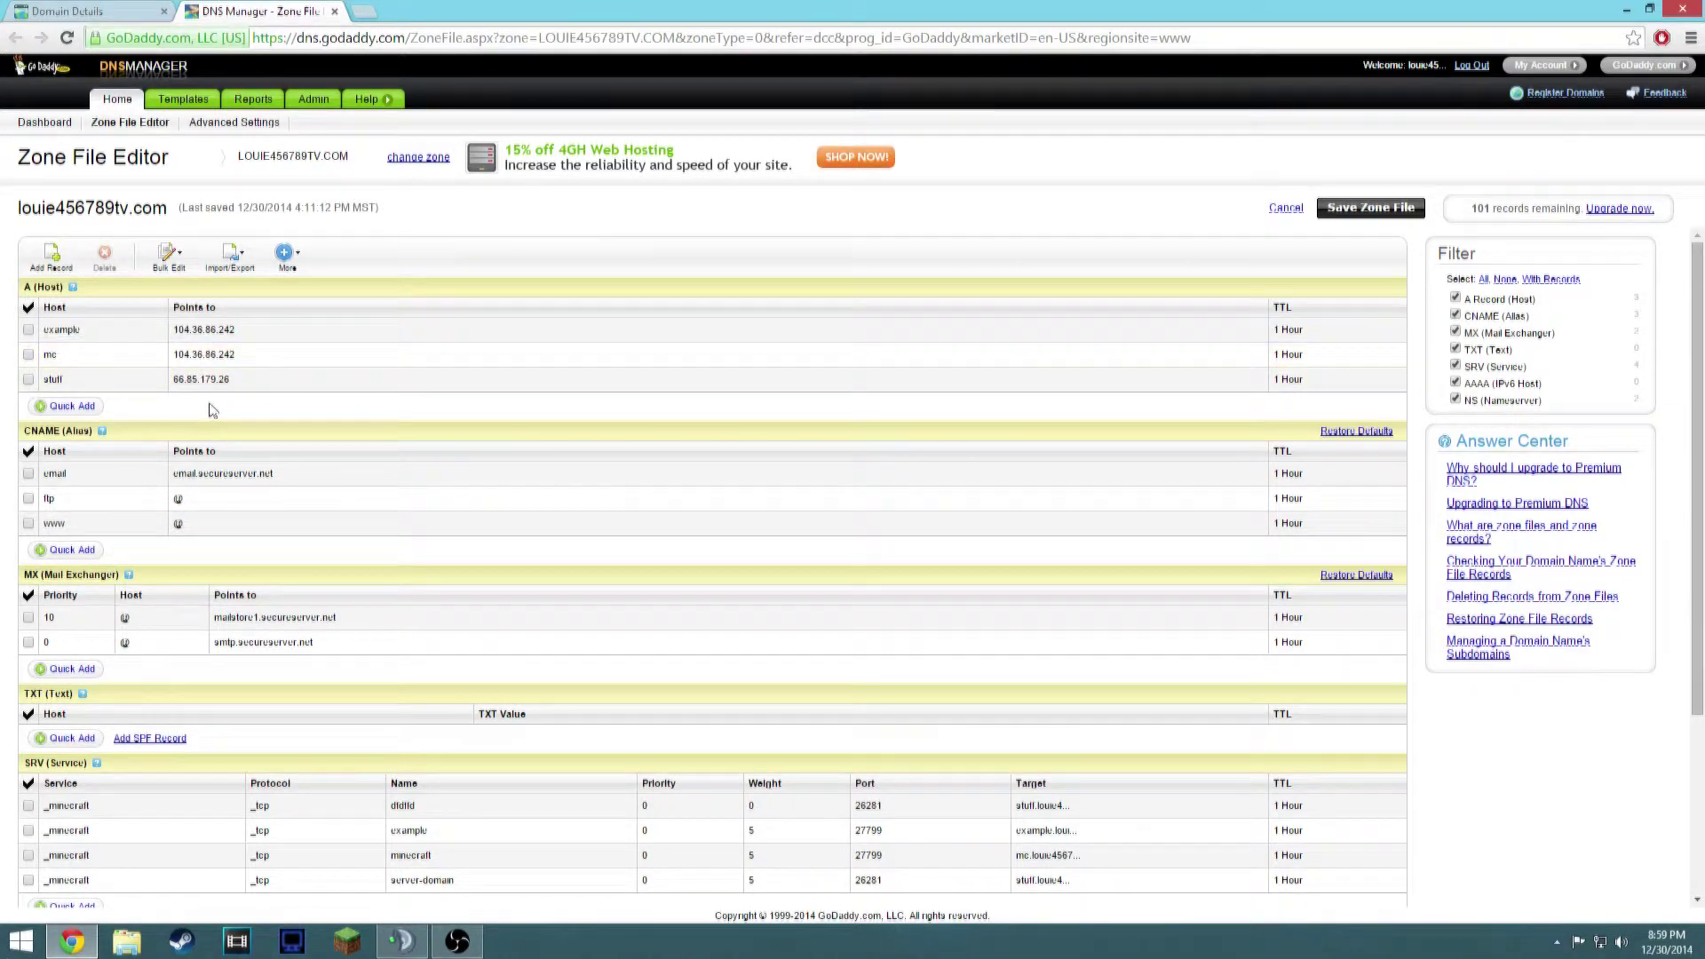
left_click(1394, 329)
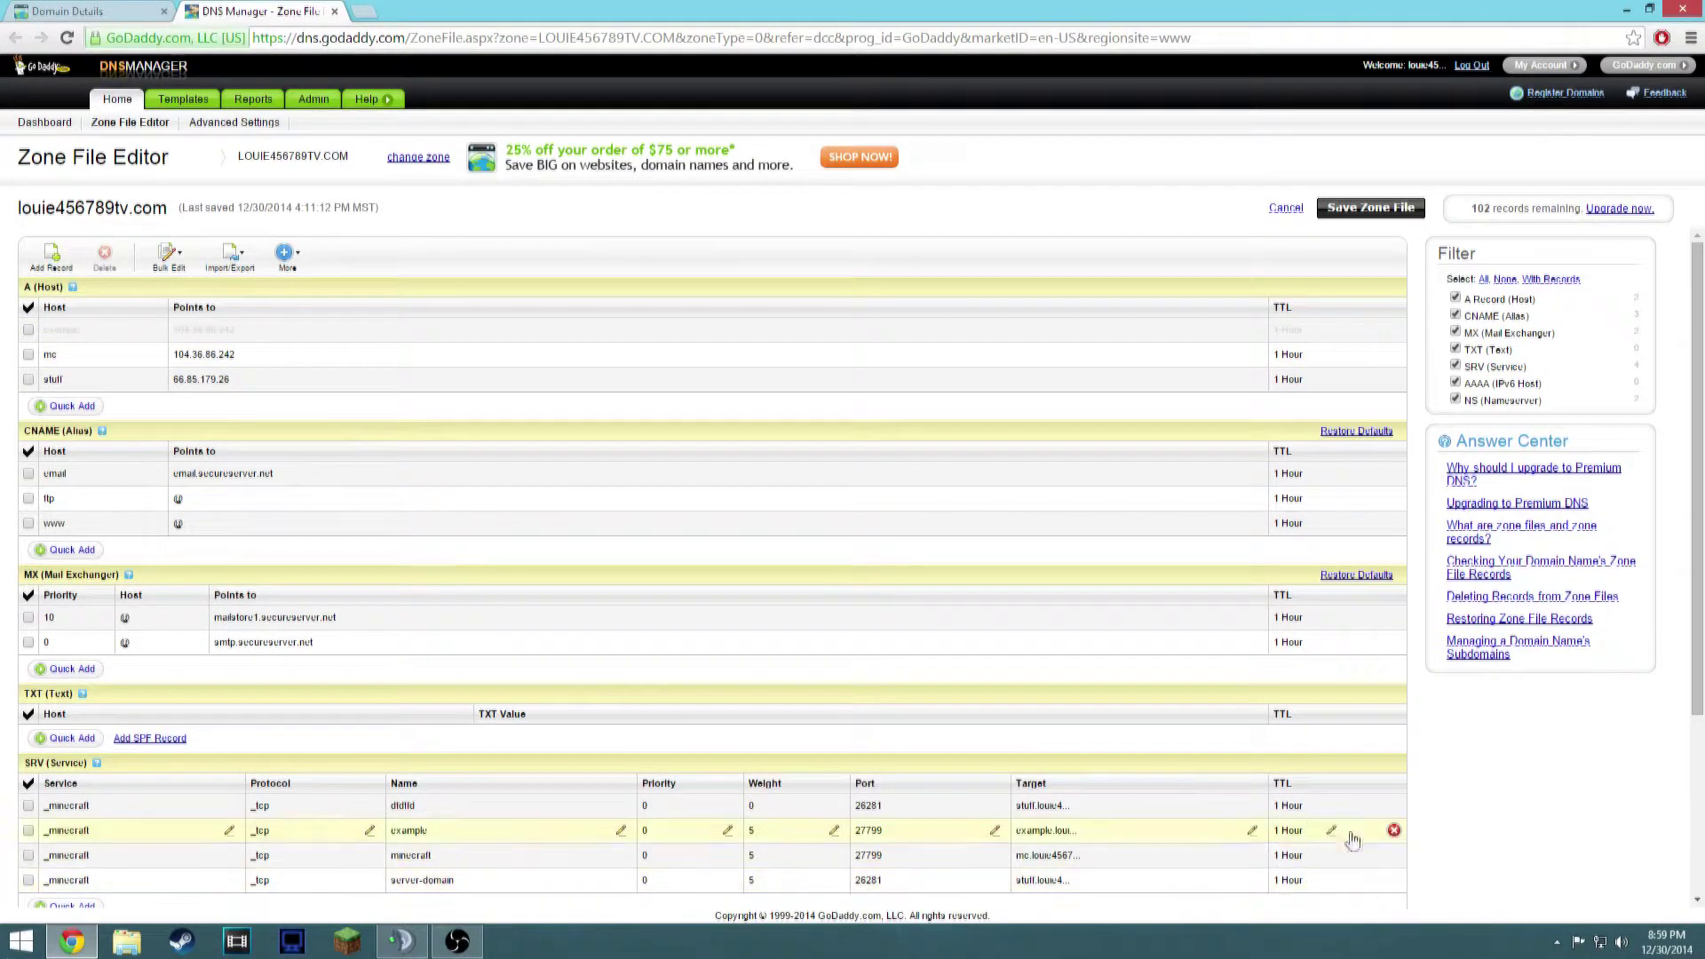
left_click(1392, 835)
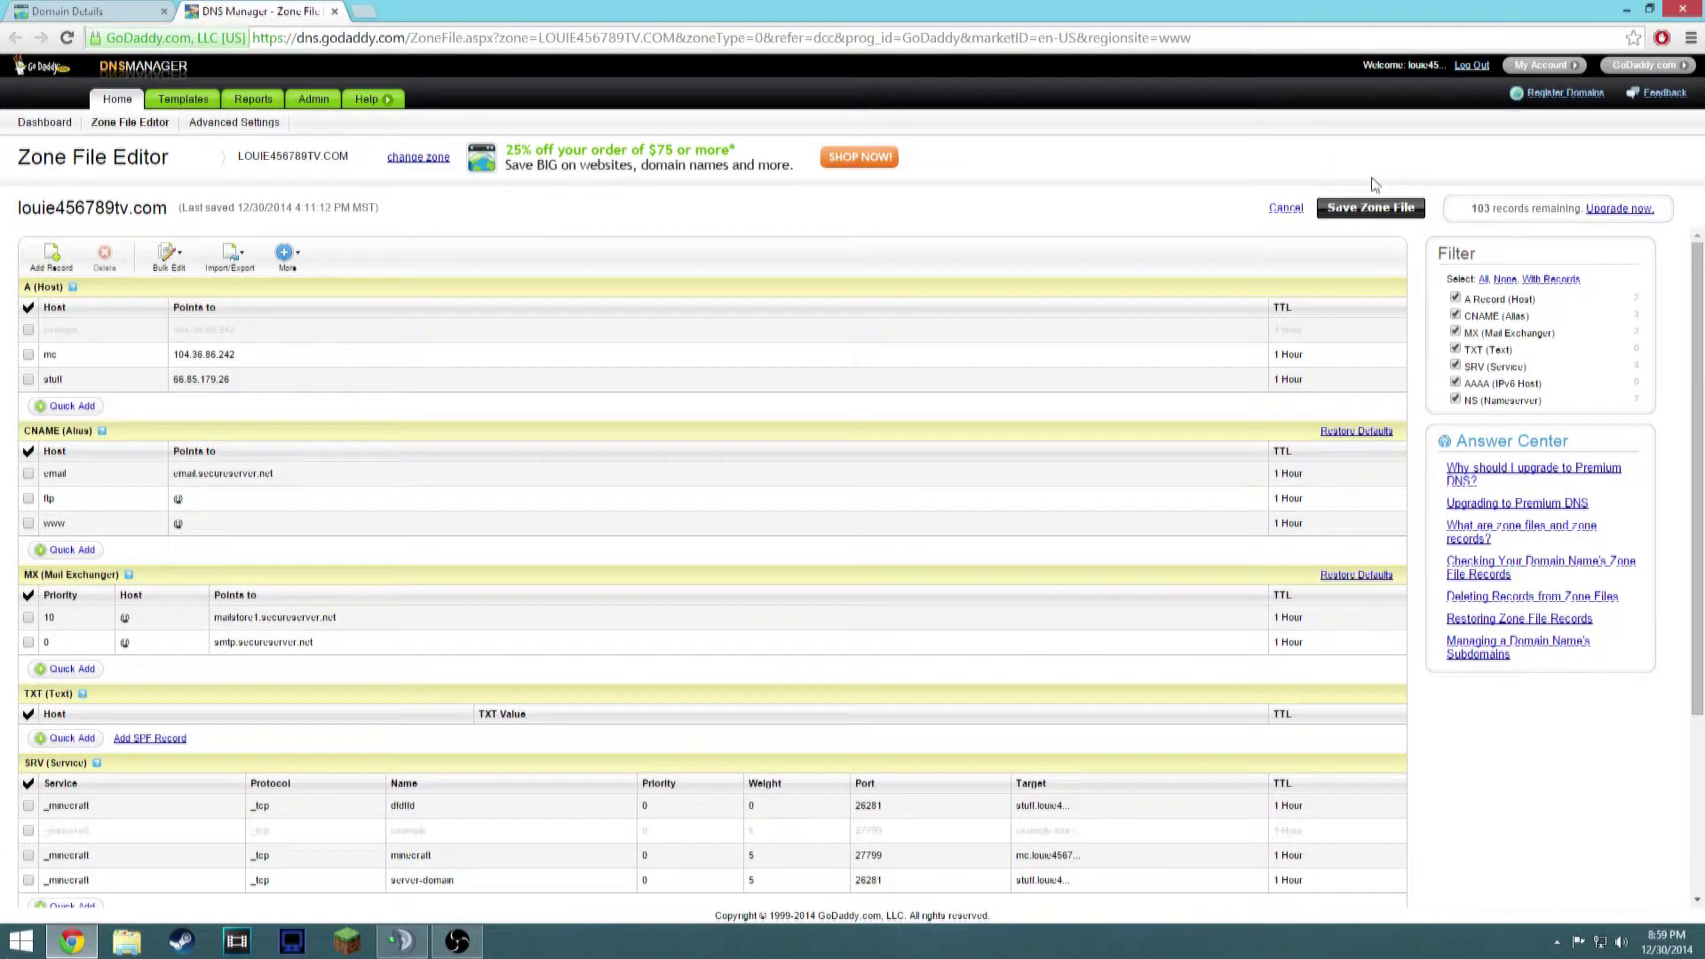
left_click(1374, 210)
Confirm the zone file save, add a blank A record row, and minimize the browser to the desktop
left_click(828, 517)
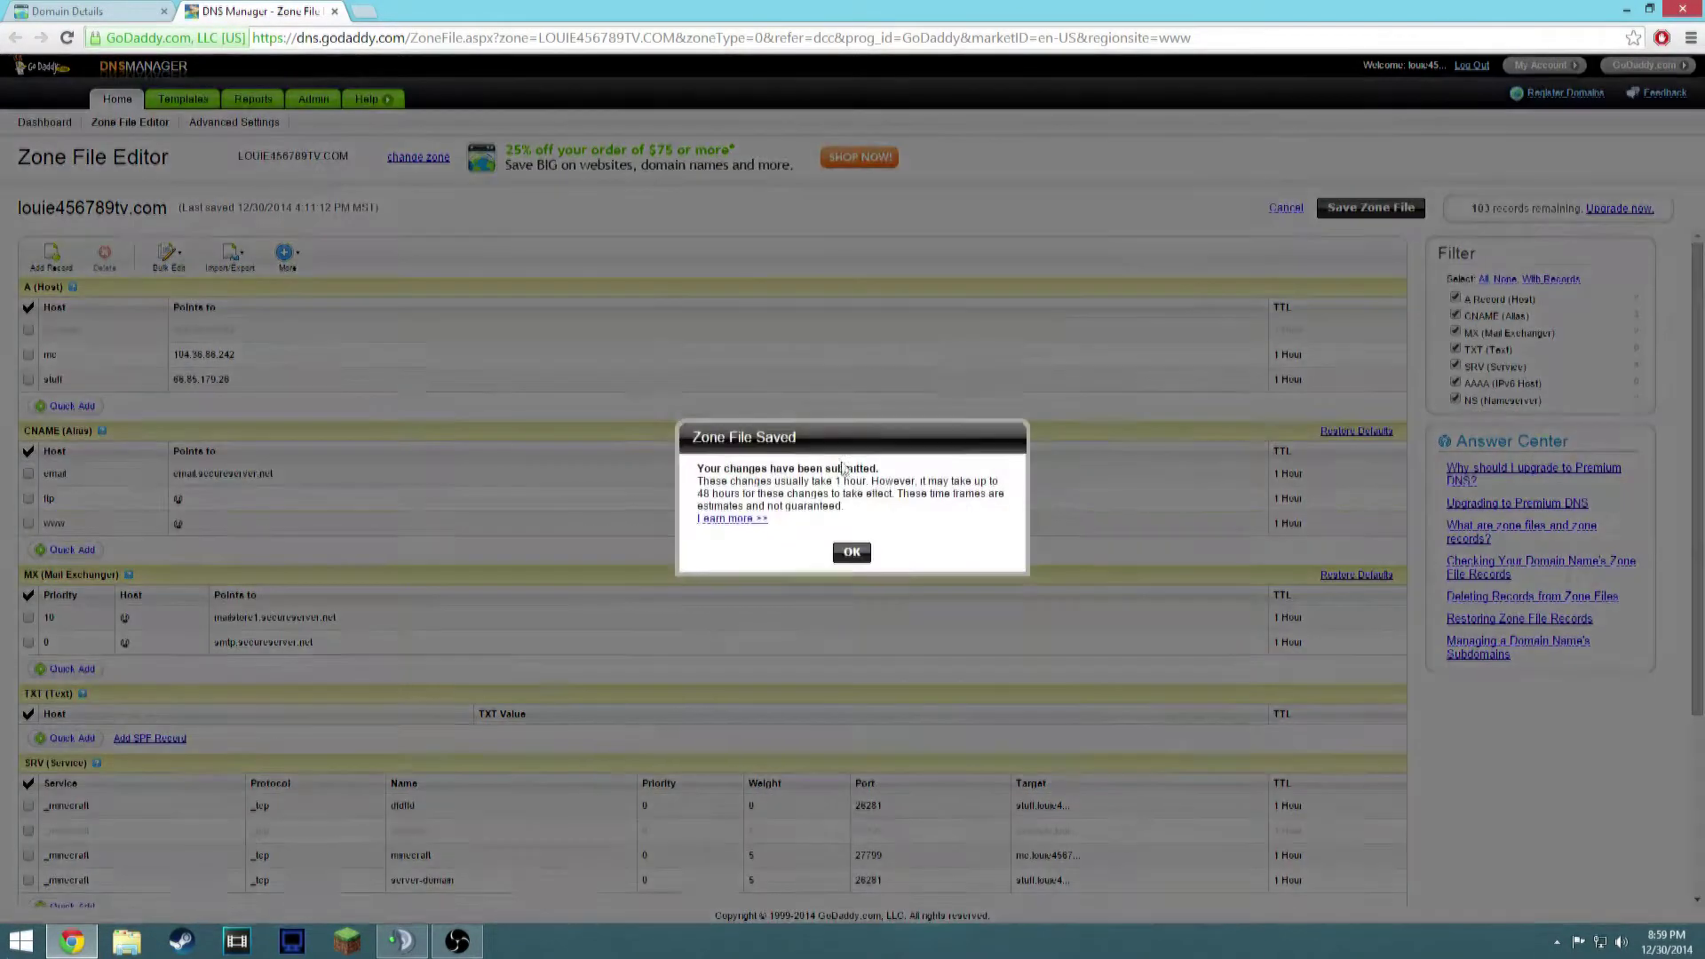
left_click(846, 545)
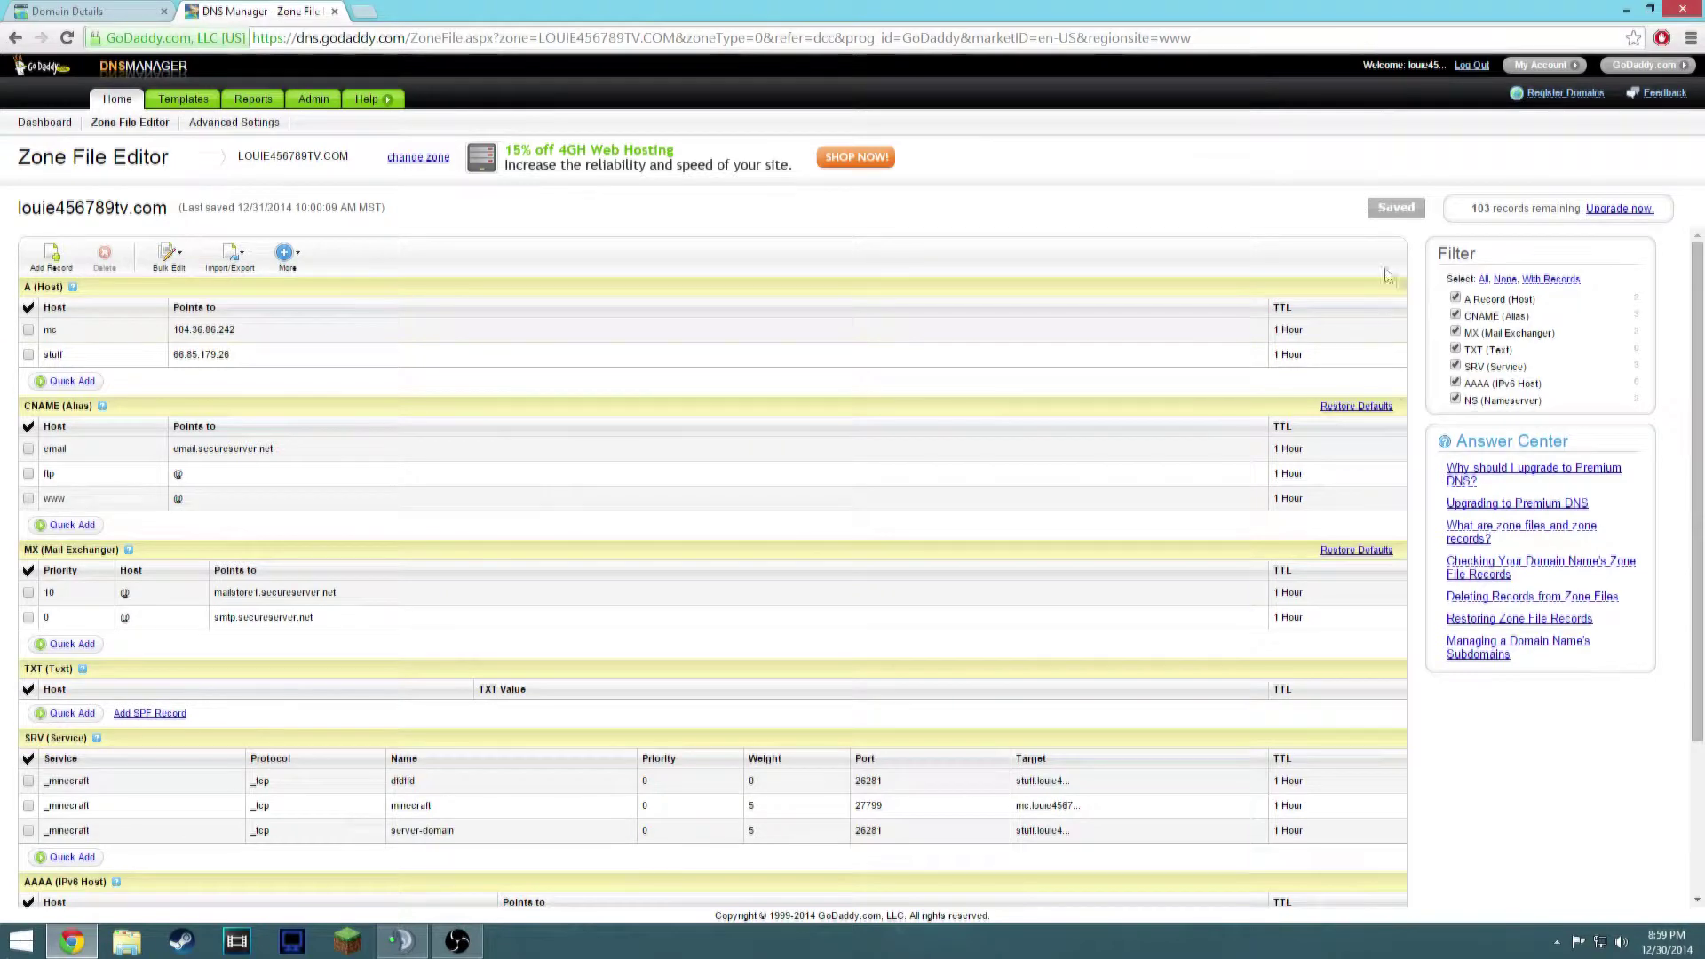
left_click(78, 380)
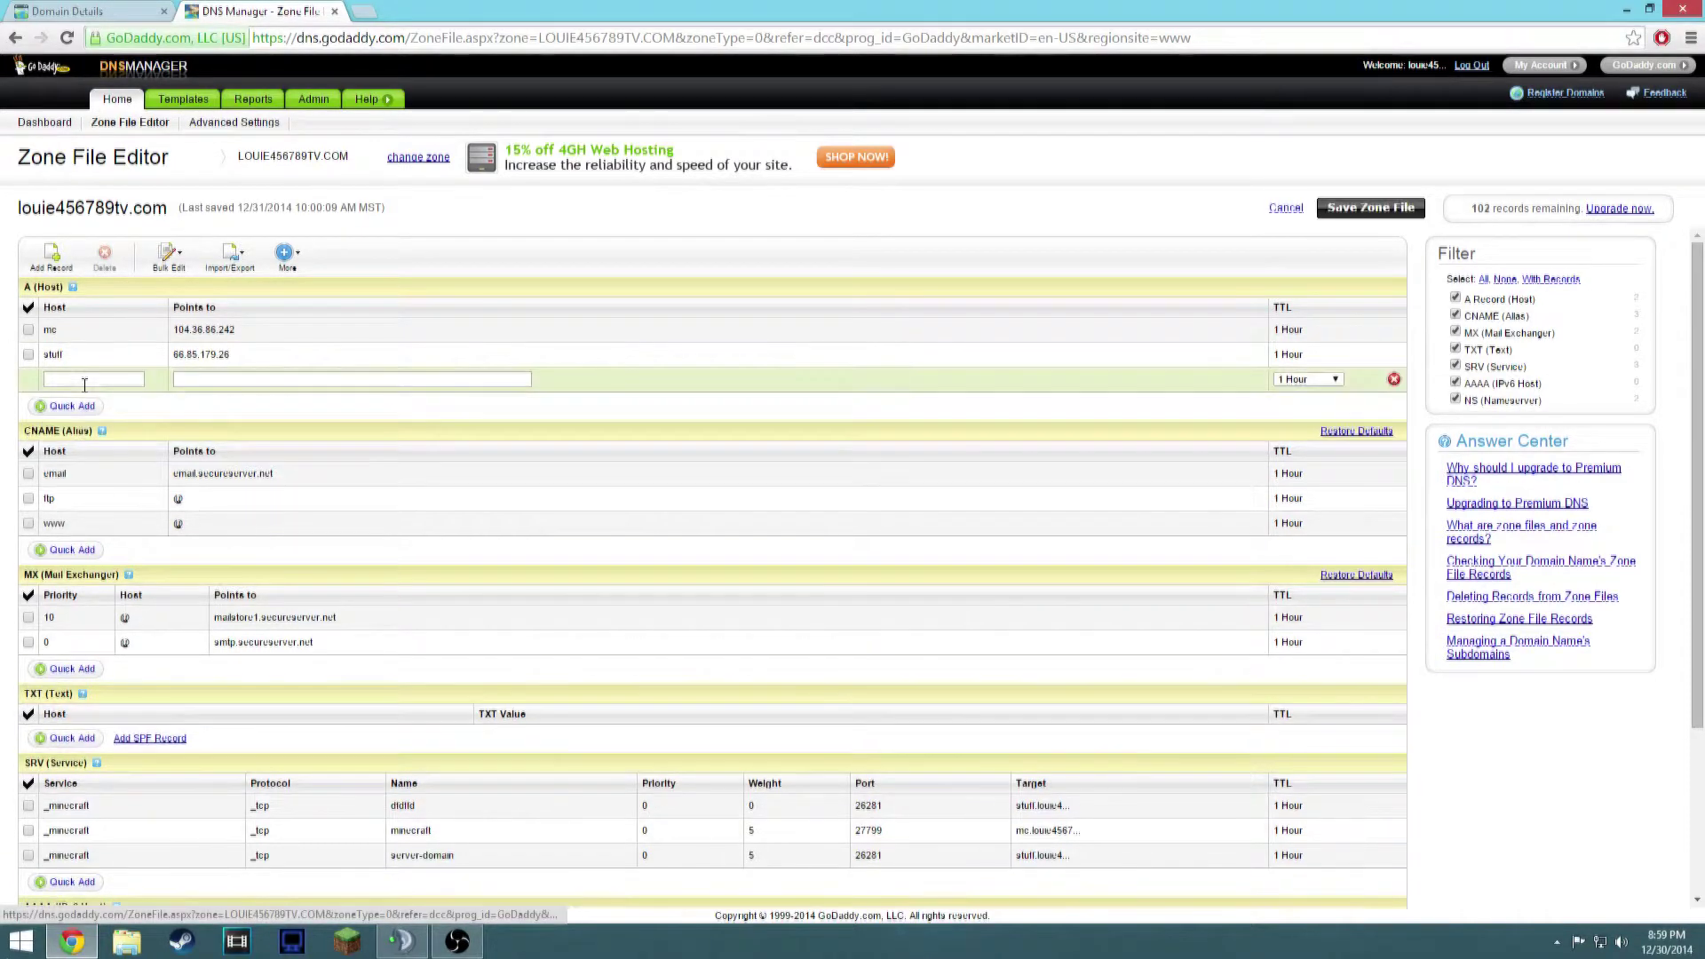
left_click(106, 380)
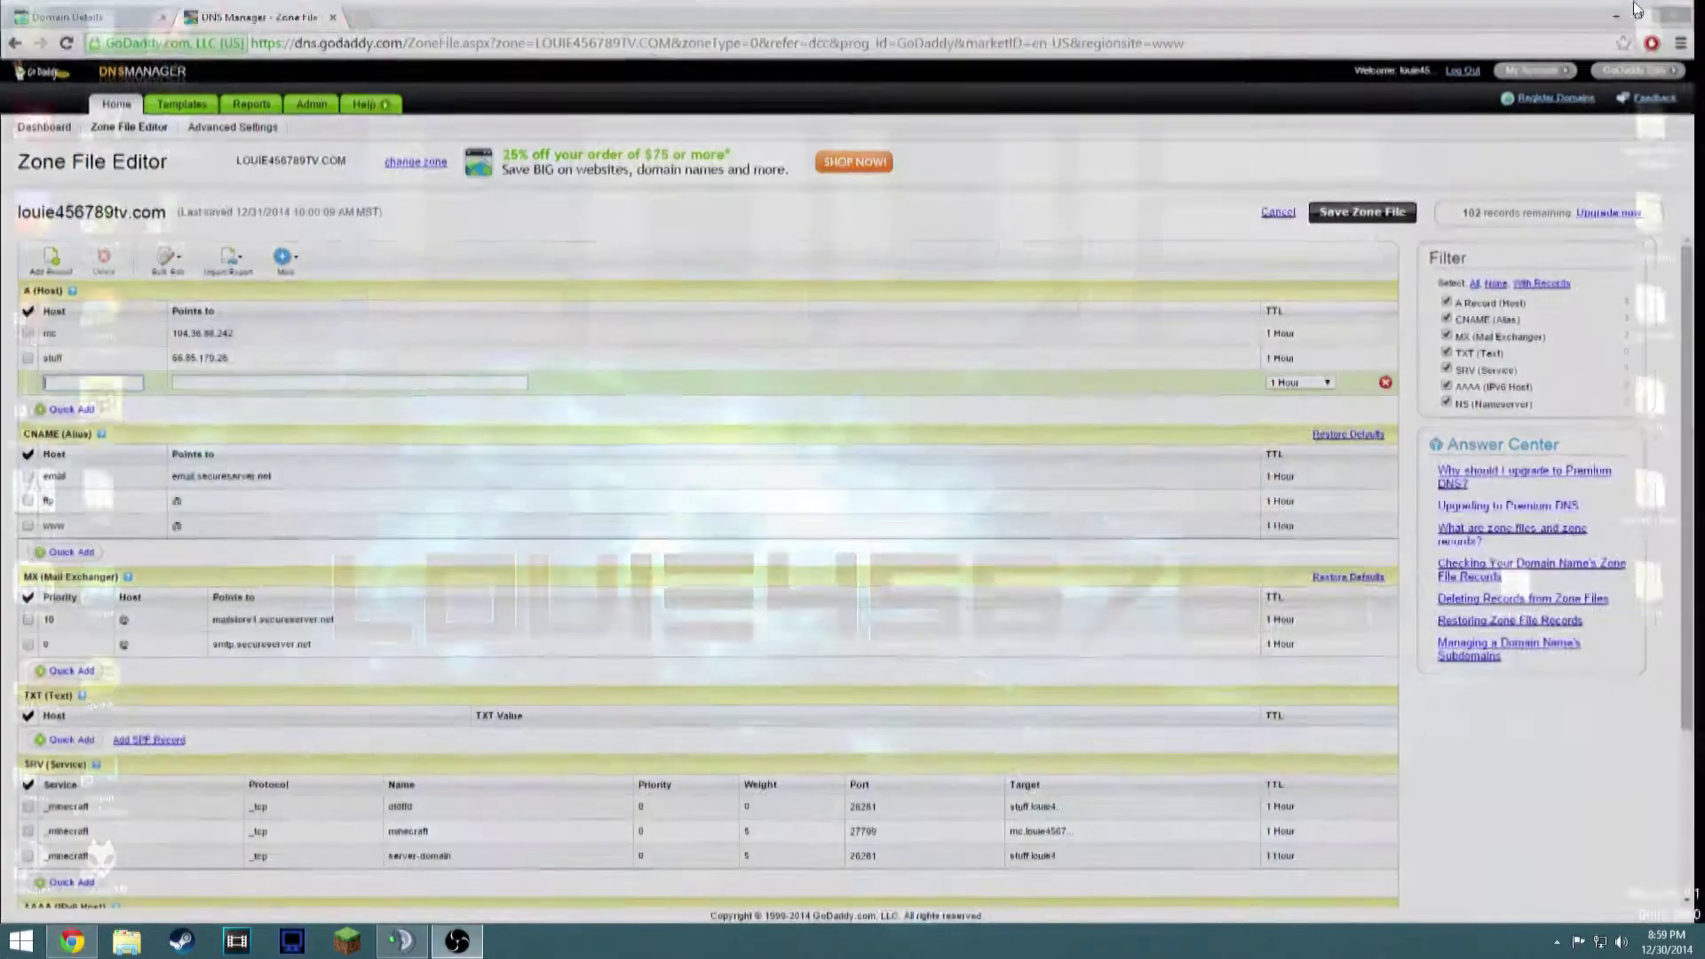
left_click(1626, 9)
right_click(816, 216)
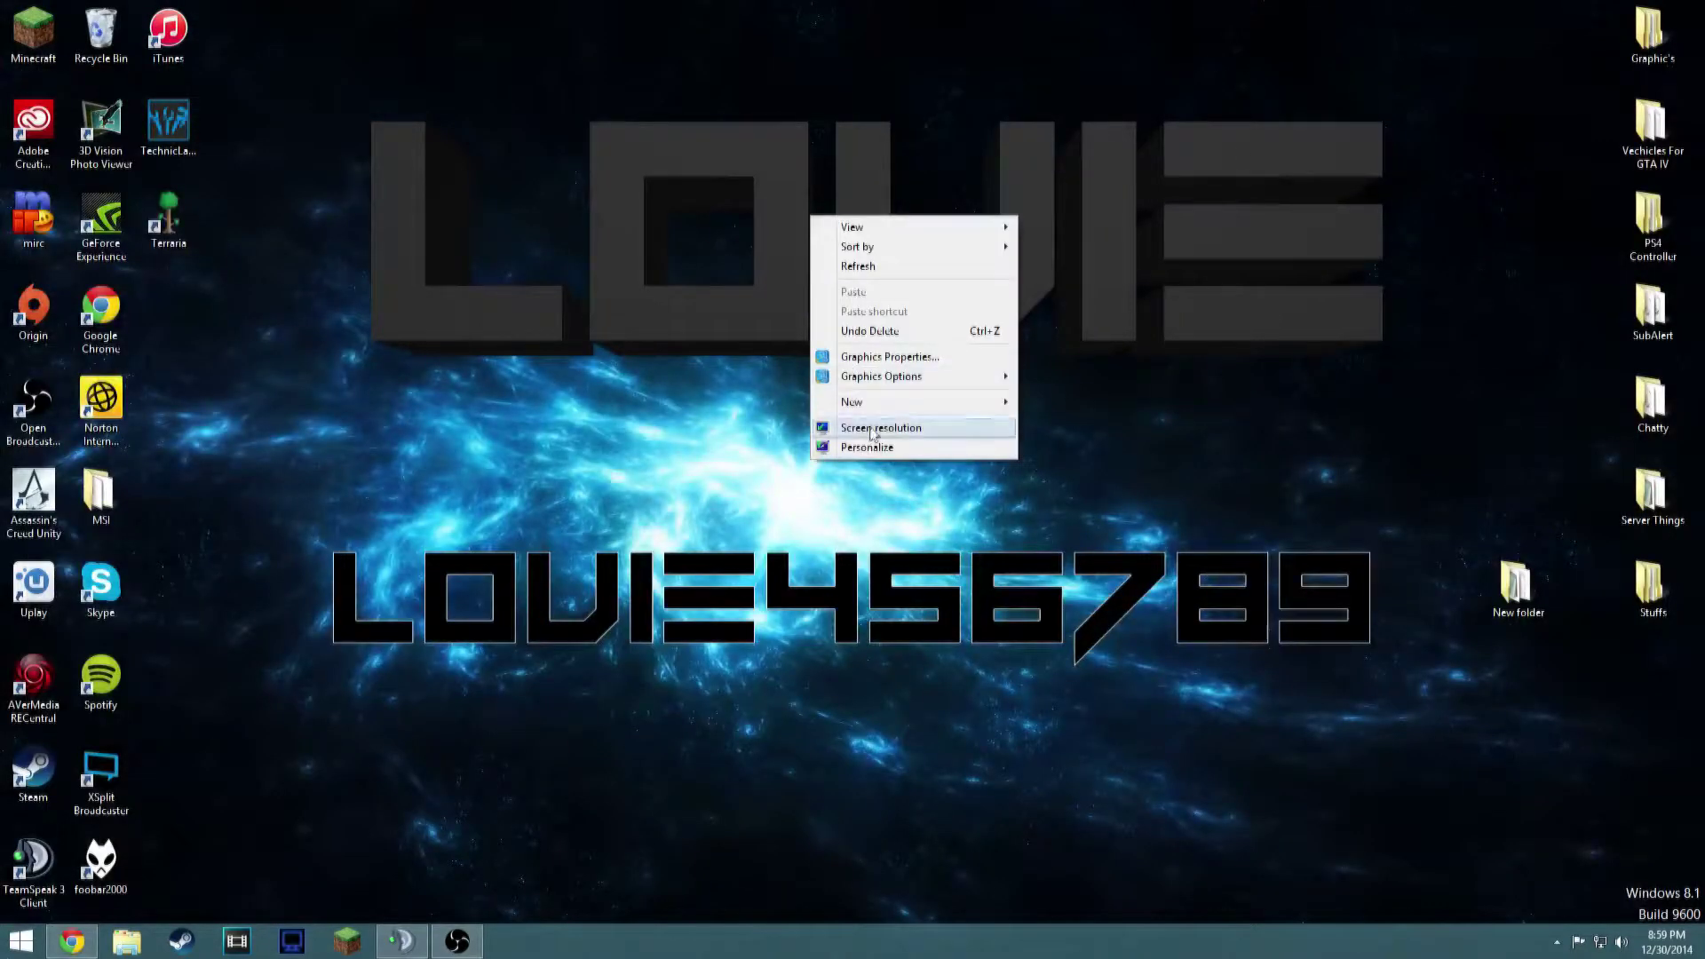
Create a new text document, jot the [MC] and [EXAMPLE] notes, and close it unsaved
mouse_move(865, 402)
left_click(1080, 532)
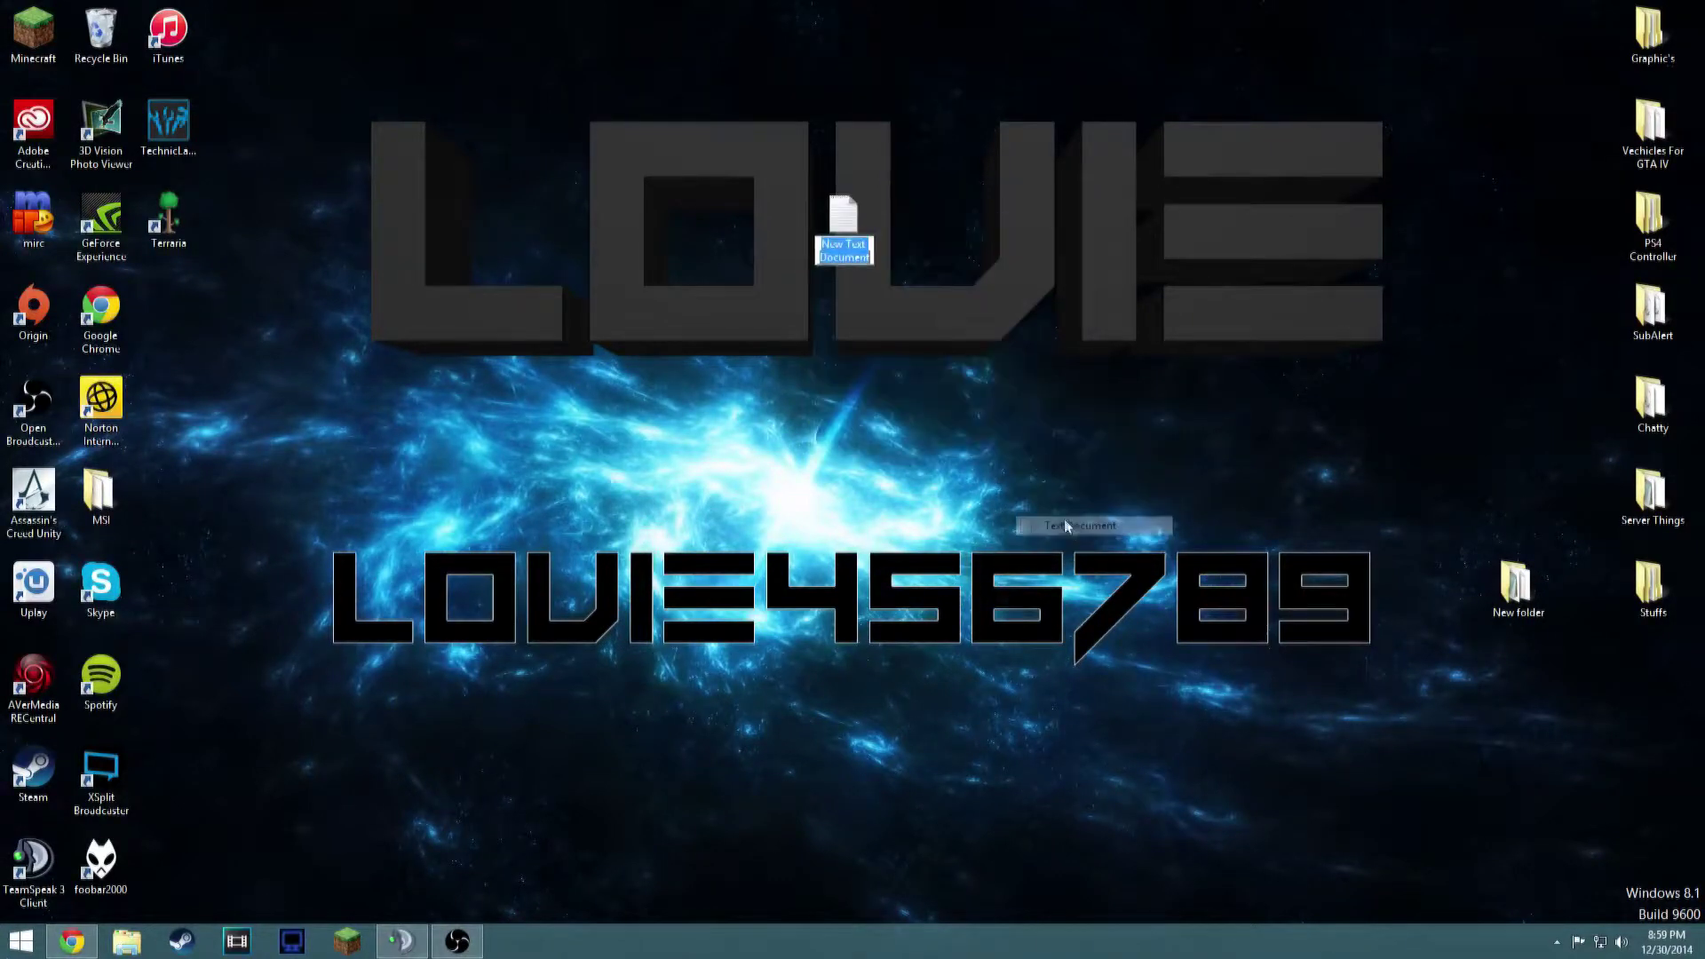
key("Return")
double_click(828, 257)
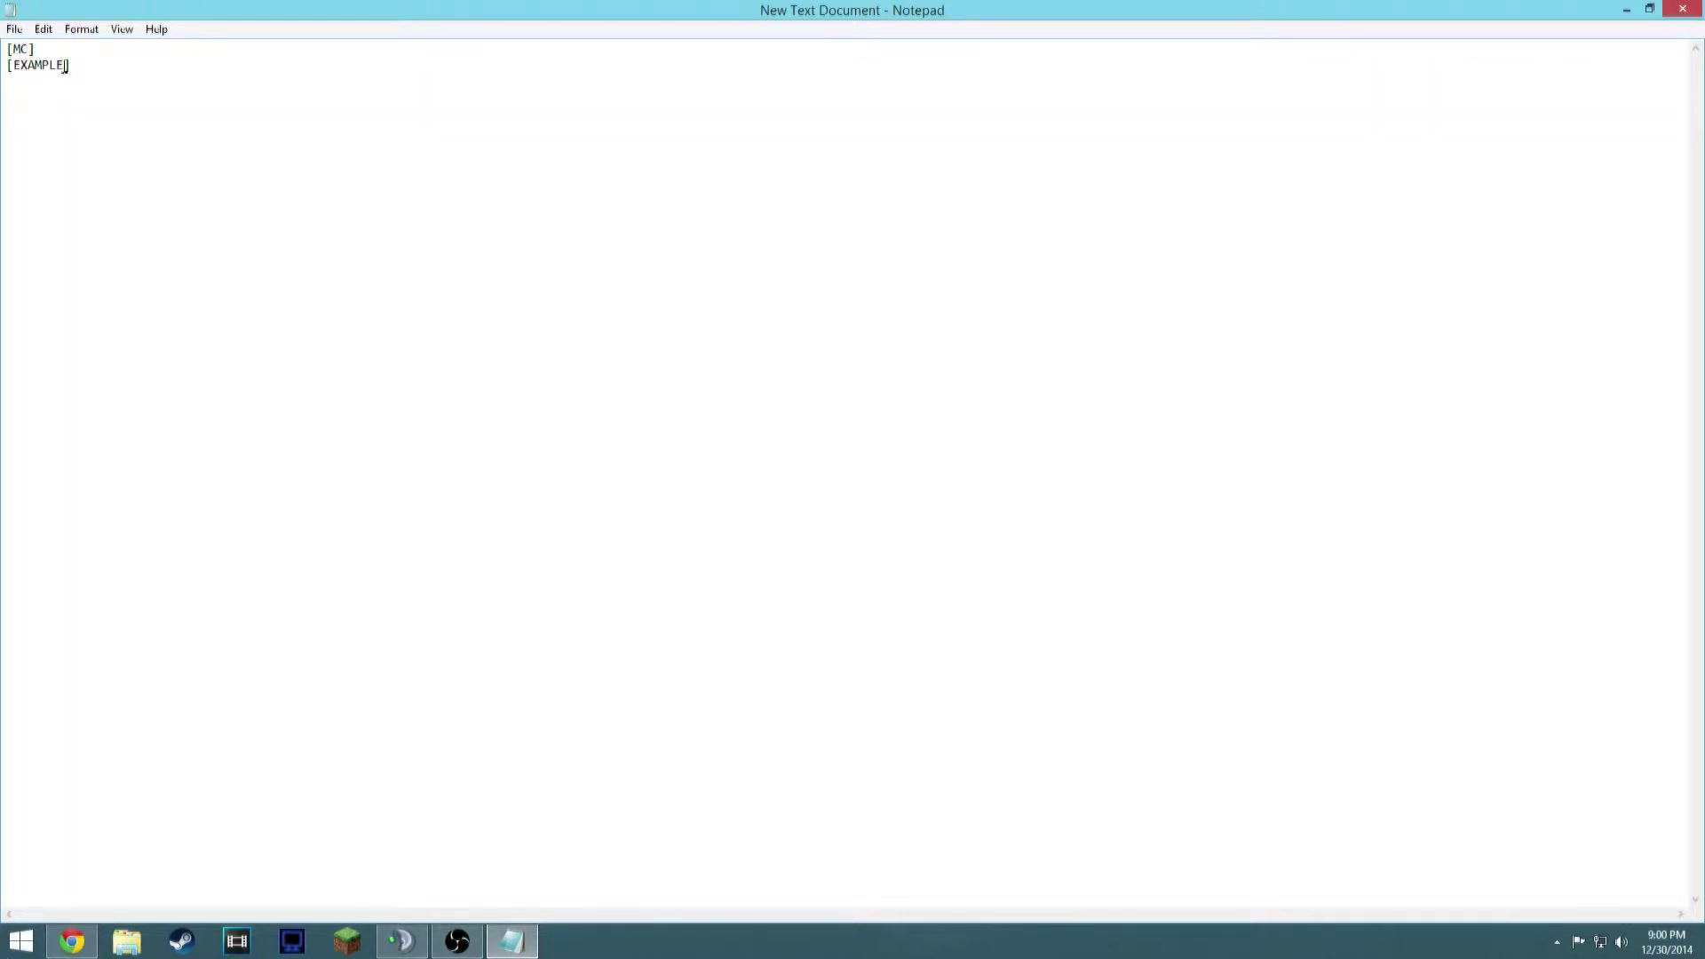
left_click_drag(65, 66, 7, 44)
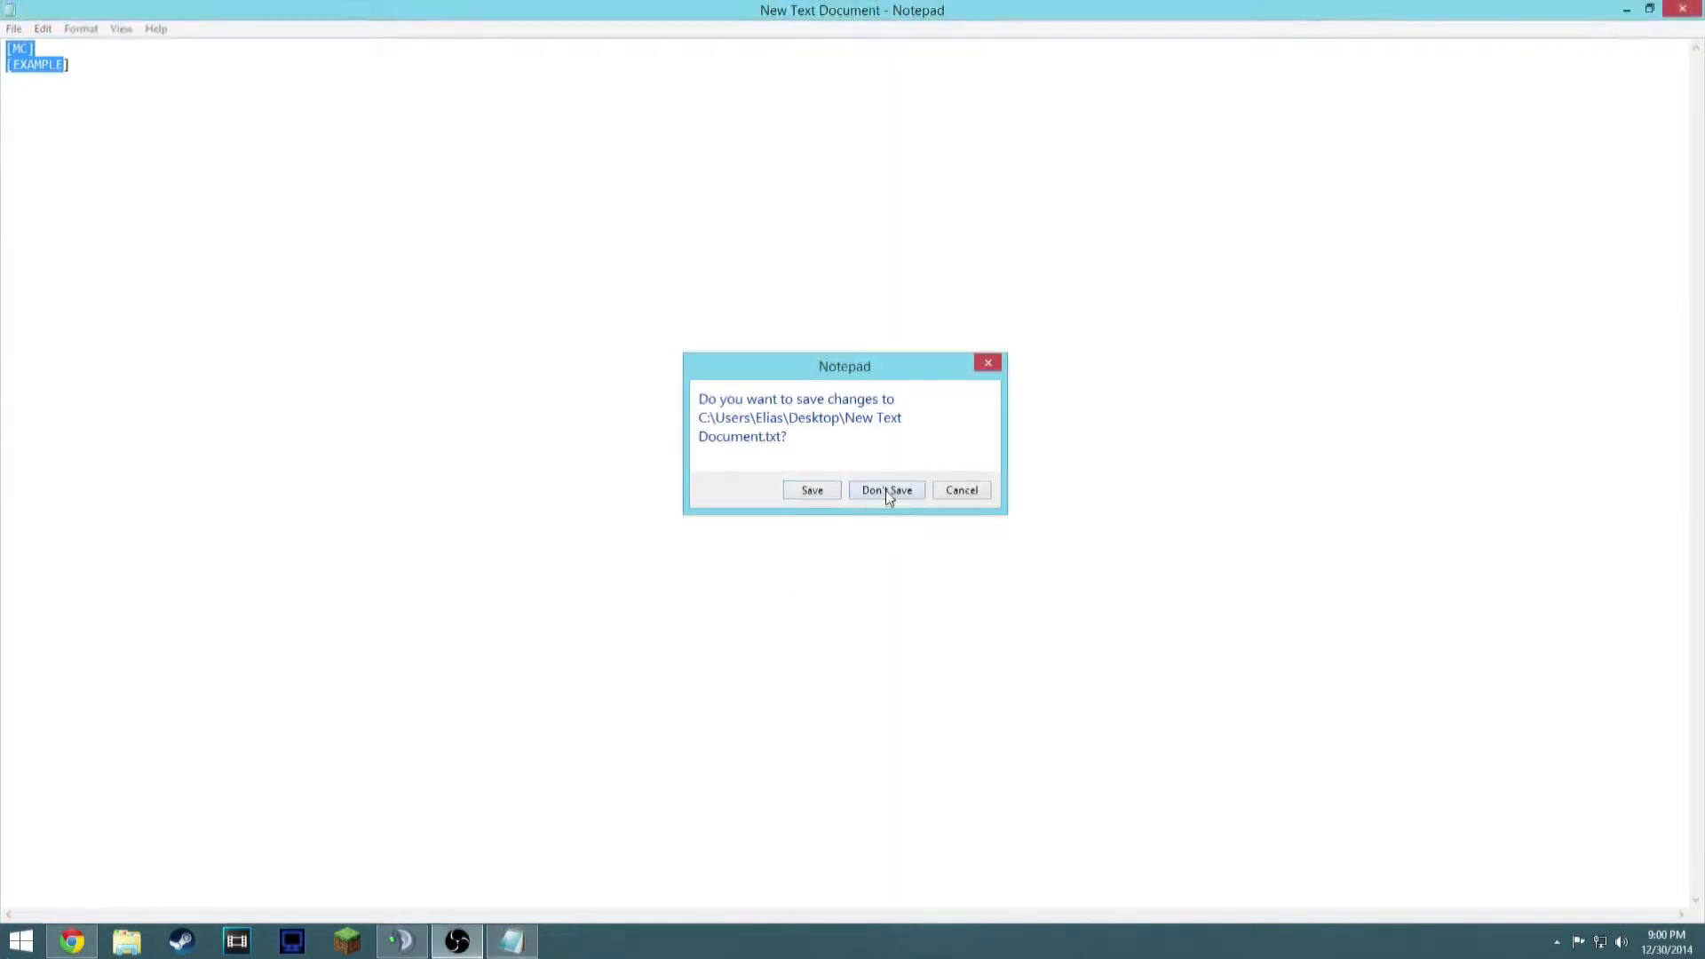
left_click(884, 488)
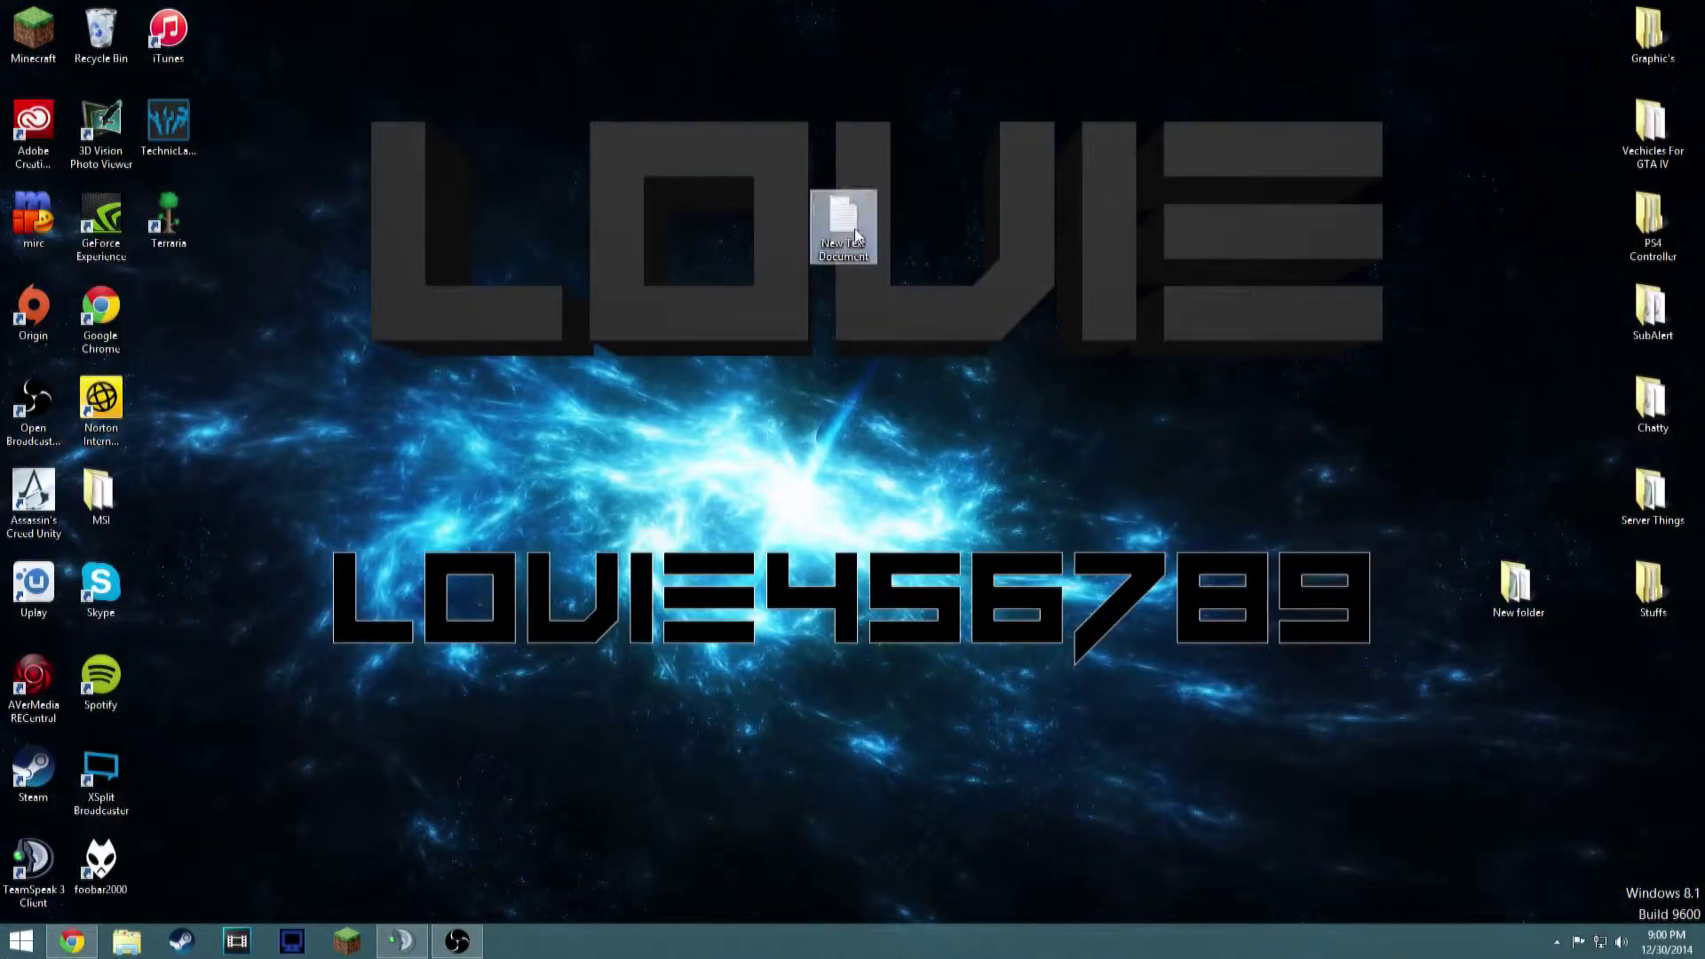
Fill the new A record with host example and the mc record's IP 104.36.86.242, then save
mouse_move(72, 941)
left_click(400, 790)
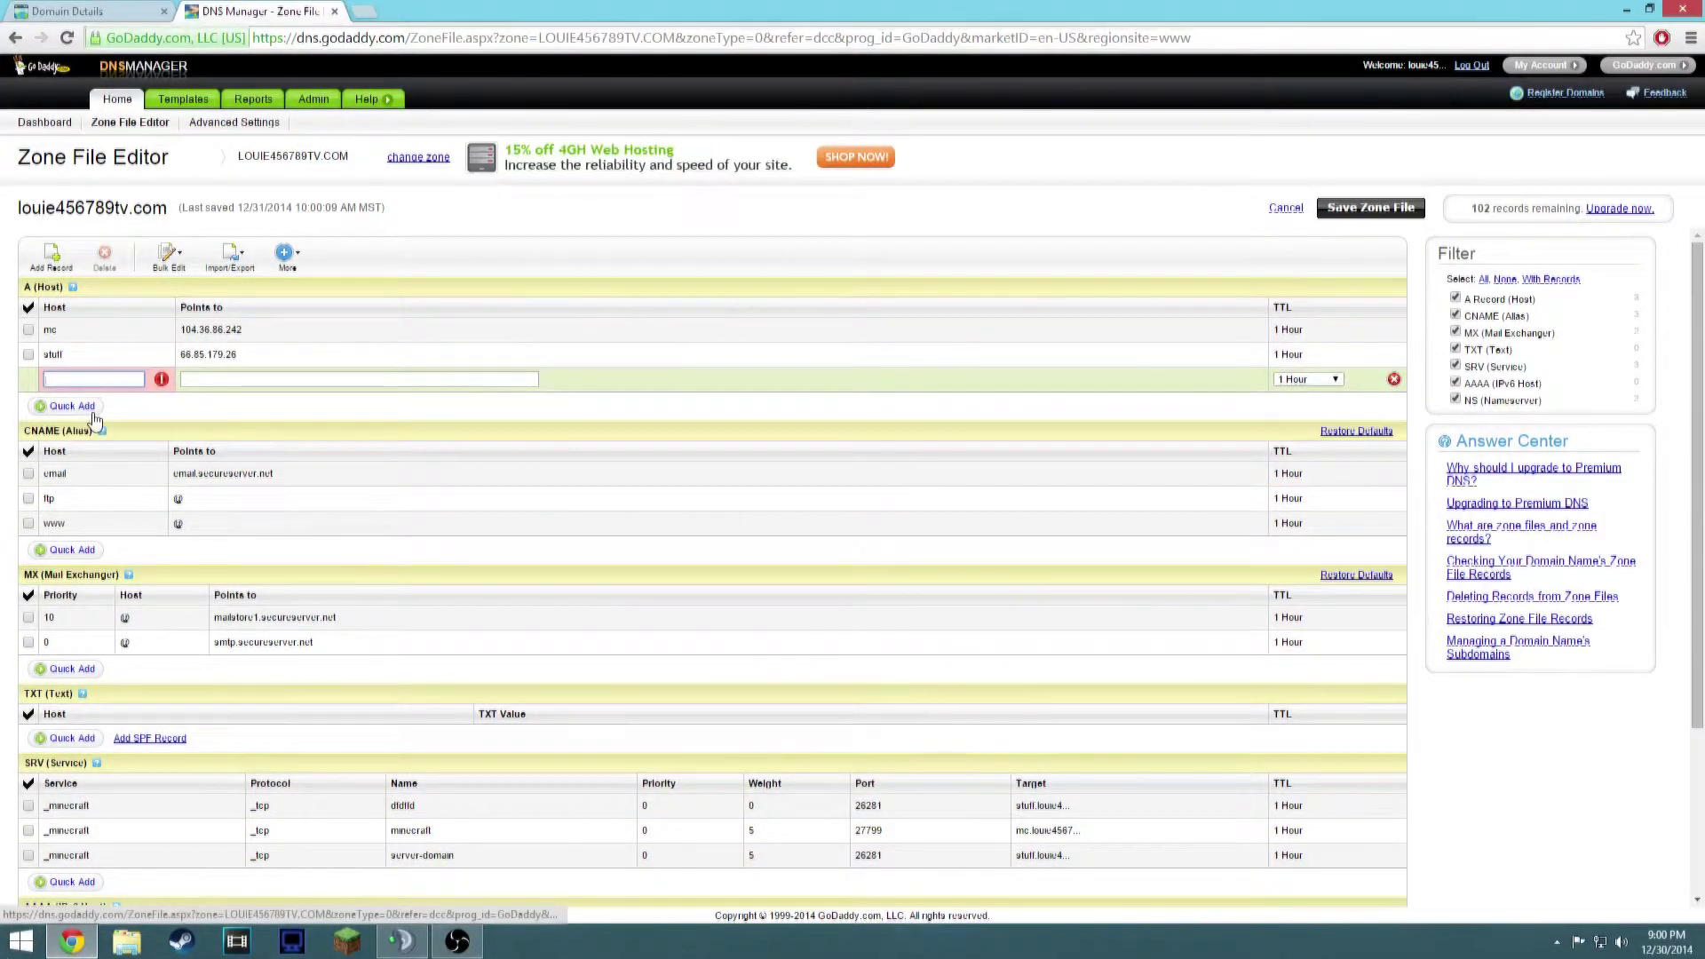
type("mple")
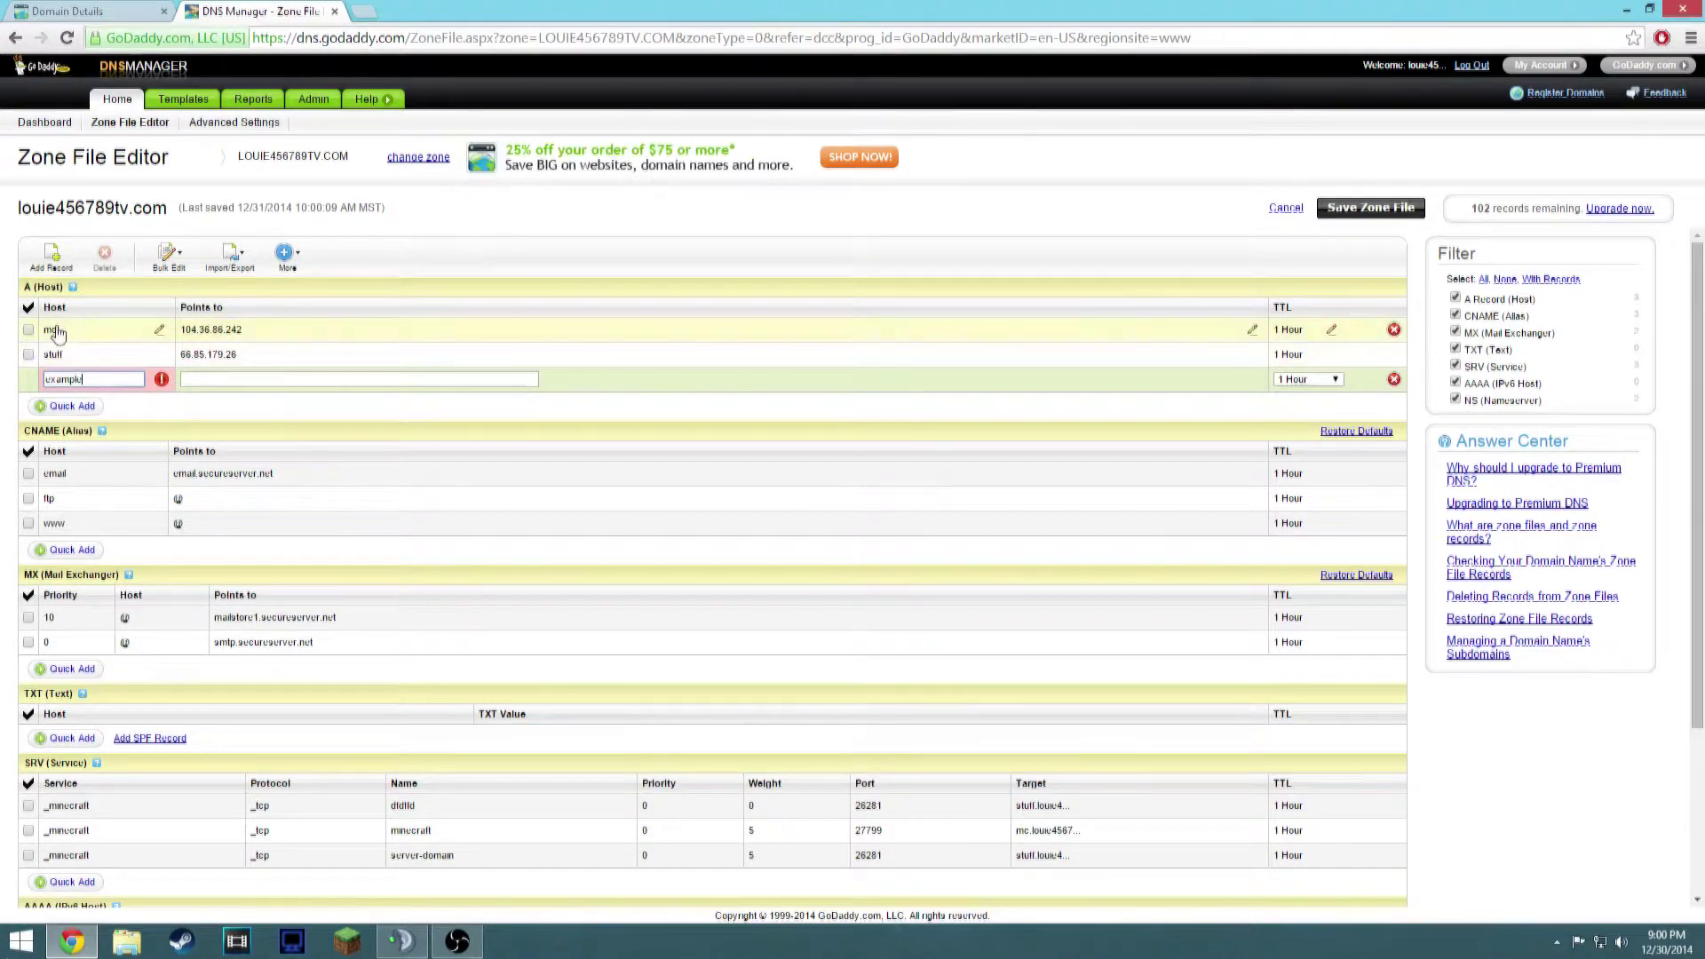
left_click(213, 377)
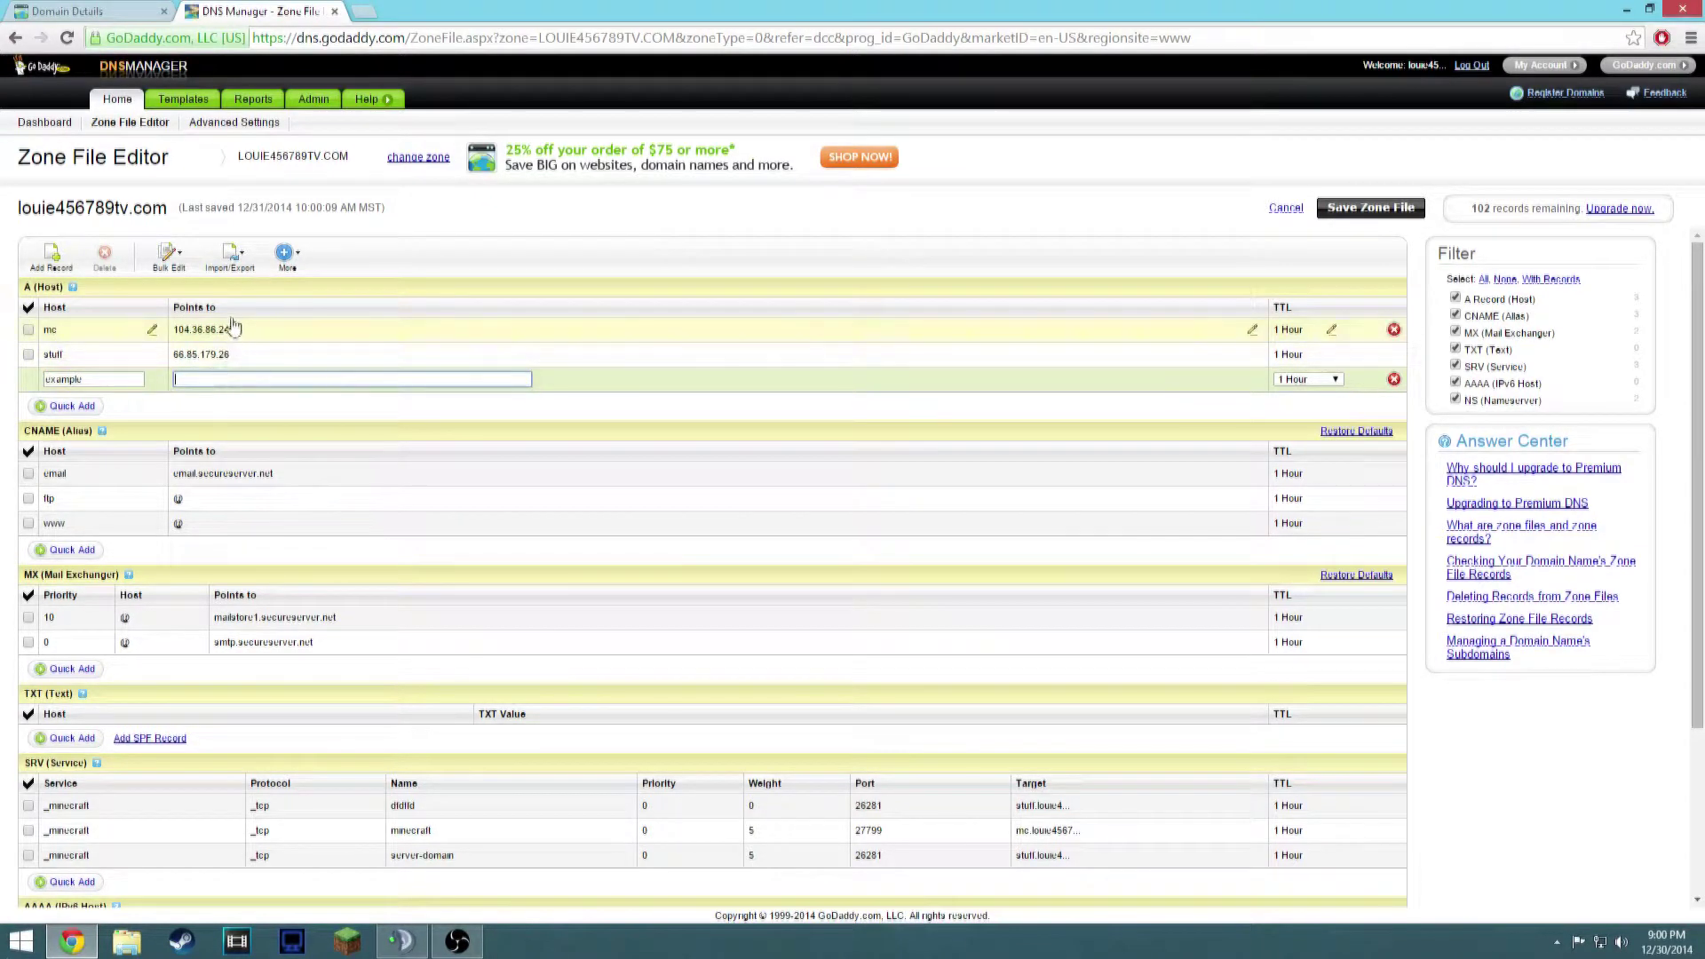
double_click(231, 328)
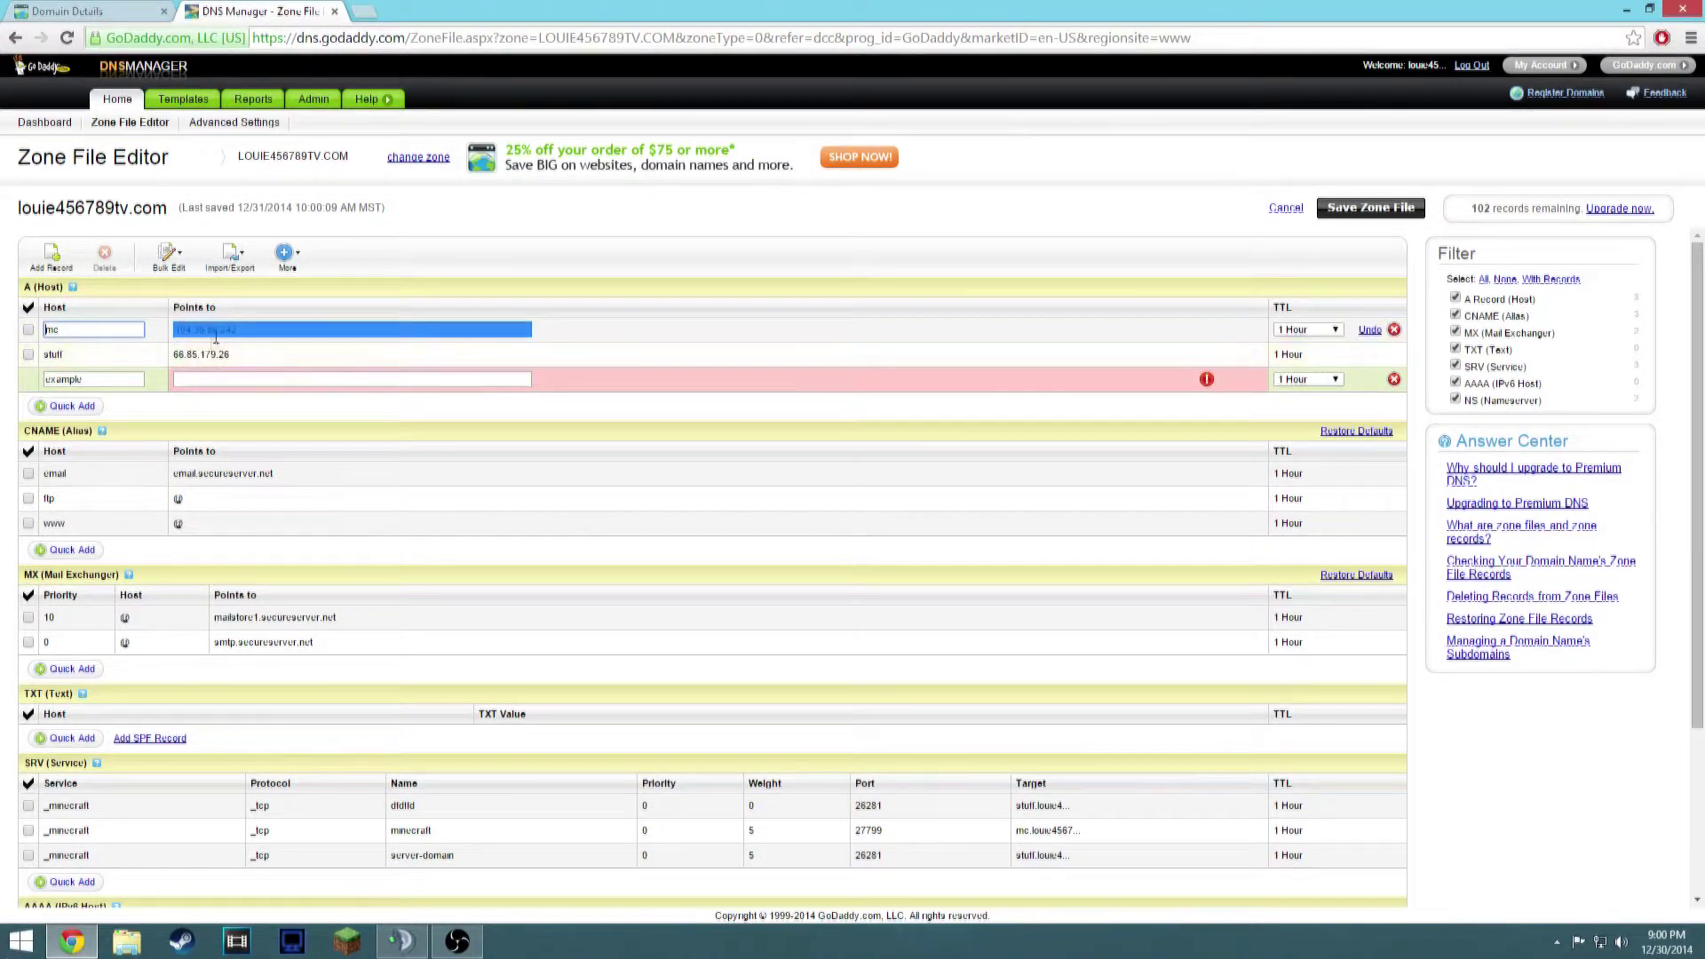
key("ctrl+c")
left_click(217, 379)
key("ctrl+v")
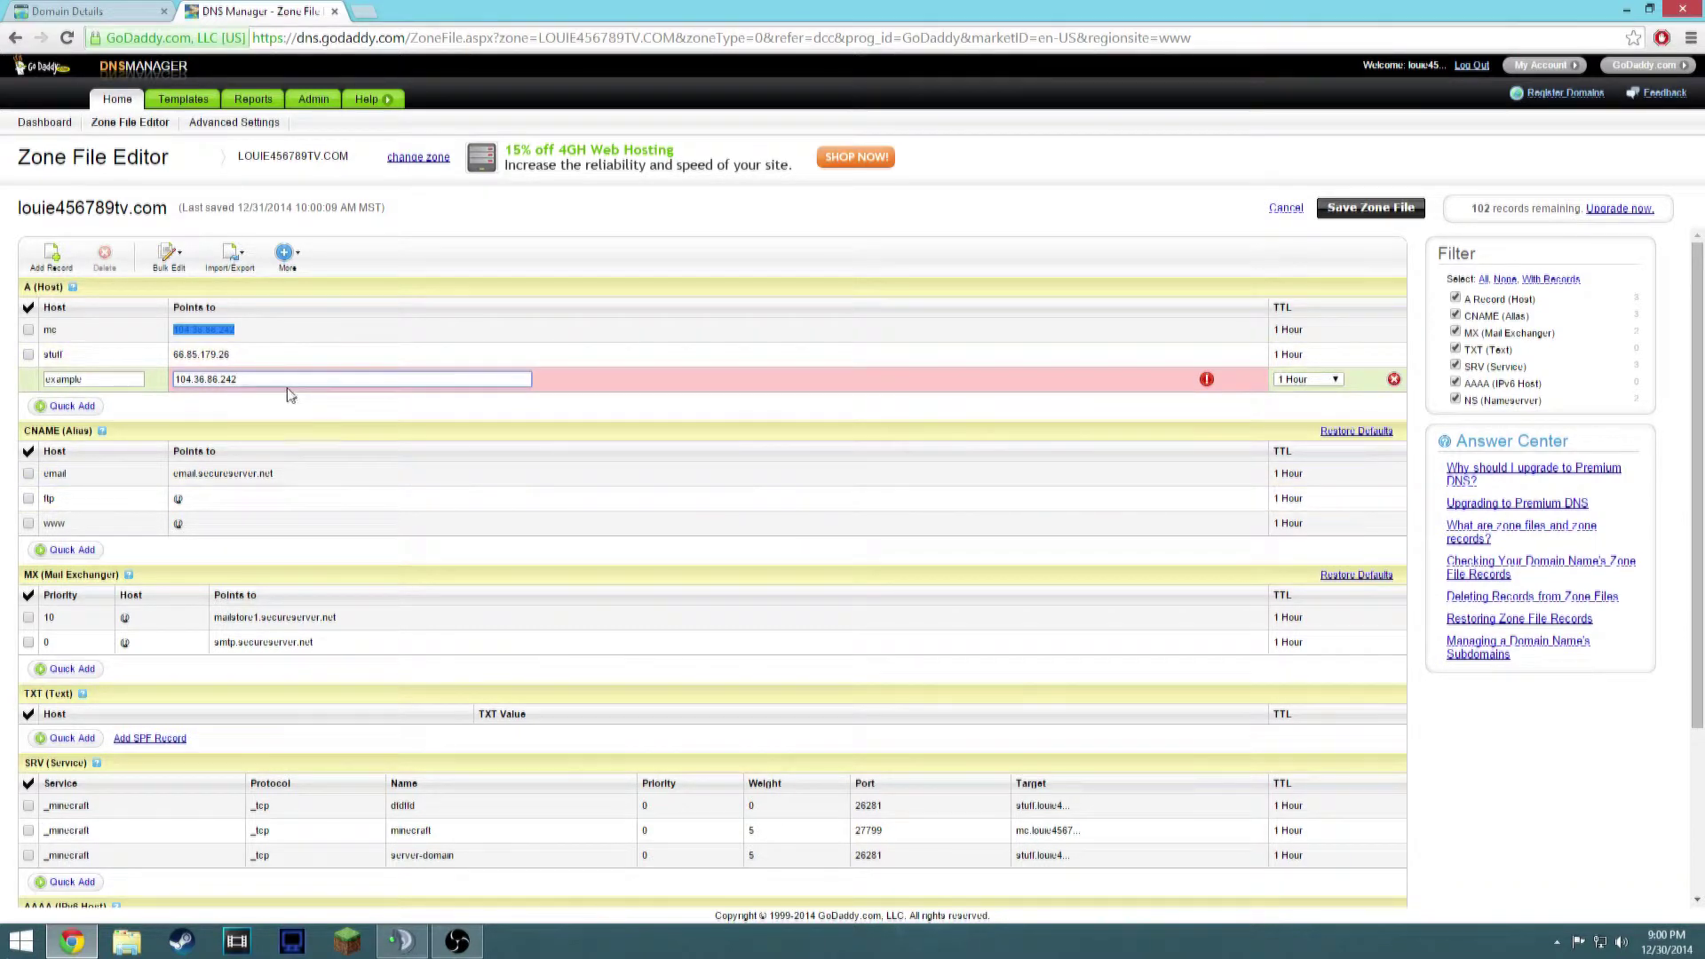
left_click(1402, 210)
Confirm saving the zone file with the example A record, then begin adding a new DNS record
left_click(829, 517)
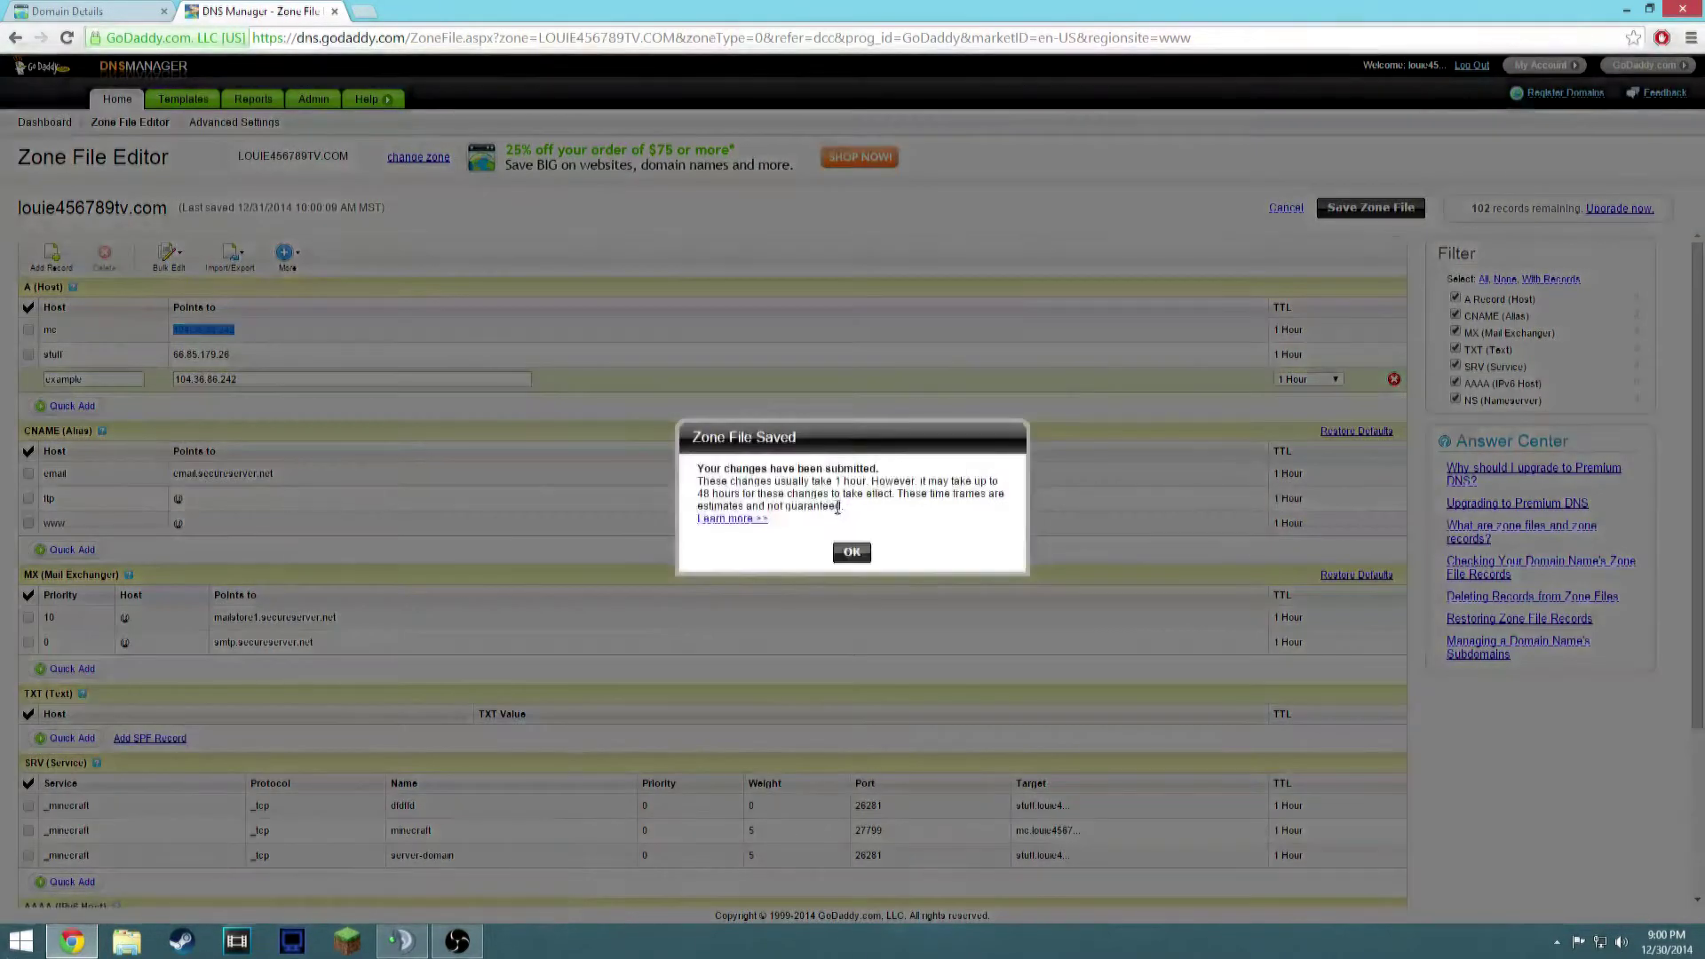
left_click(859, 552)
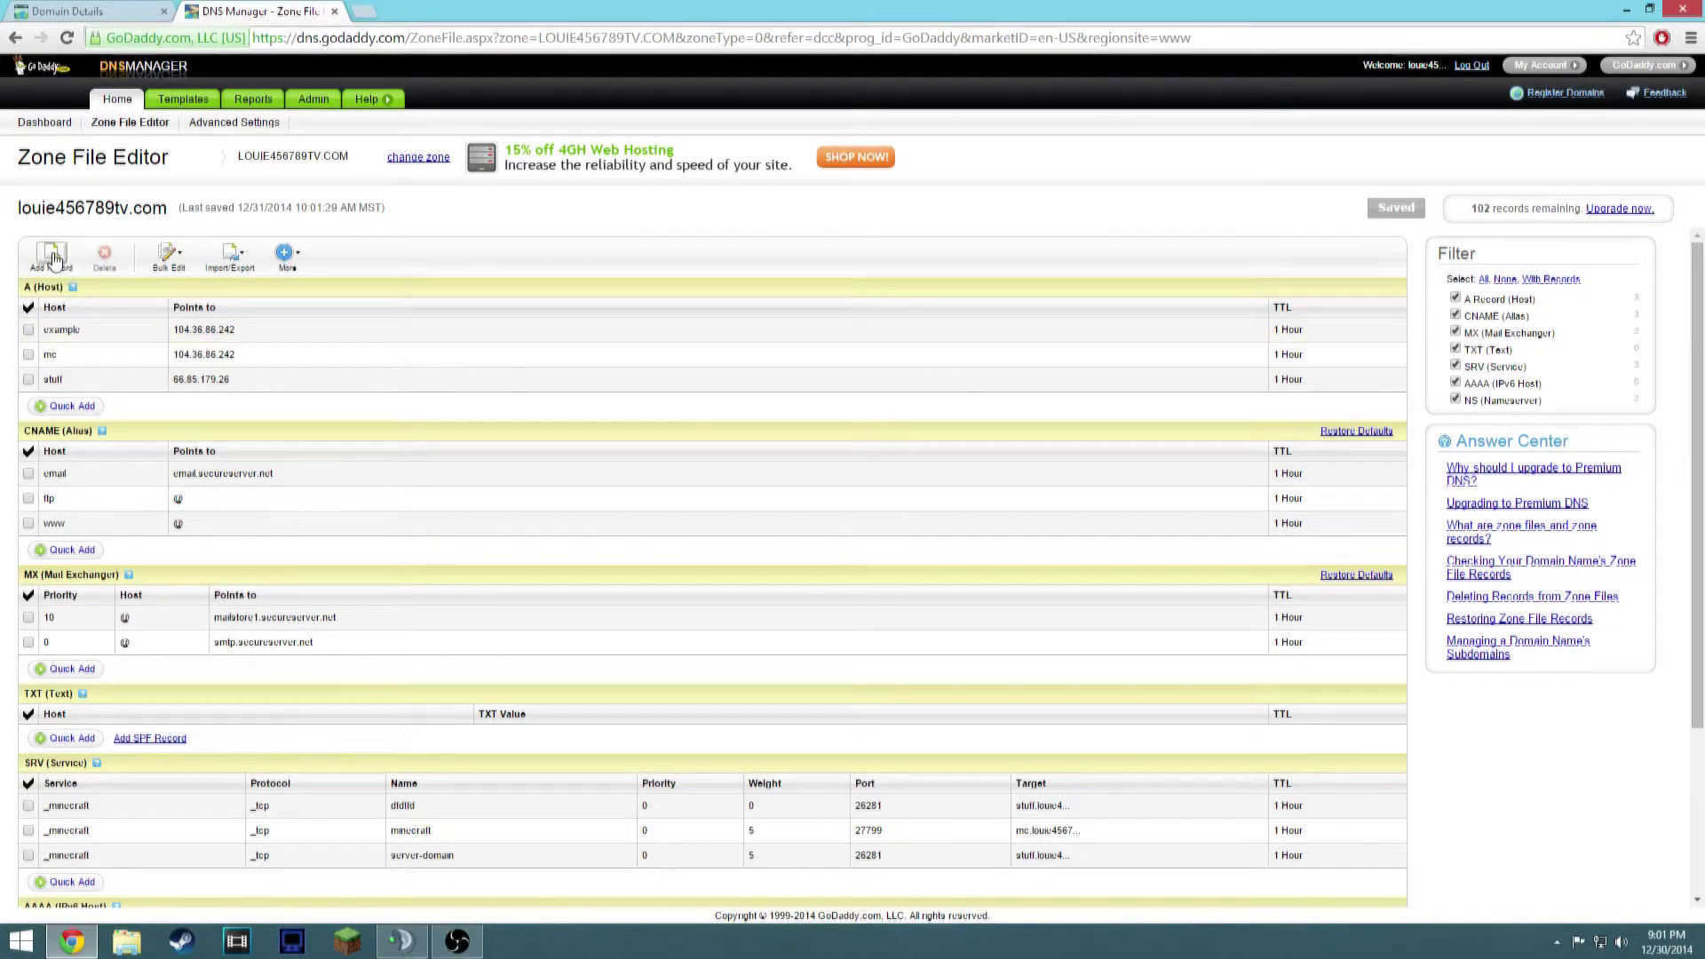
left_click(54, 257)
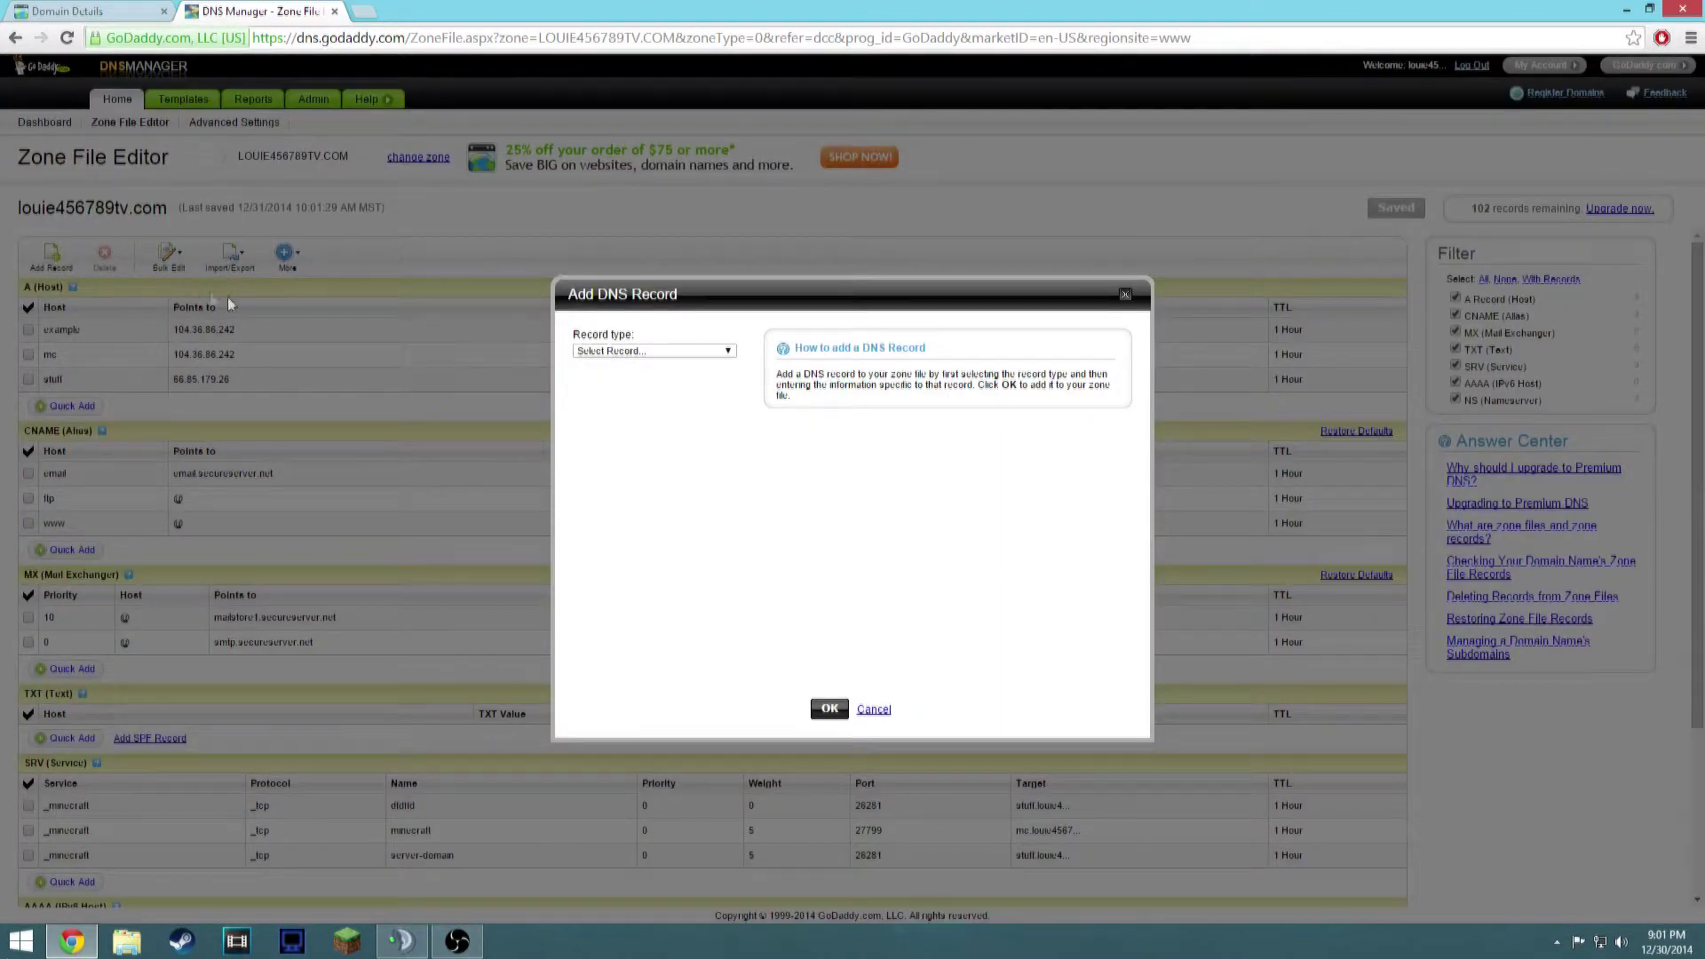
Choose the SRV record type with service _minecraft, protocol _tcp and name example-test
left_click(626, 352)
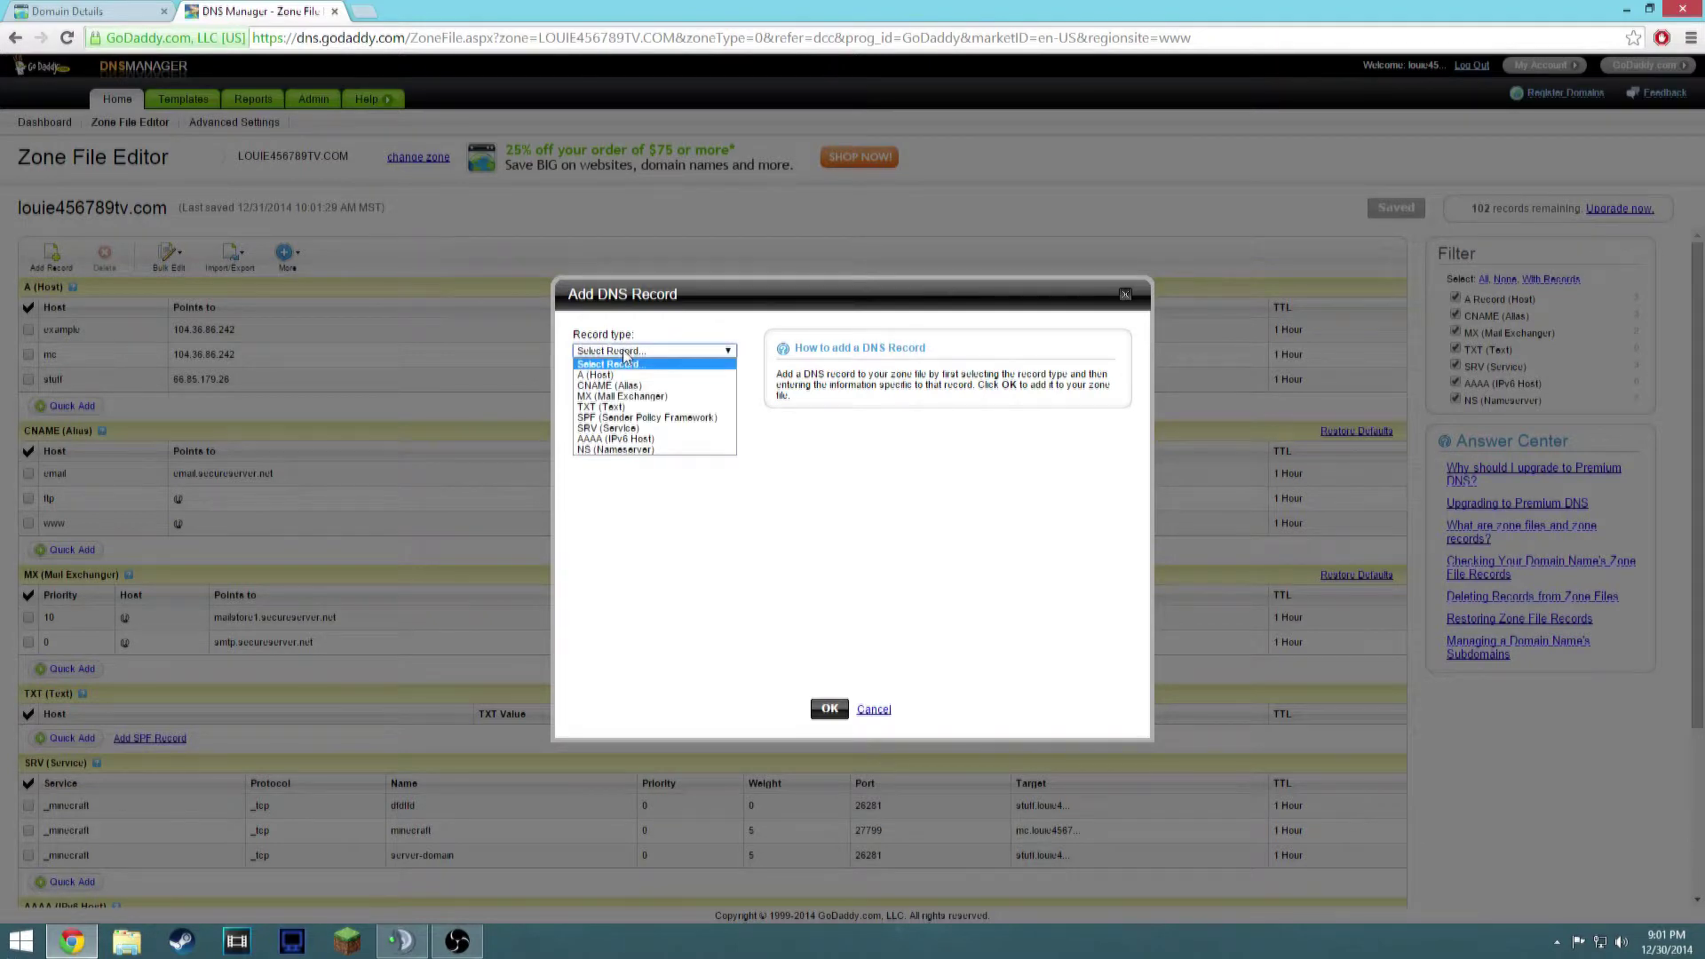
left_click(606, 429)
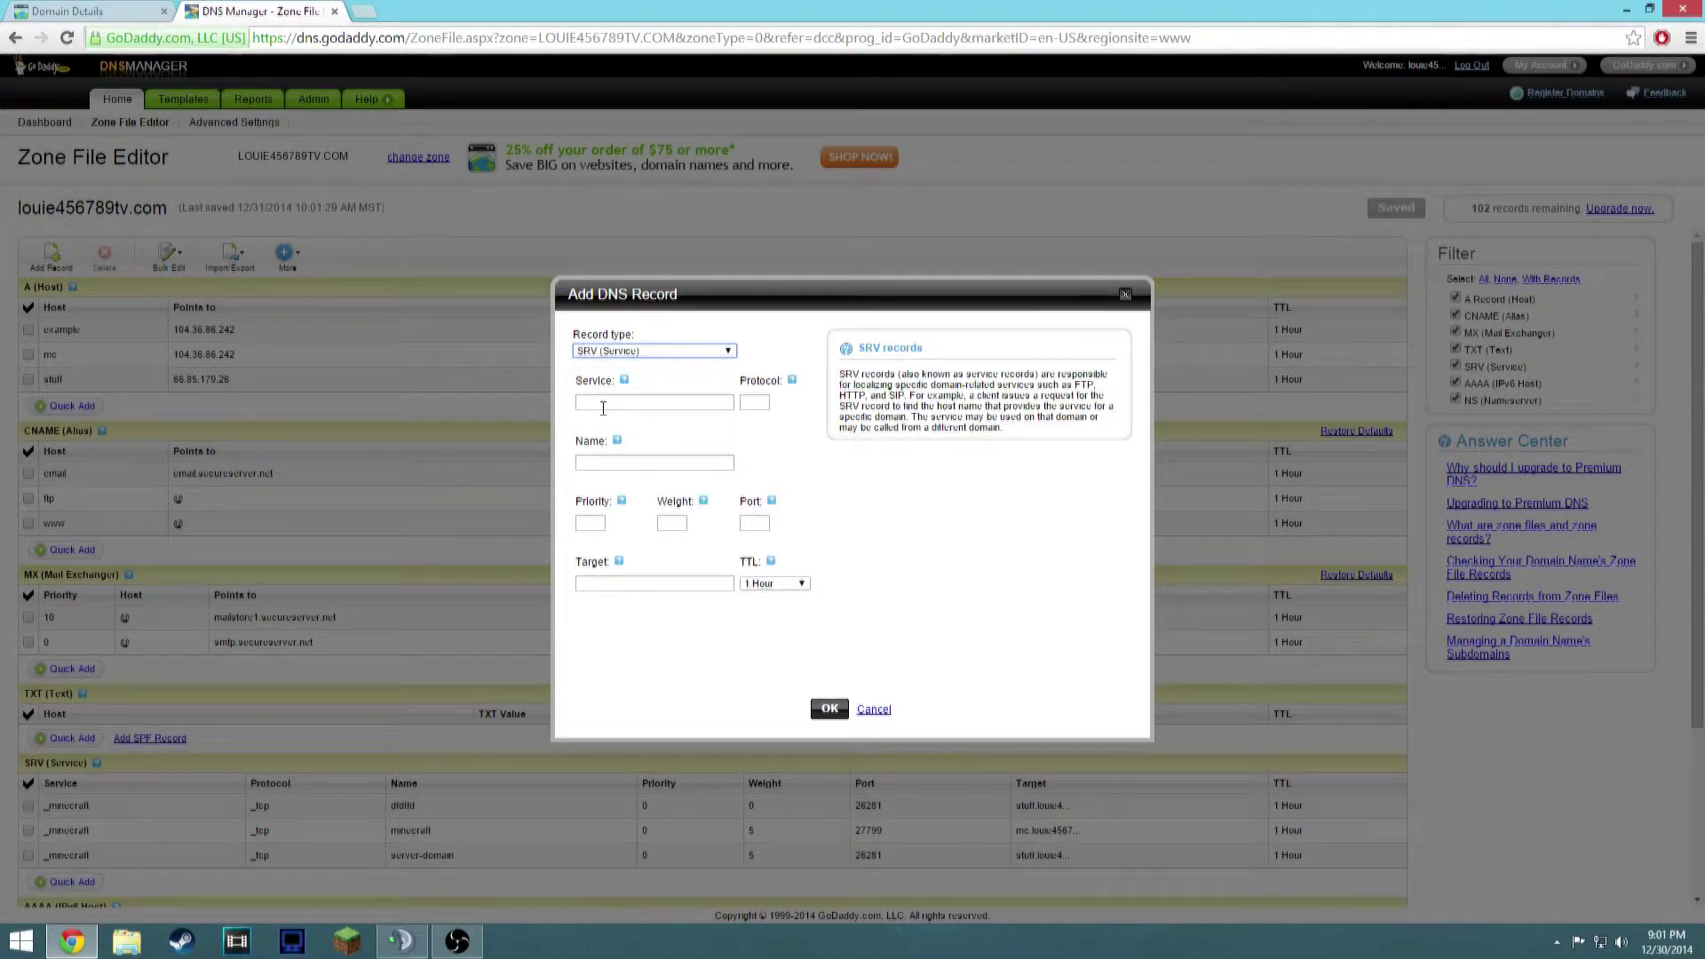
left_click(603, 408)
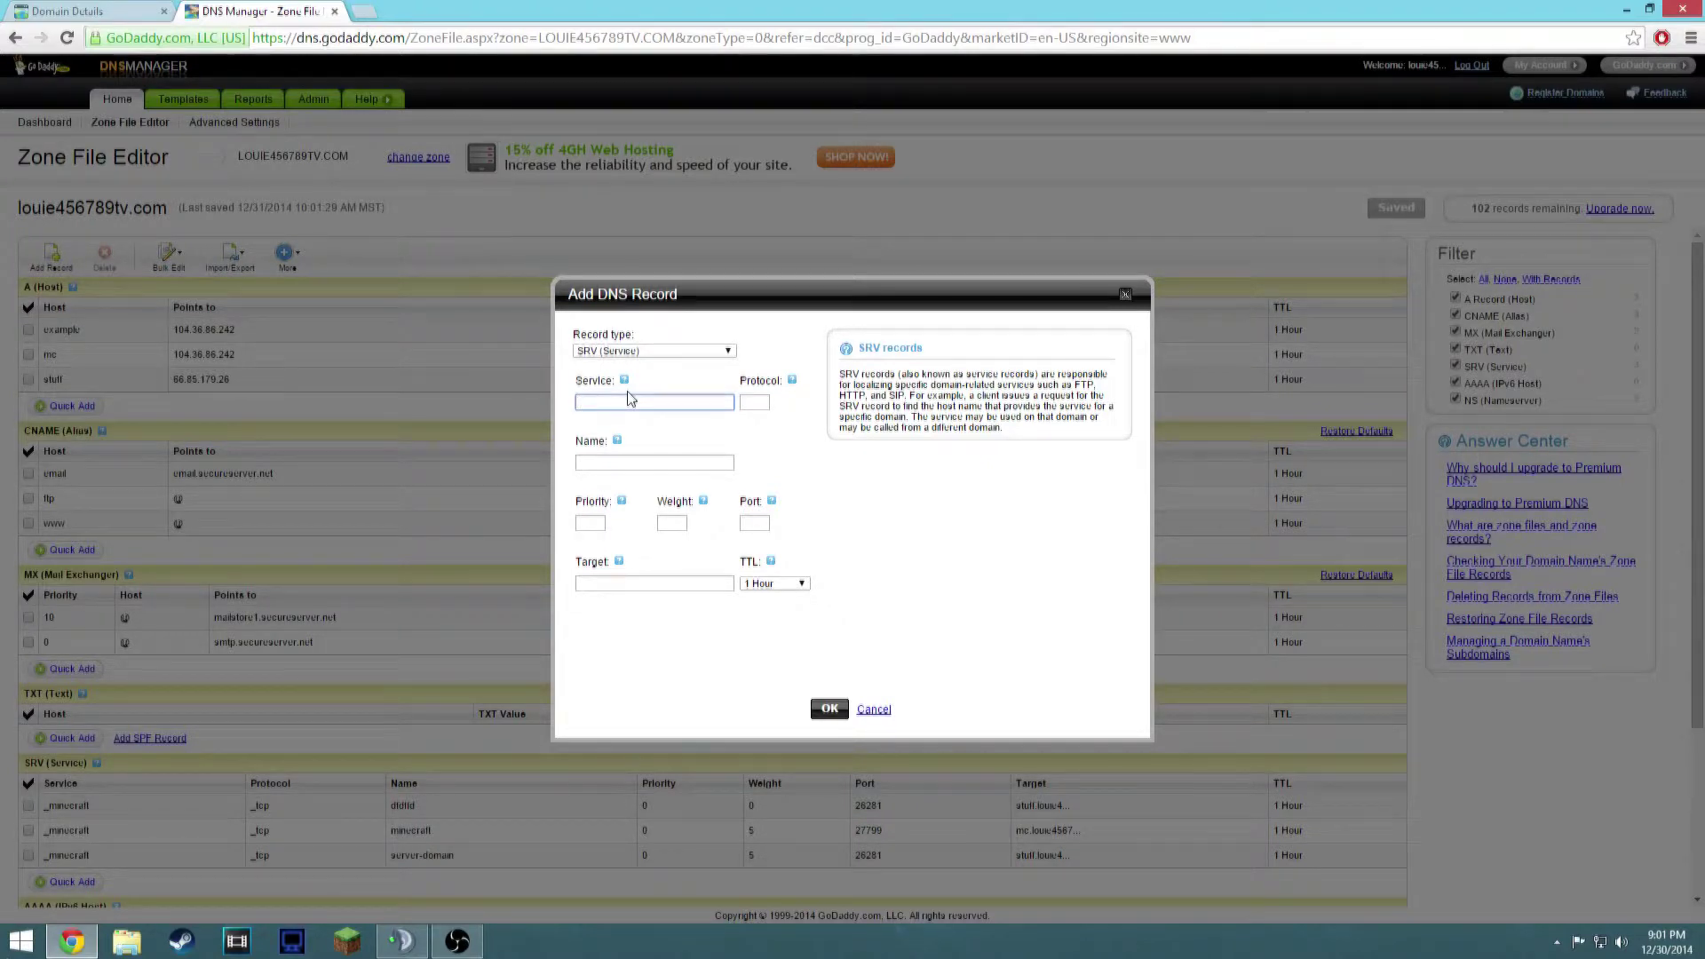
type("_minecraft")
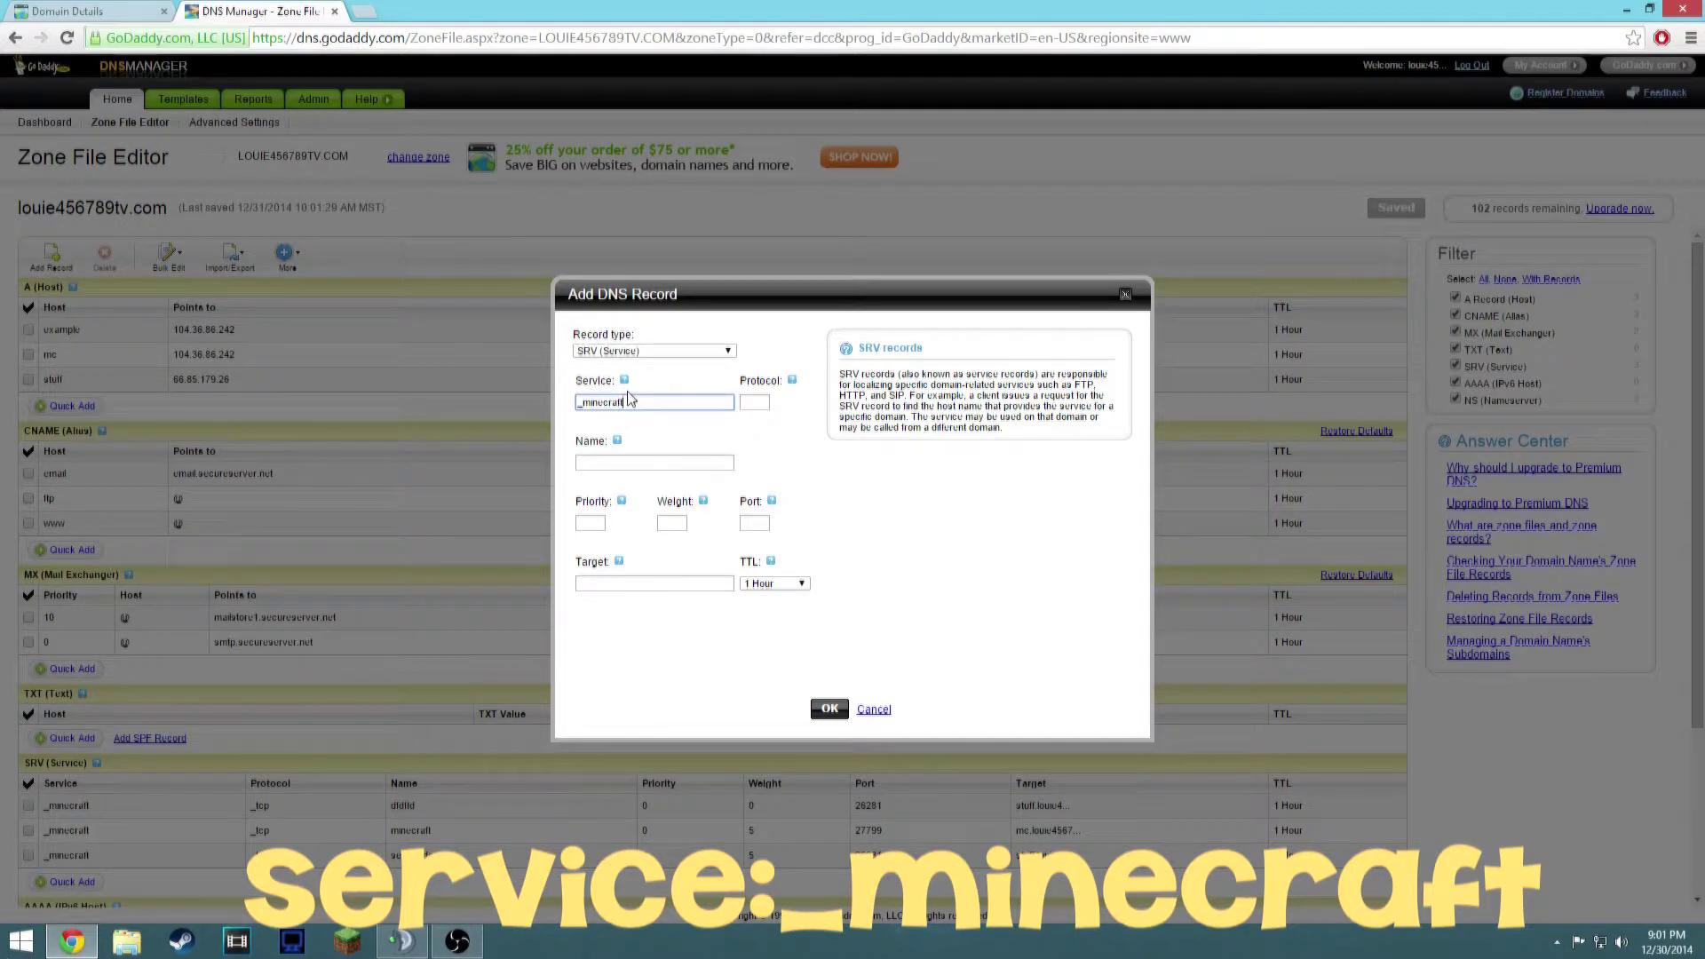
left_click(756, 401)
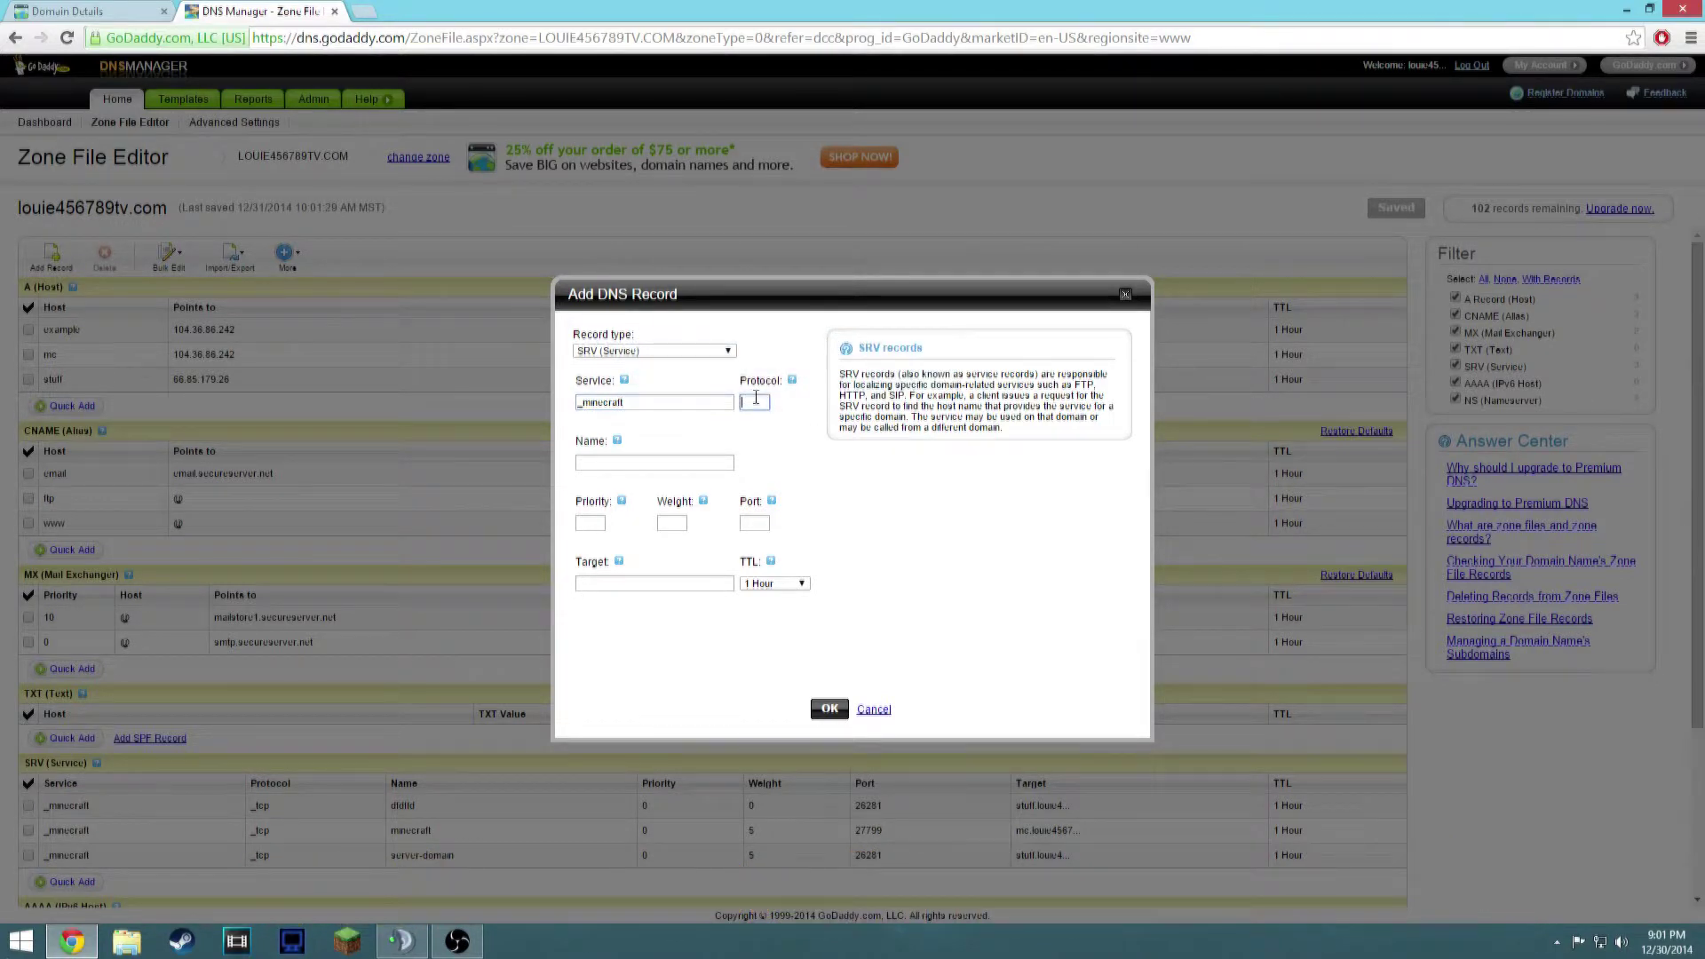
type("_")
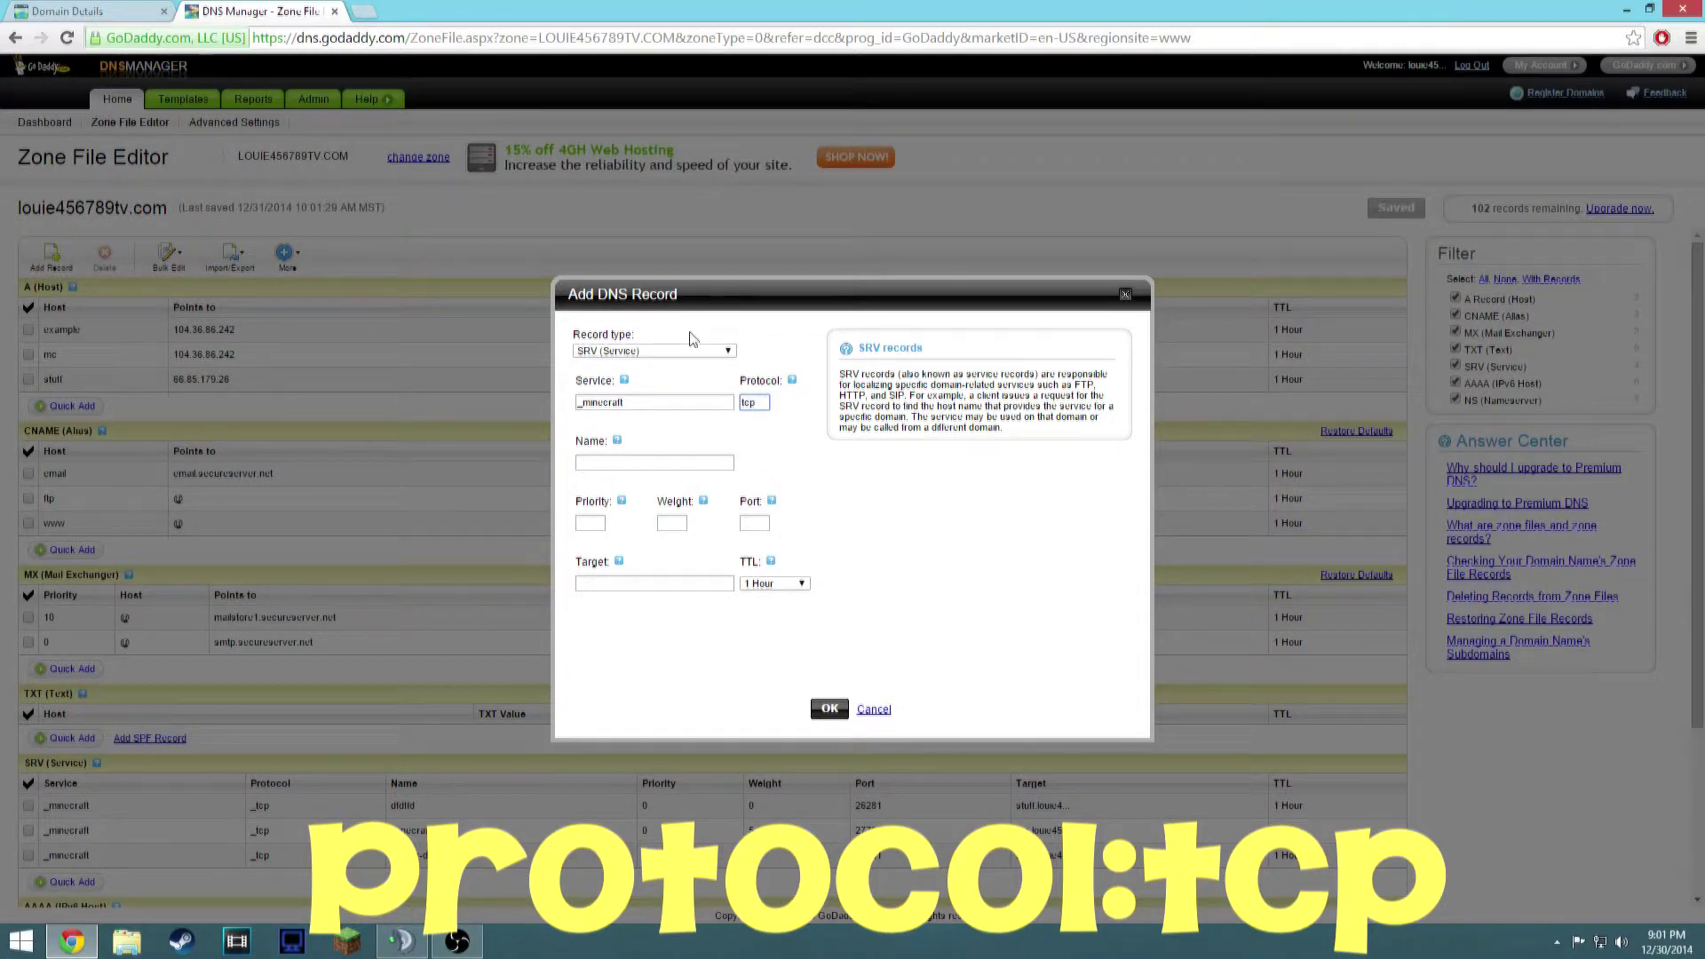
left_click(698, 463)
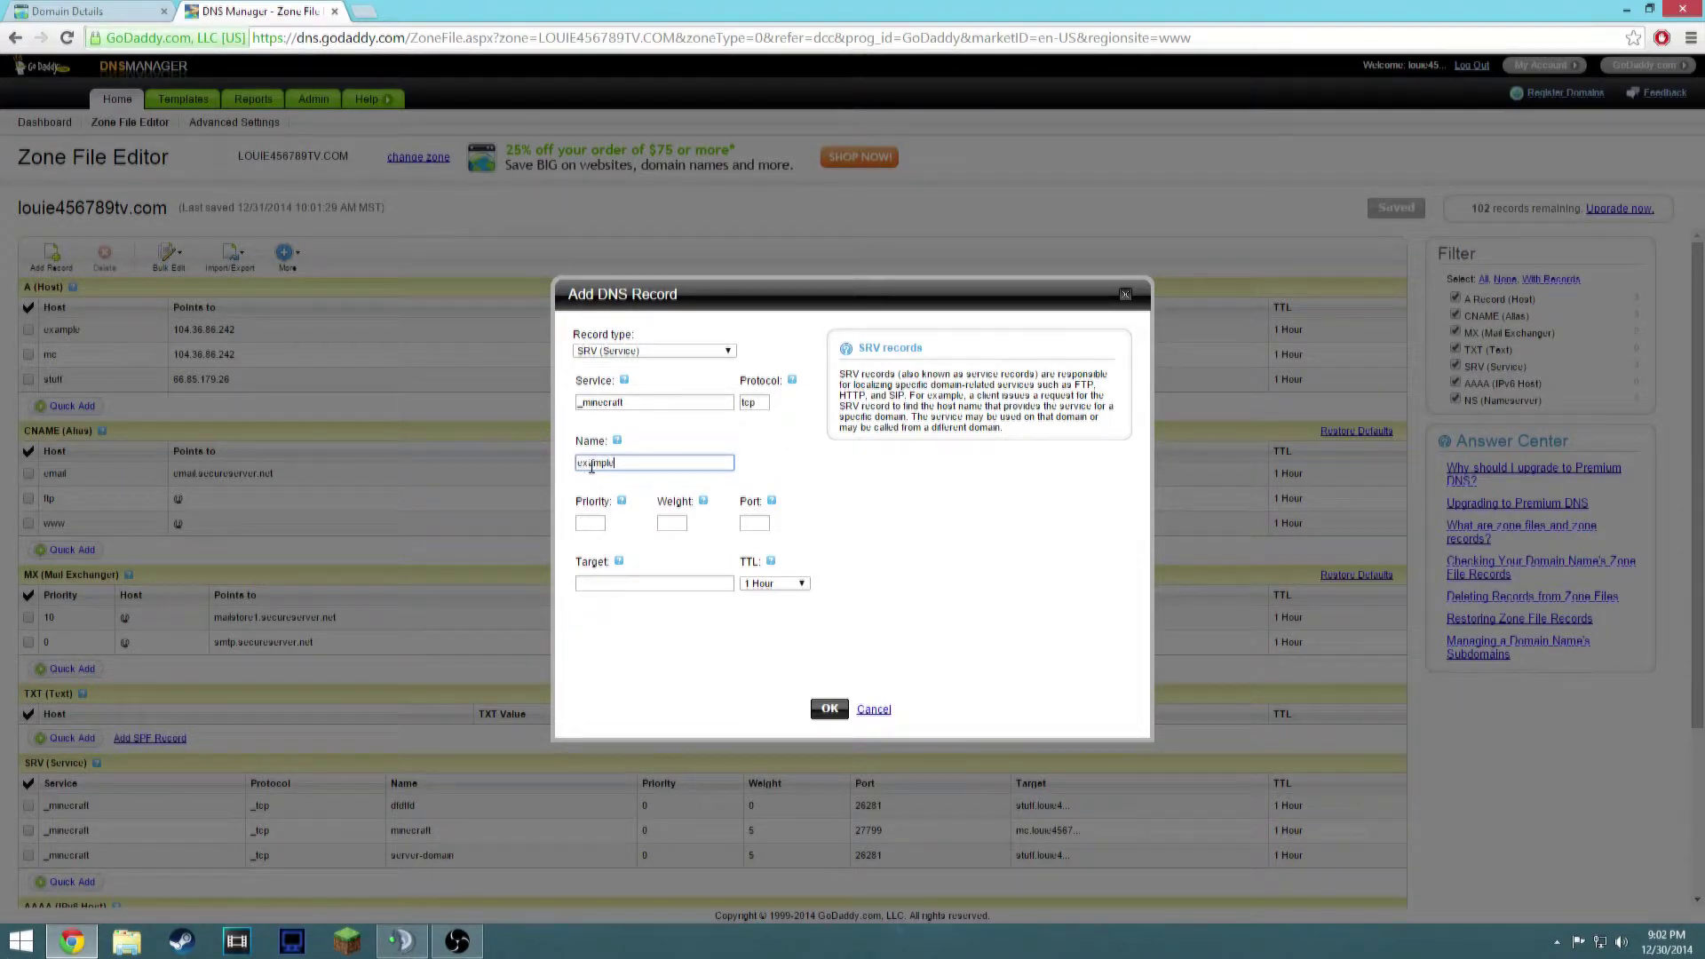
type("test")
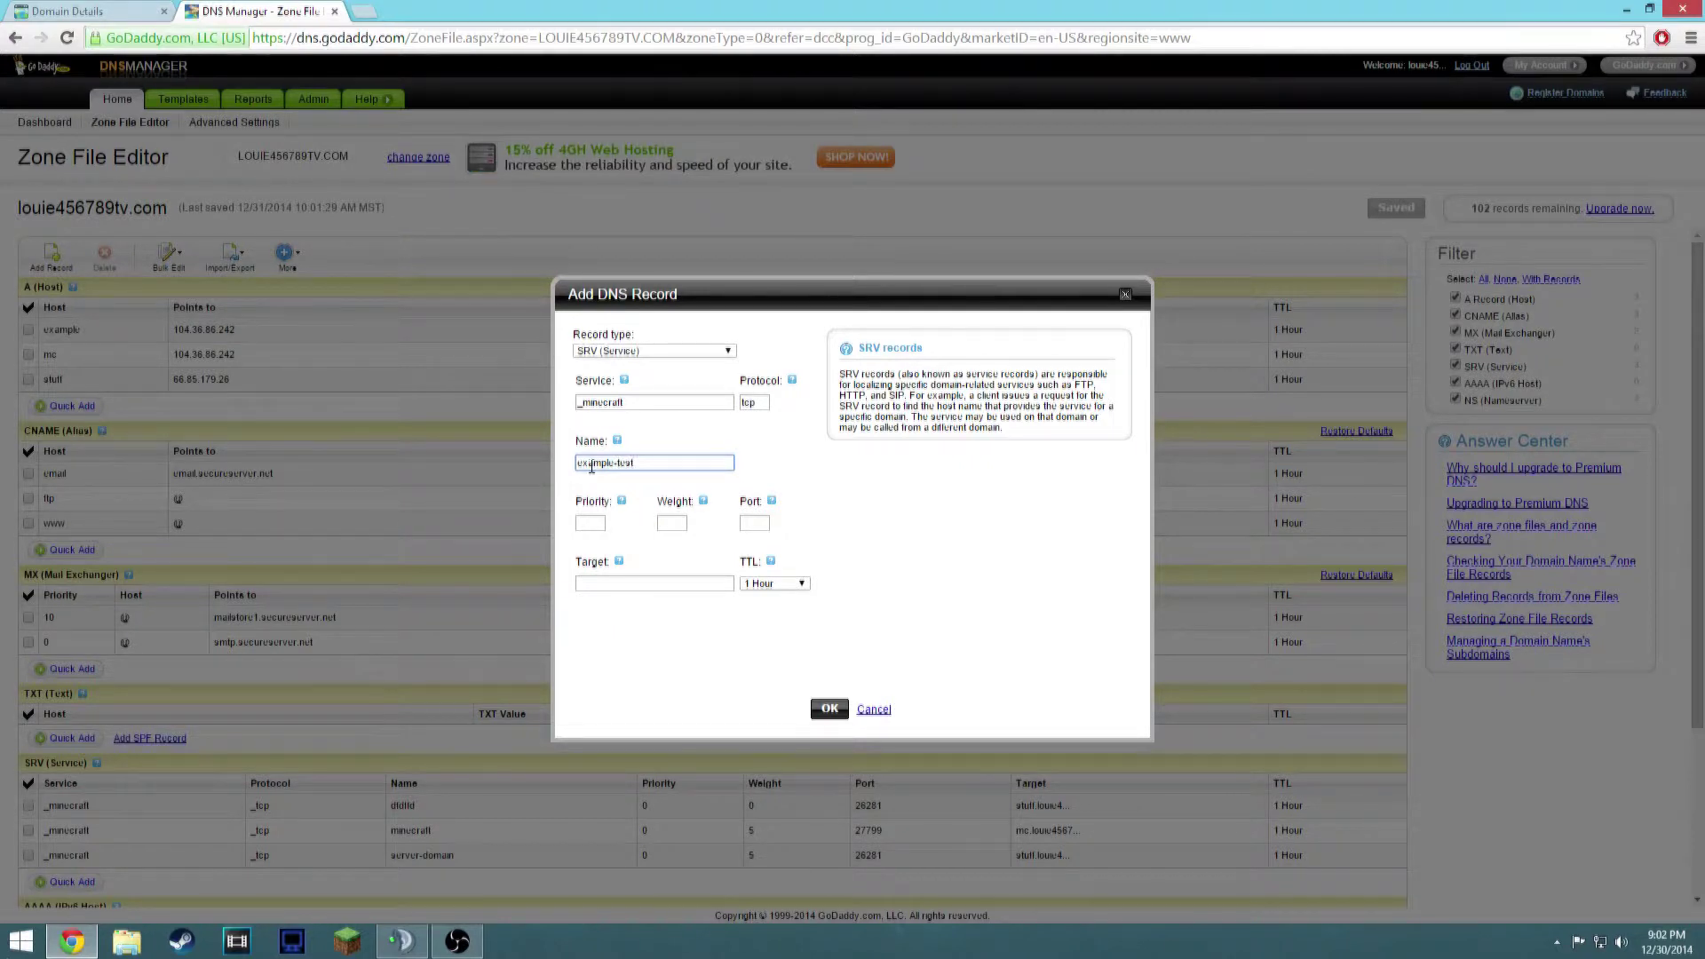
Set the SRV priority to 0, weight to 5 and port to 25565
left_click(589, 524)
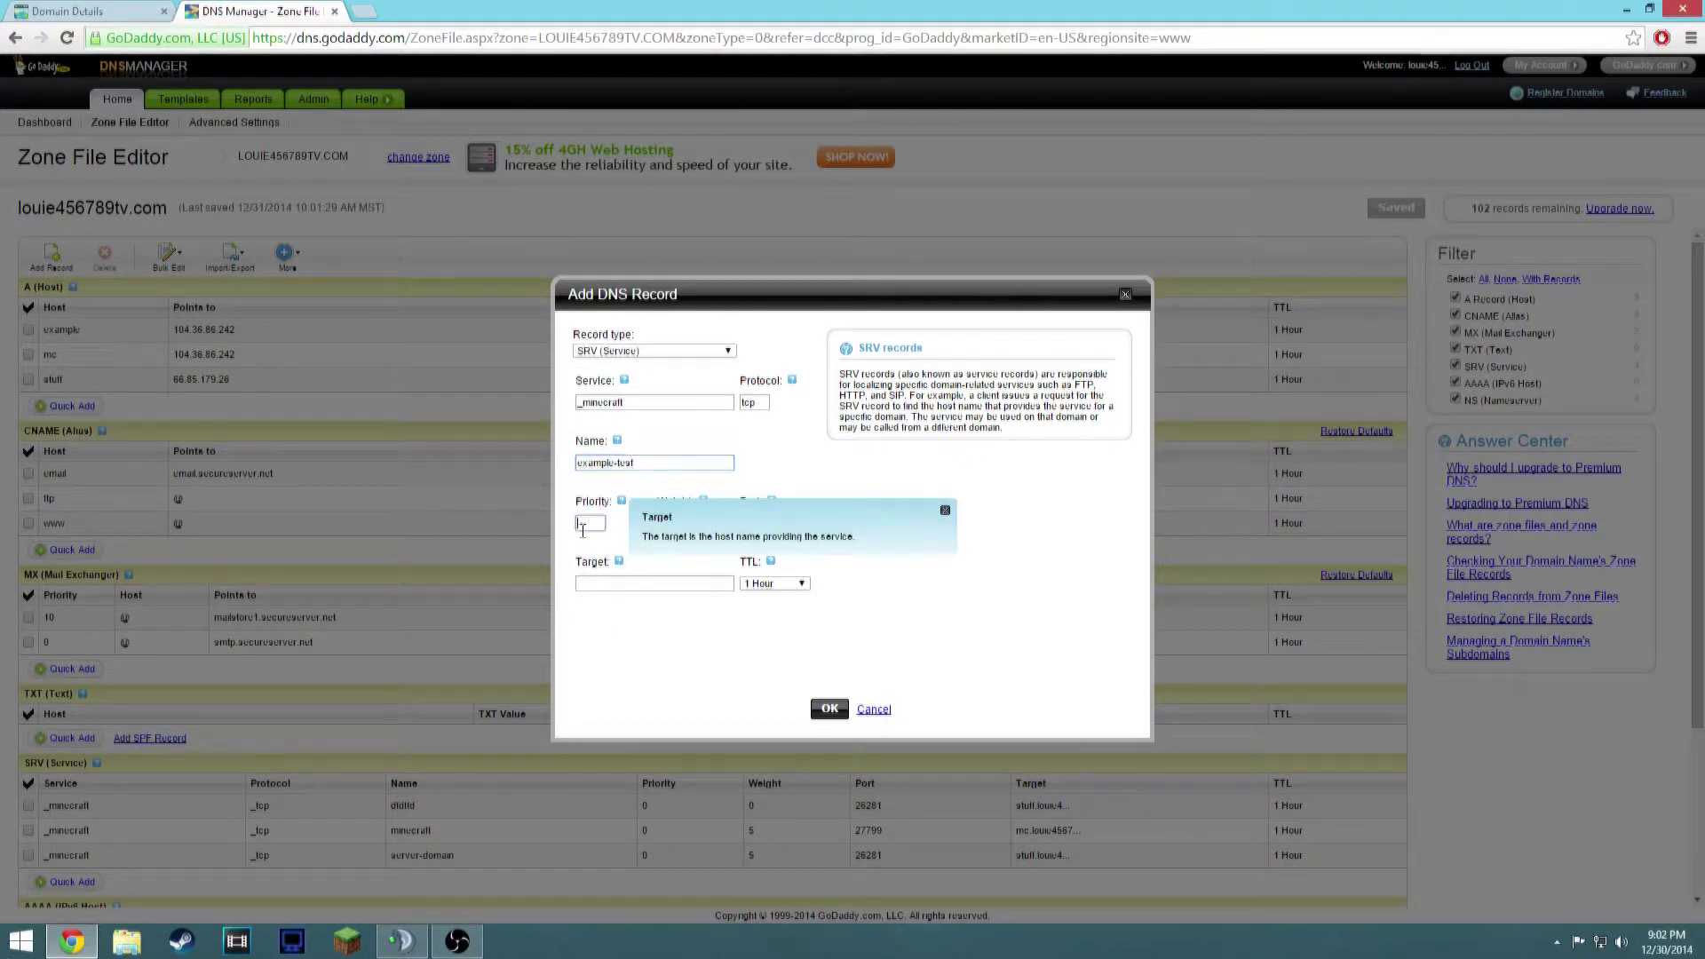
type("0")
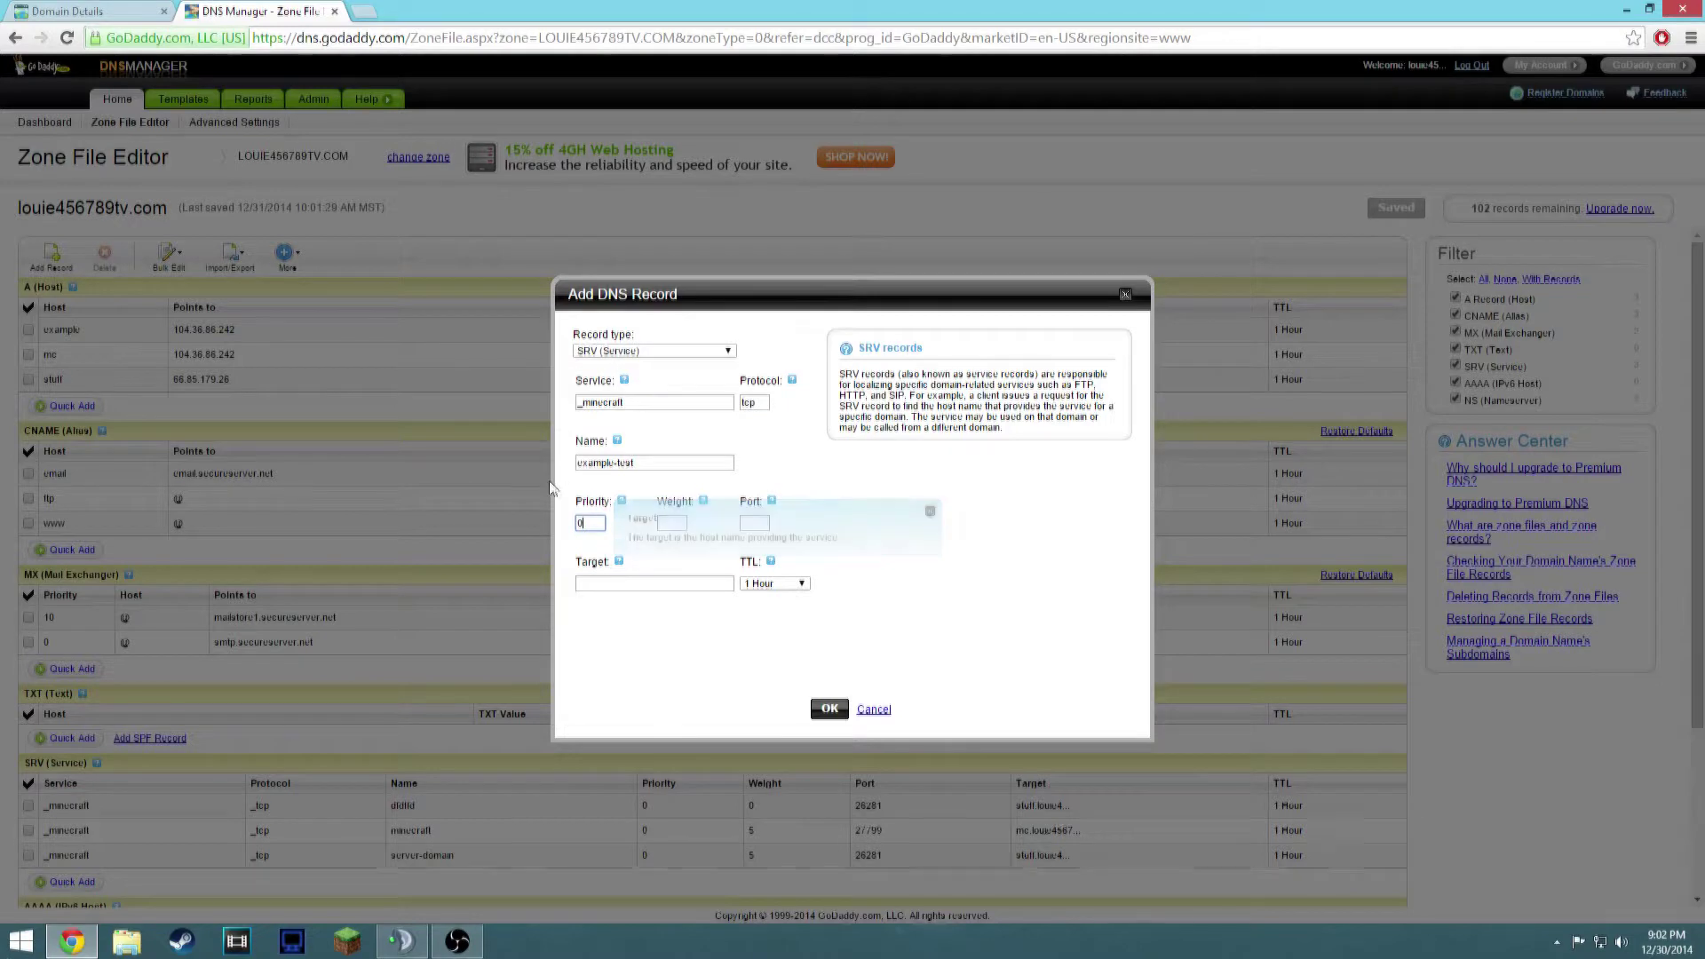
left_click(671, 524)
type("5")
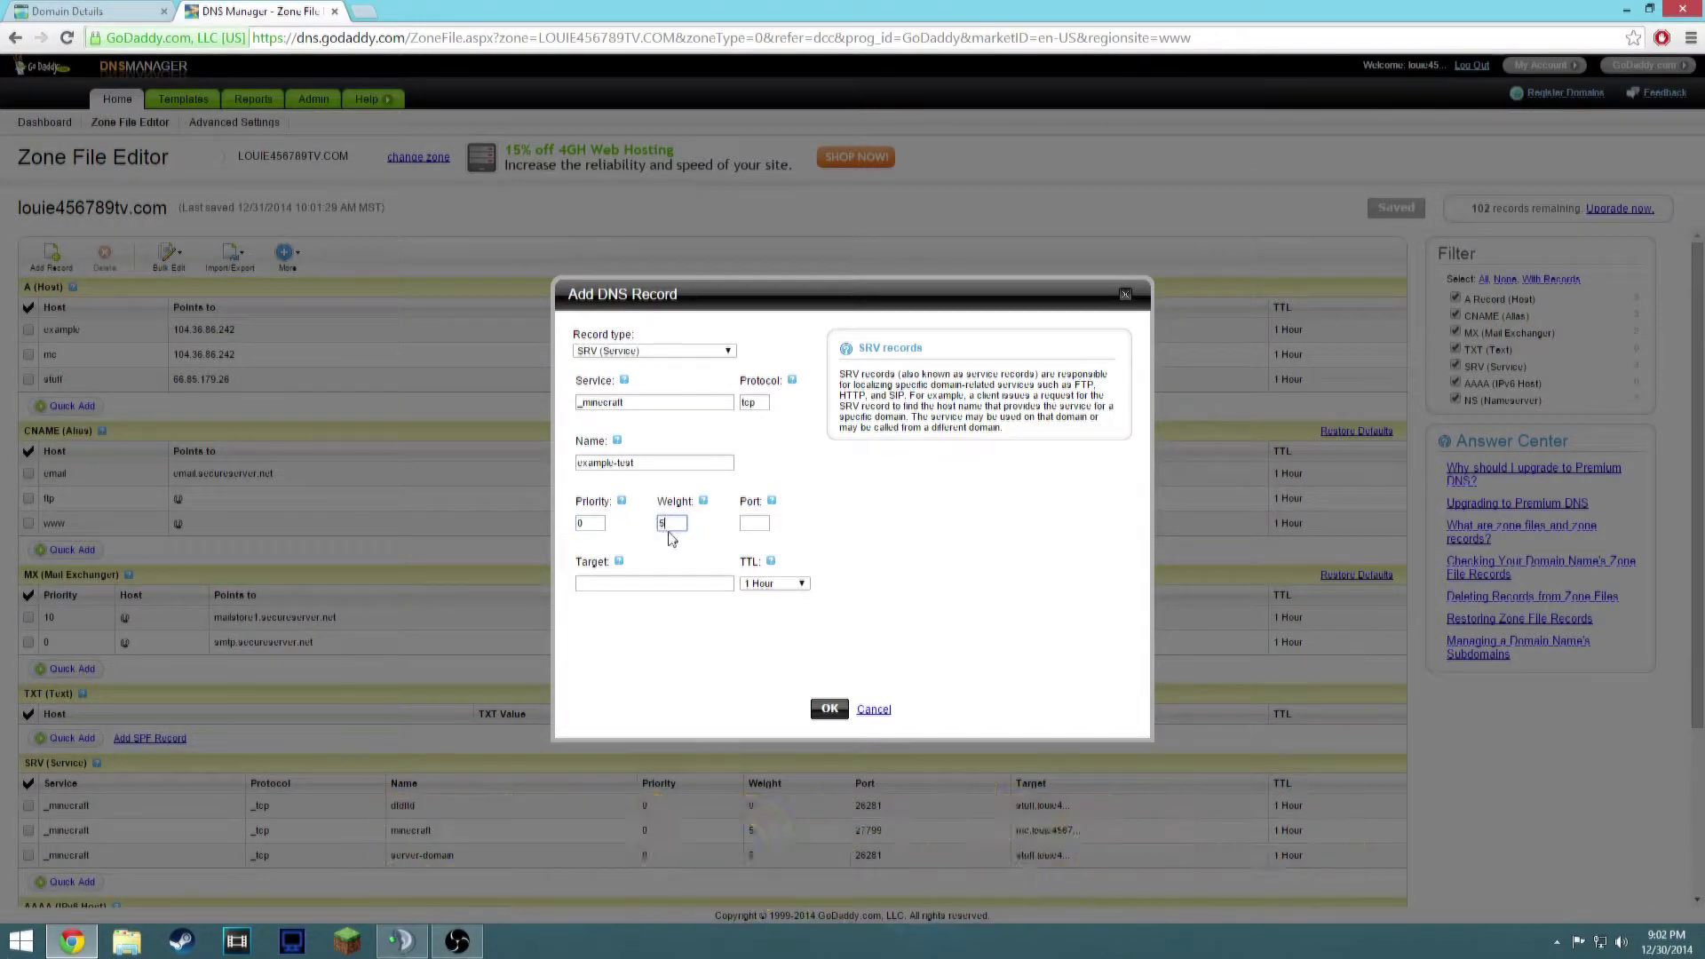
left_click(754, 524)
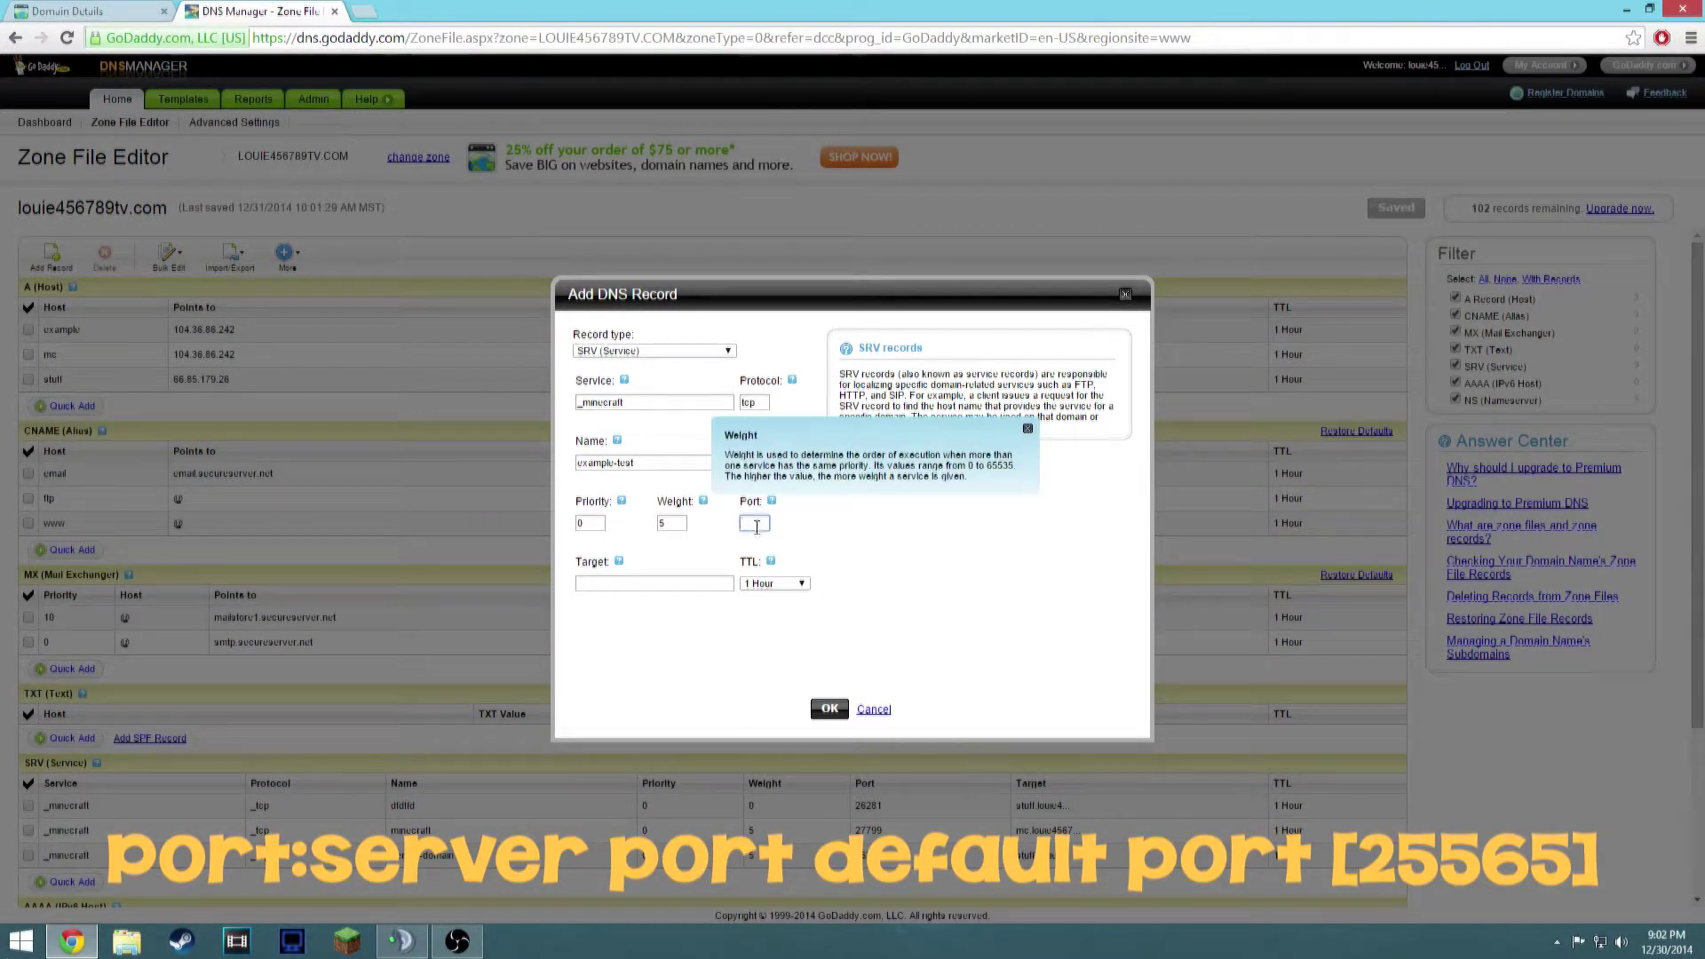
type("2")
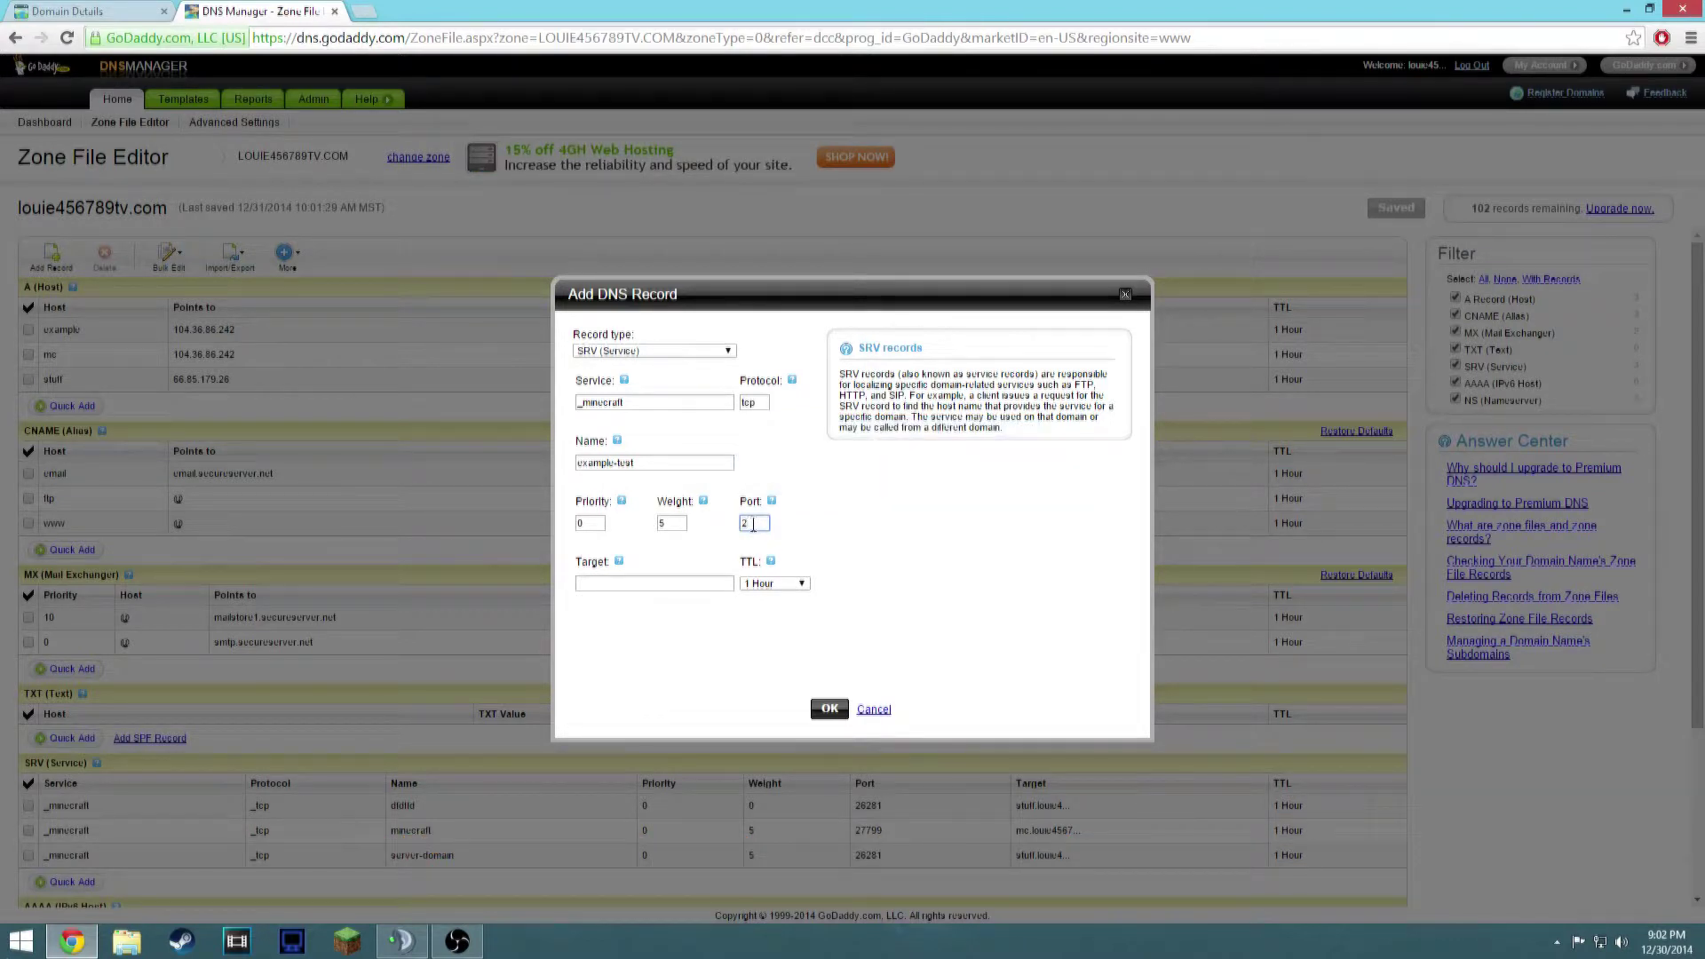
type("5565")
left_click(678, 585)
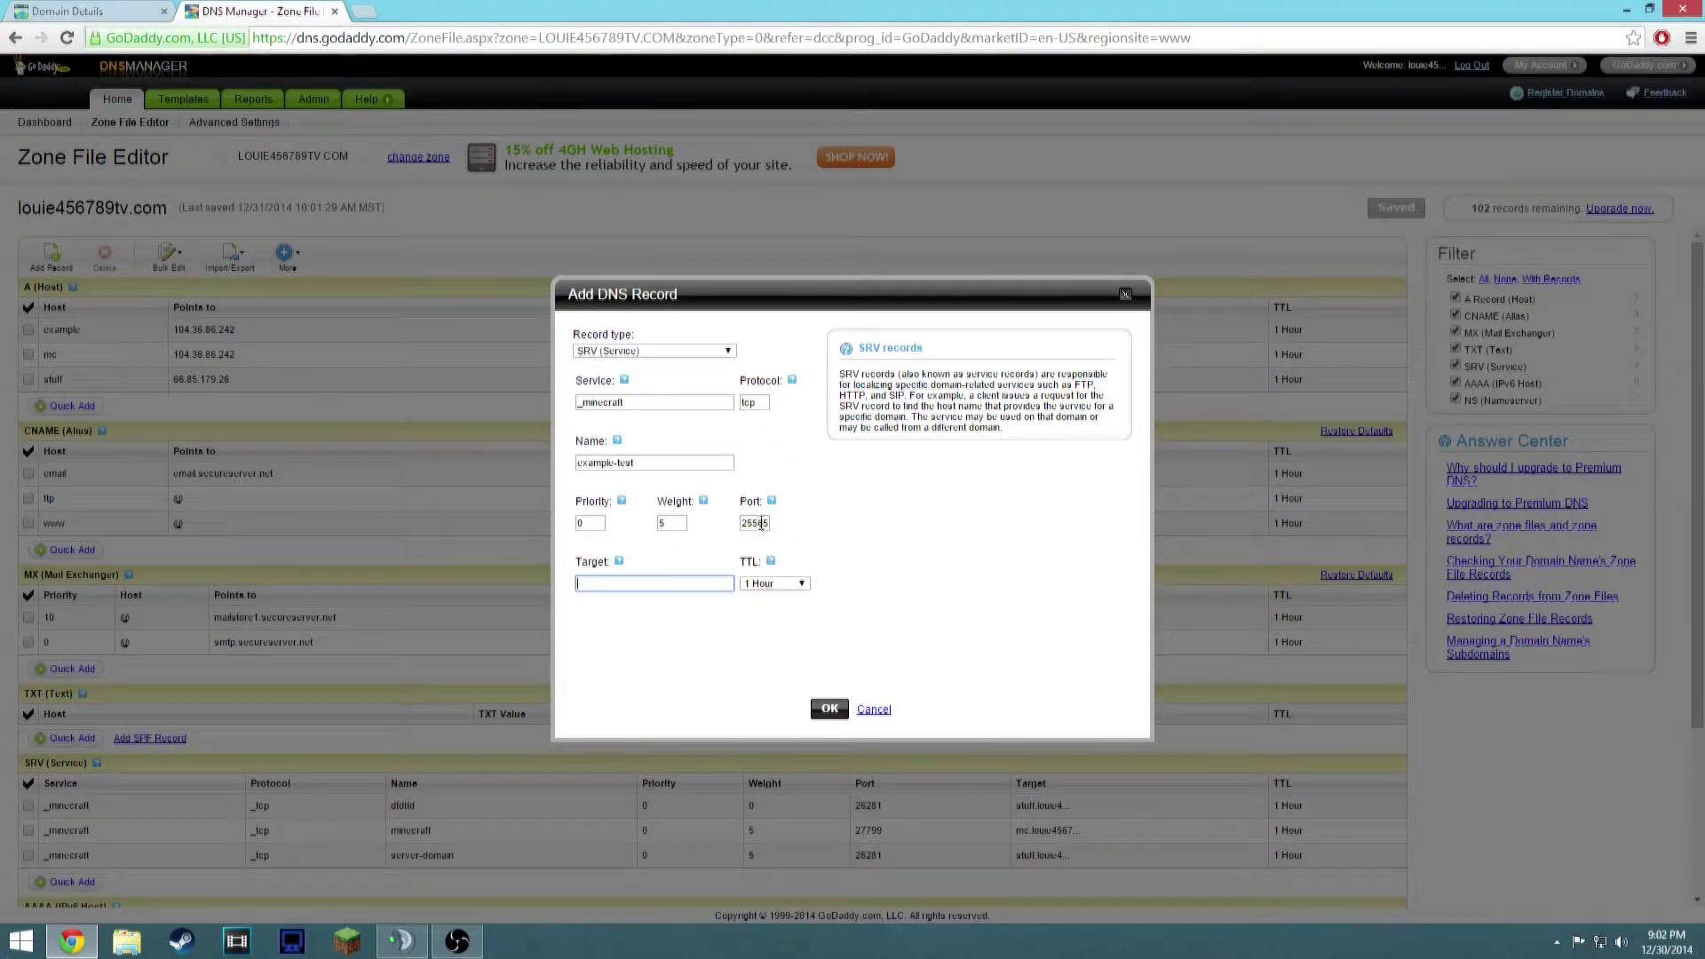
Clear and re-enter the port as 25565, then place the cursor in the Target field
double_click(769, 524)
key("BackSpace")
key("F11")
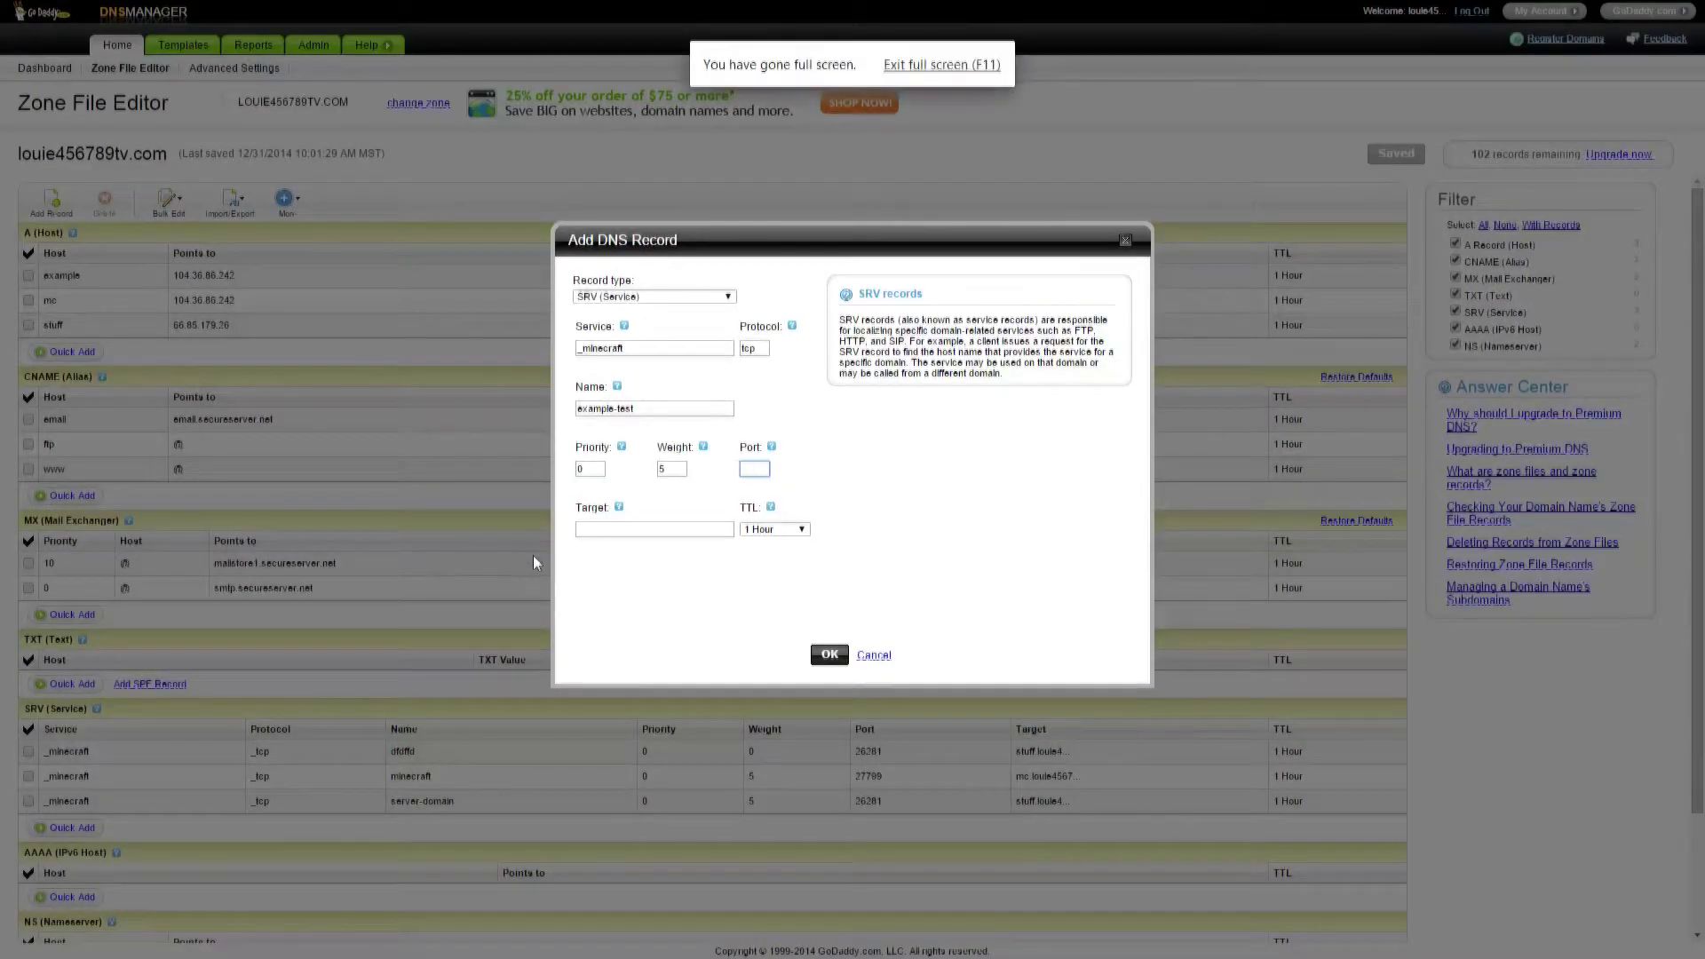
key("F11")
type("2")
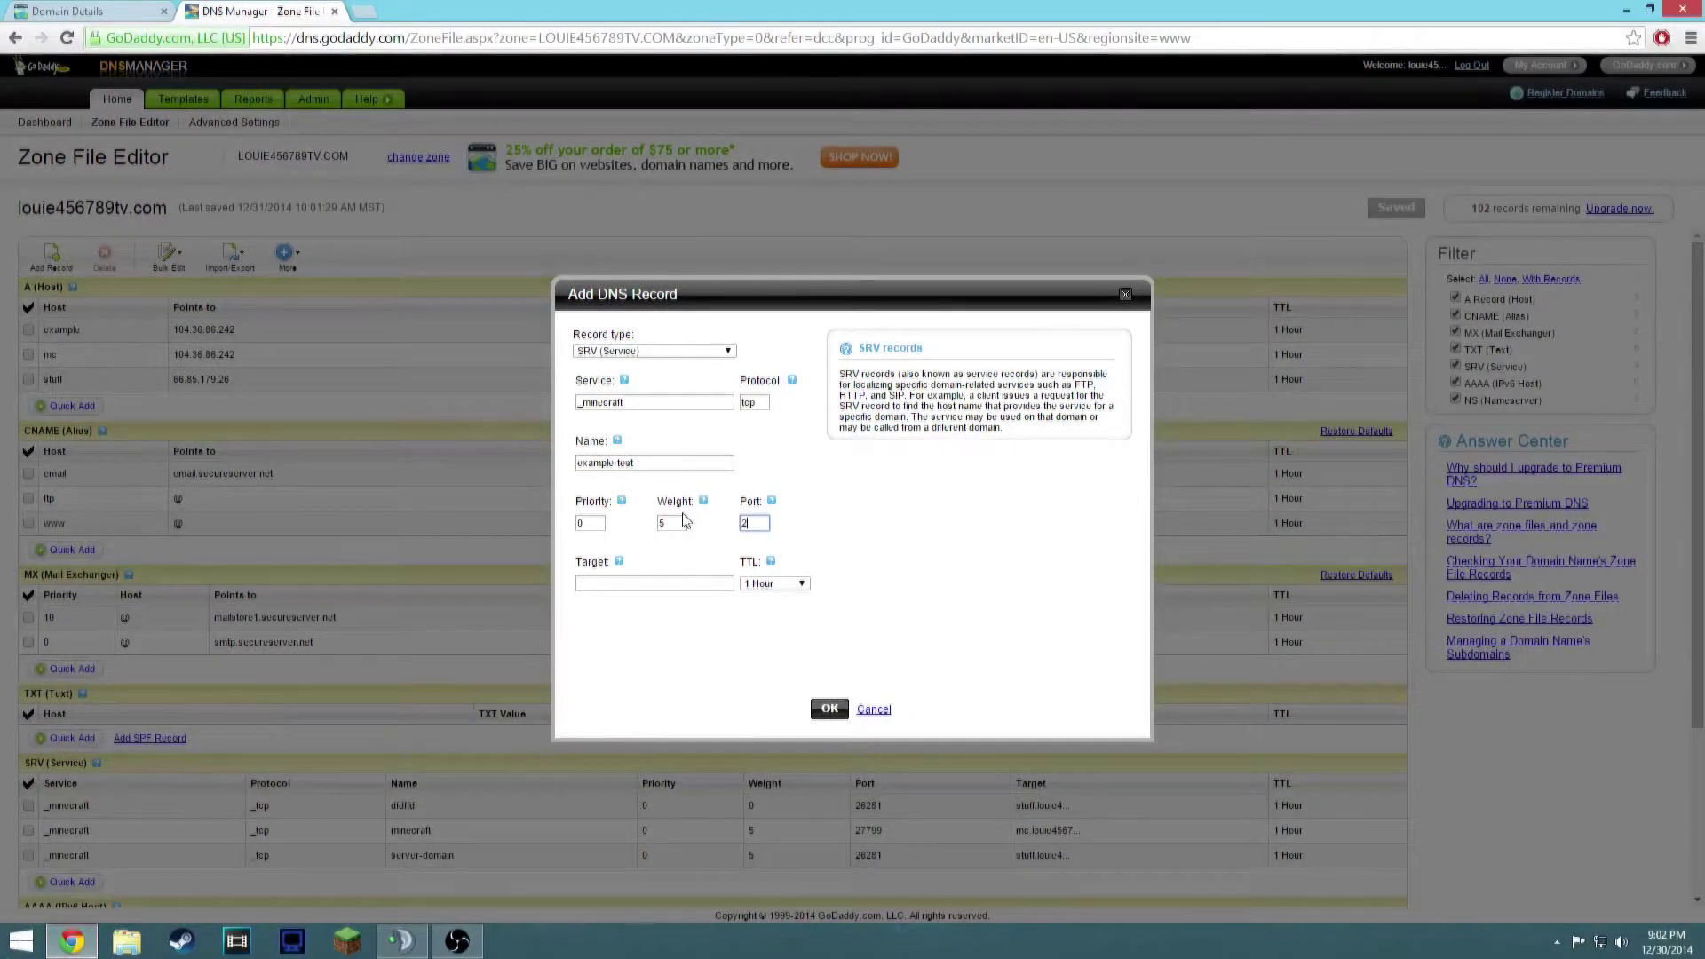
type("5565")
left_click(633, 582)
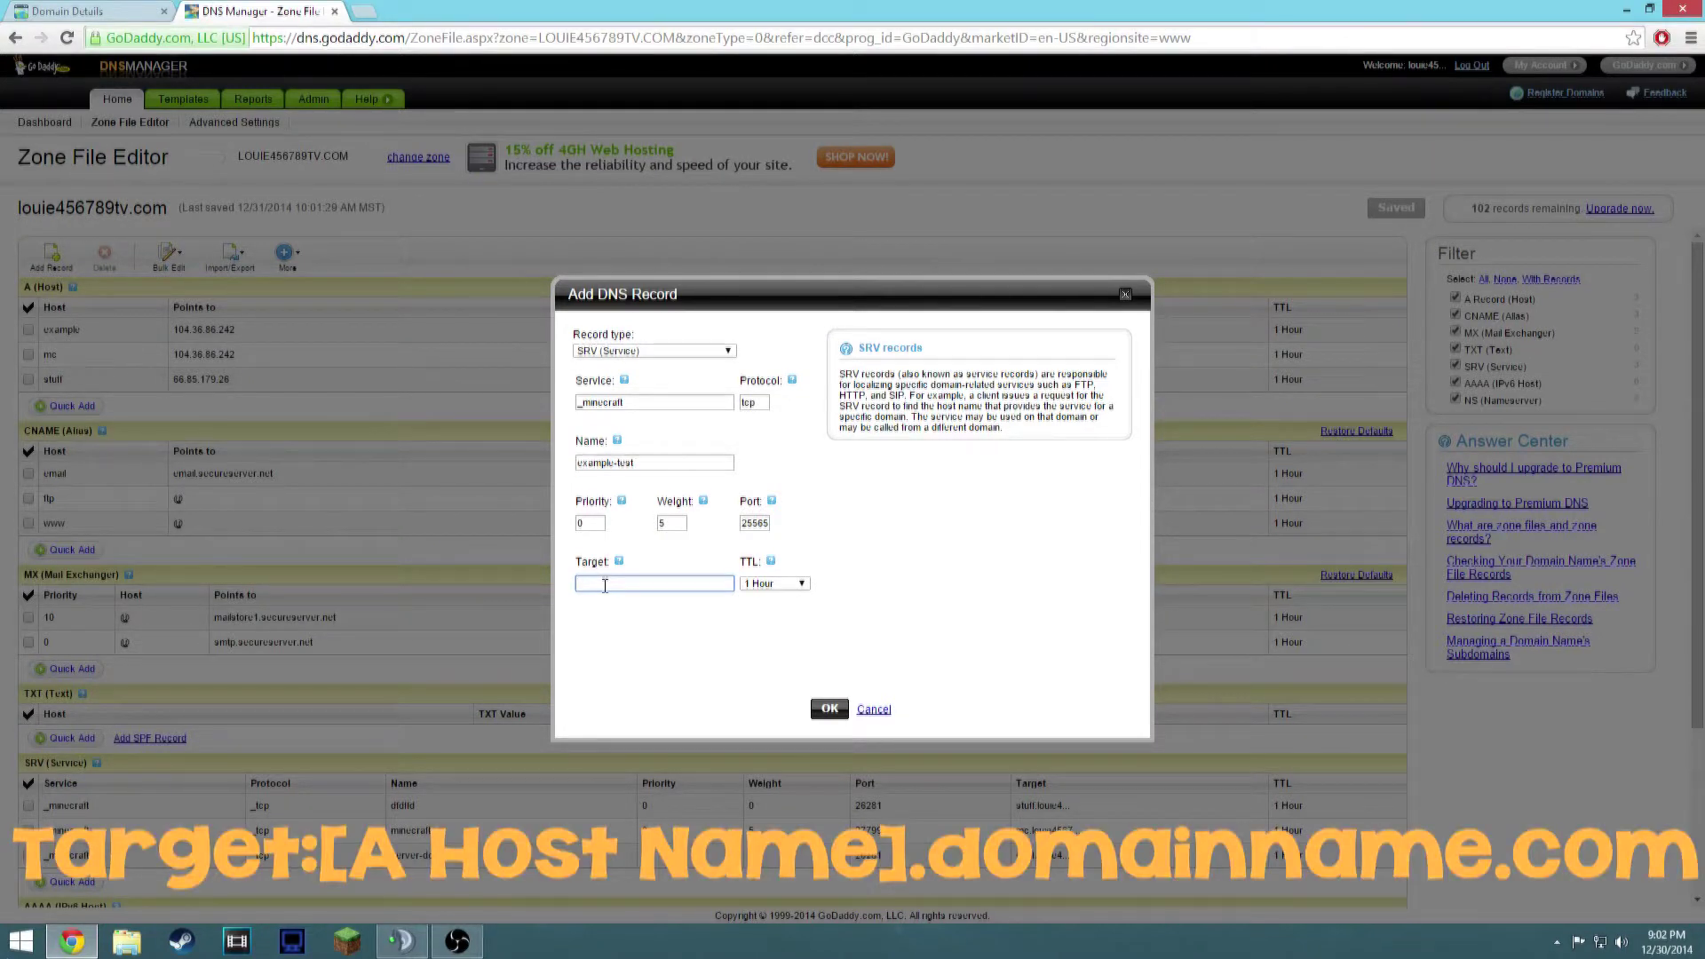
mouse_move(768, 546)
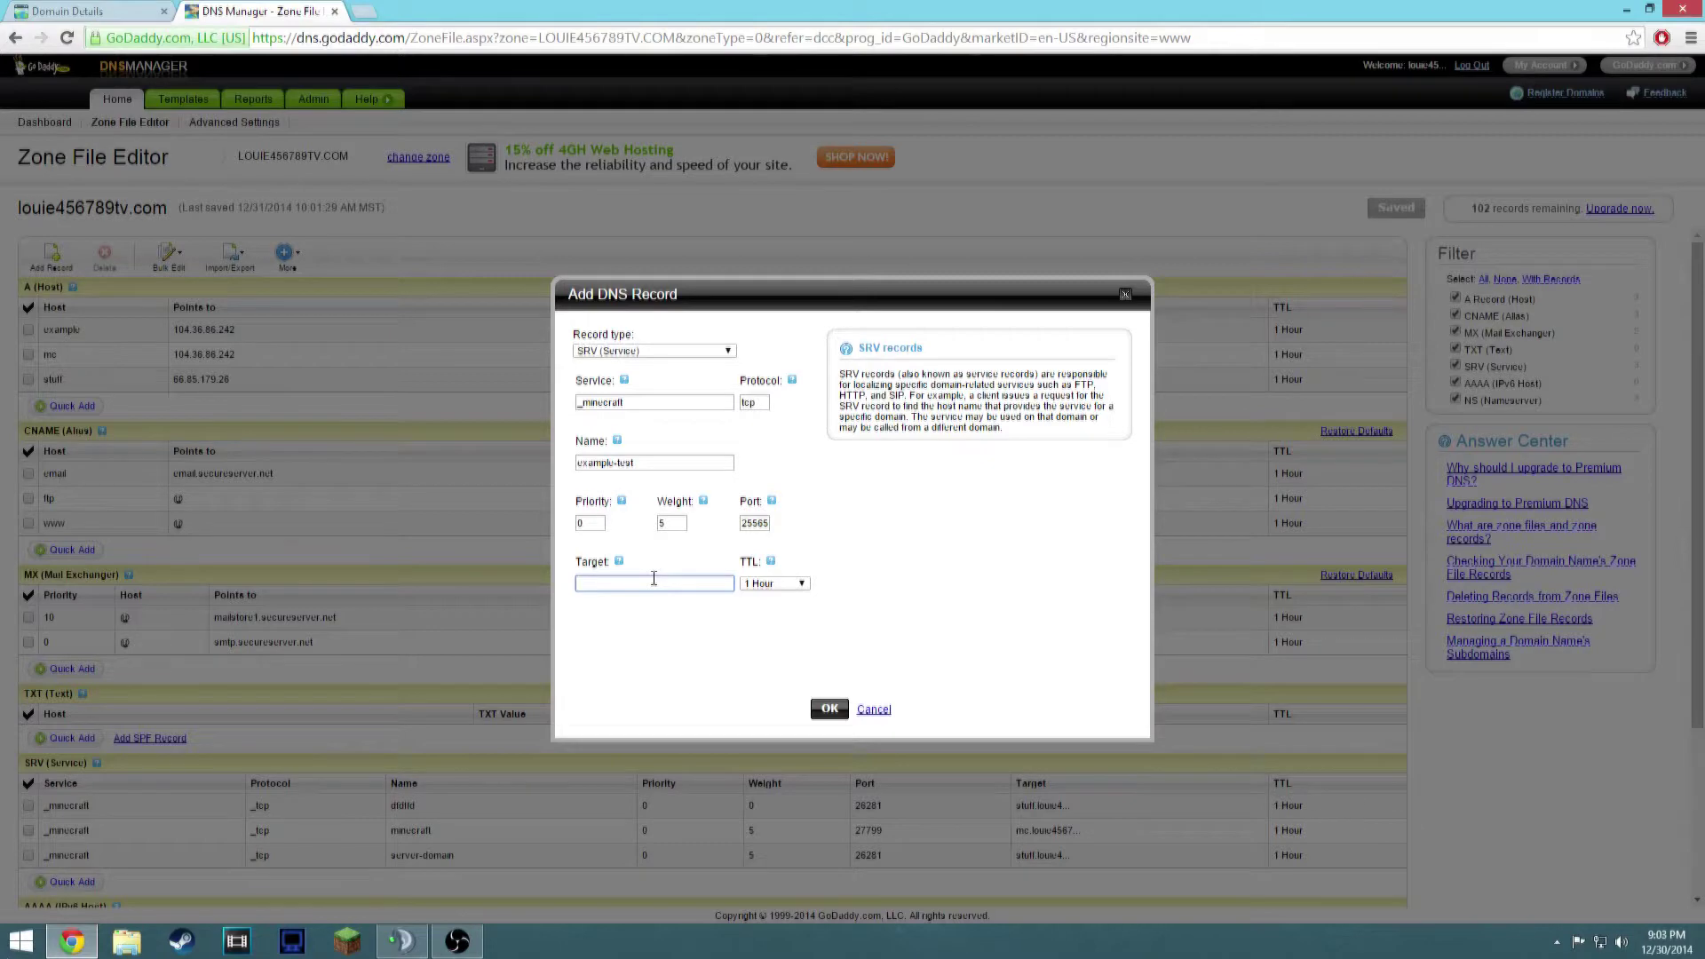
left_click_drag(765, 311, 1046, 293)
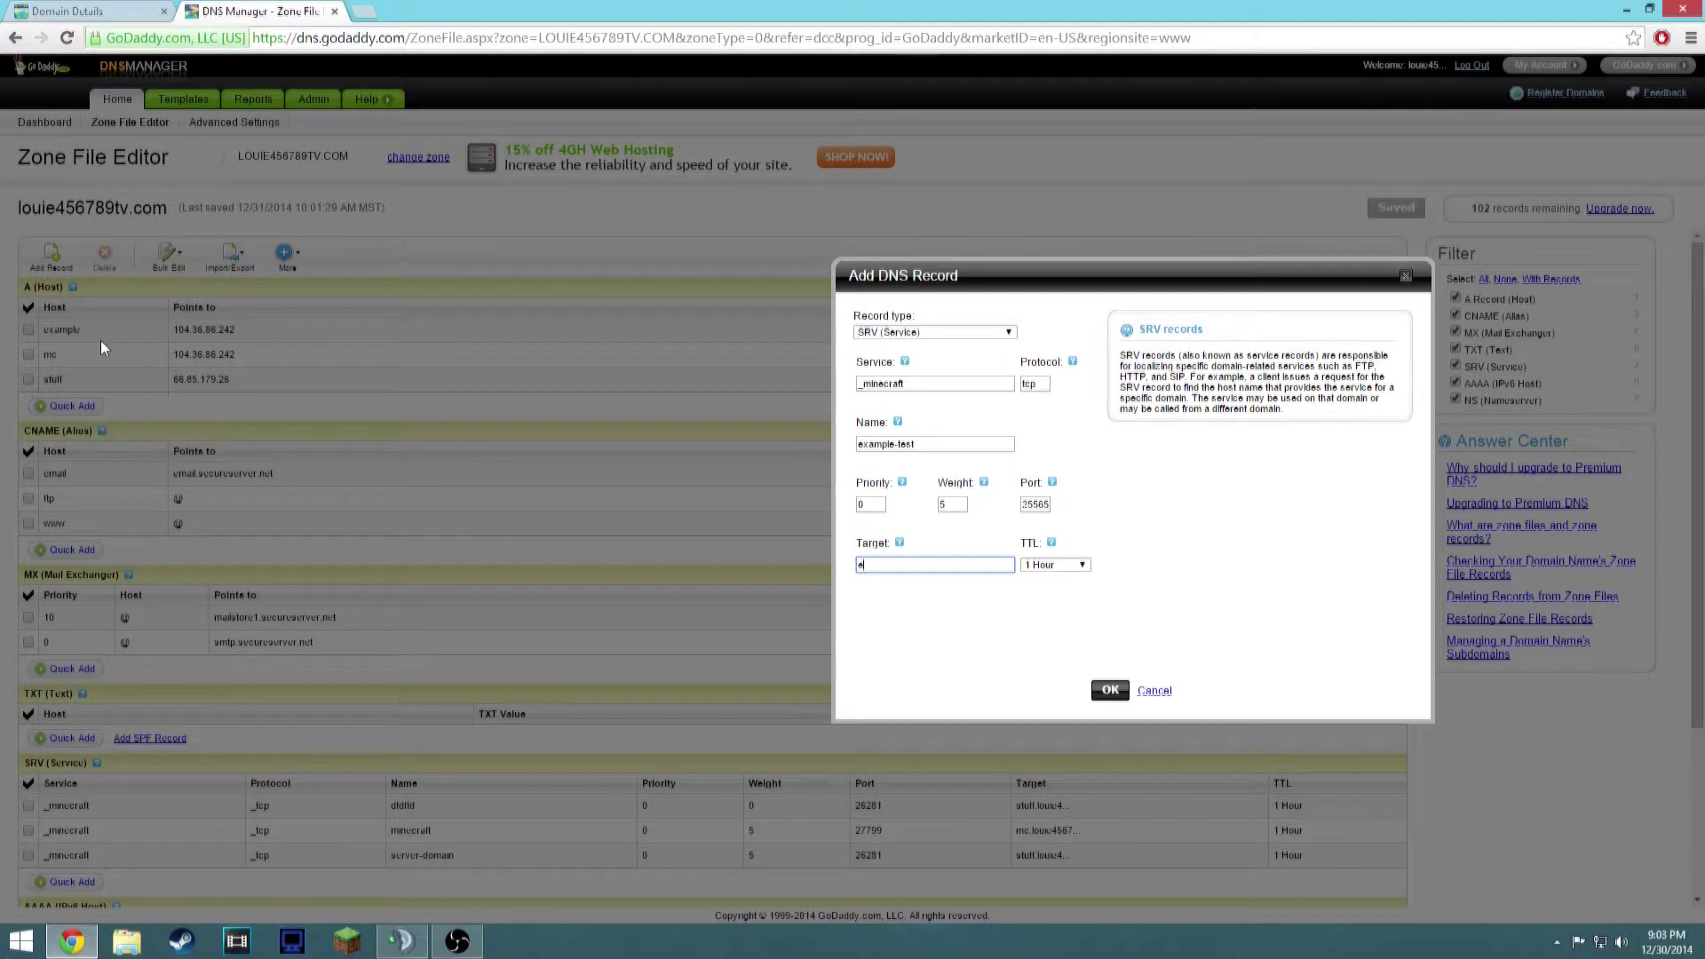
type("xample")
Point the example-test SRV record (port 25565) at the domain's example host and add it to the zone
key("ctrl+a")
key("BackSpace")
type("exam")
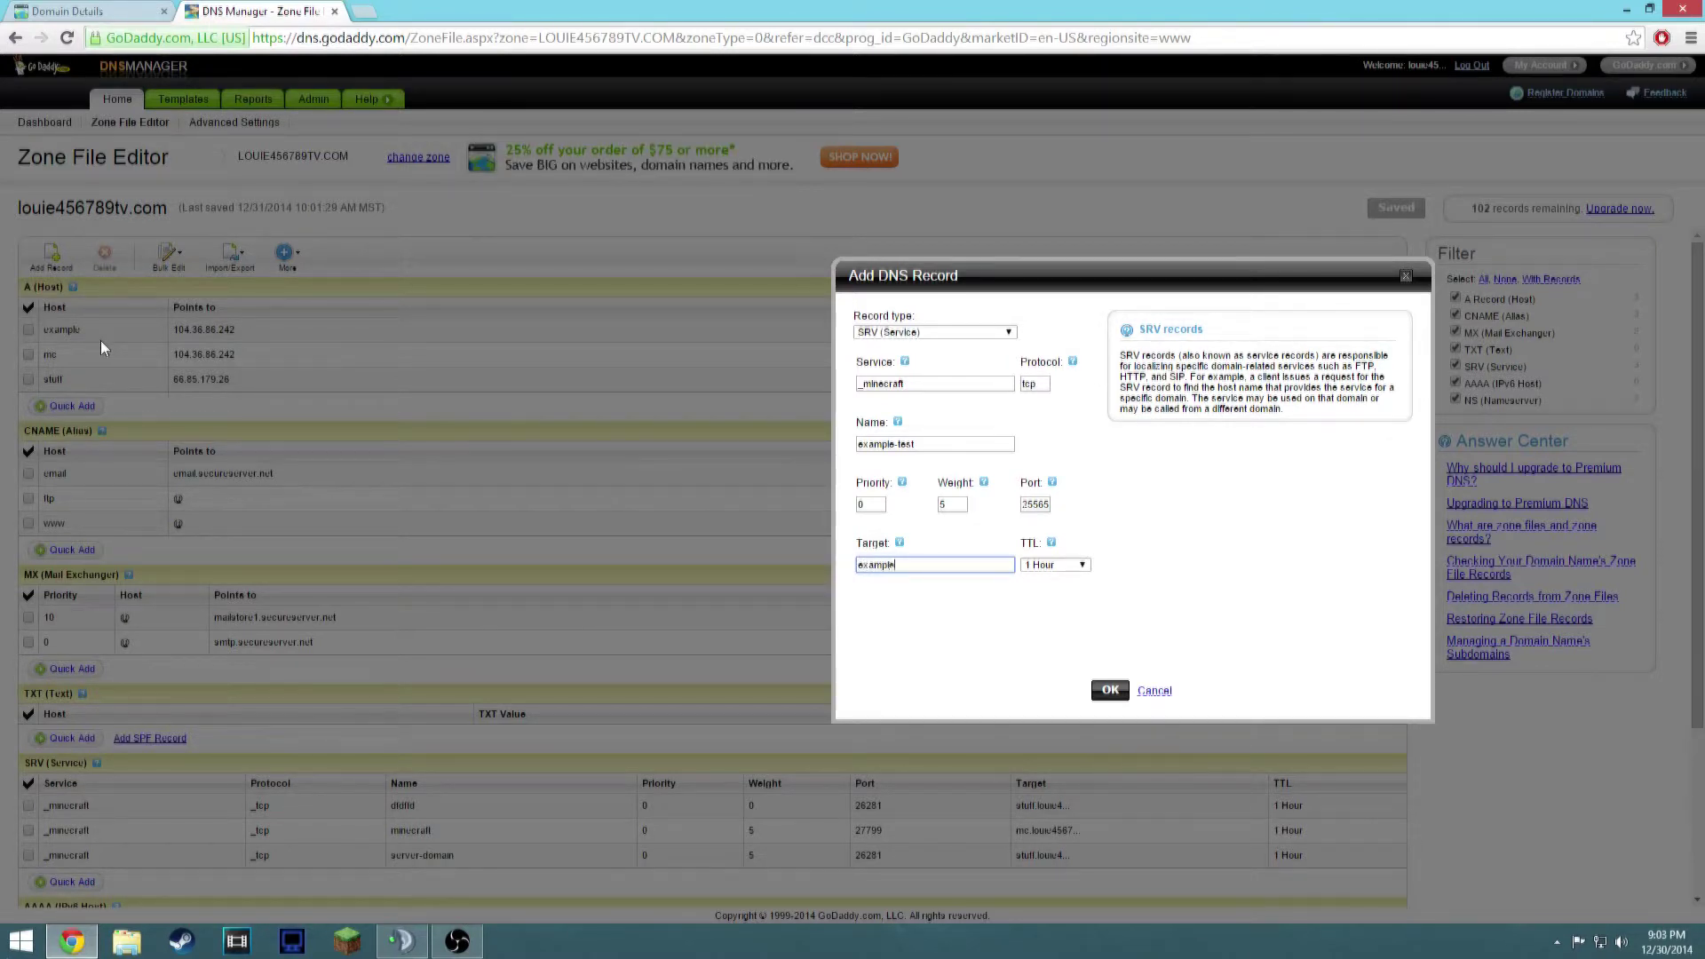
type("ple.louie456789tv.com")
left_click_drag(895, 562, 663, 539)
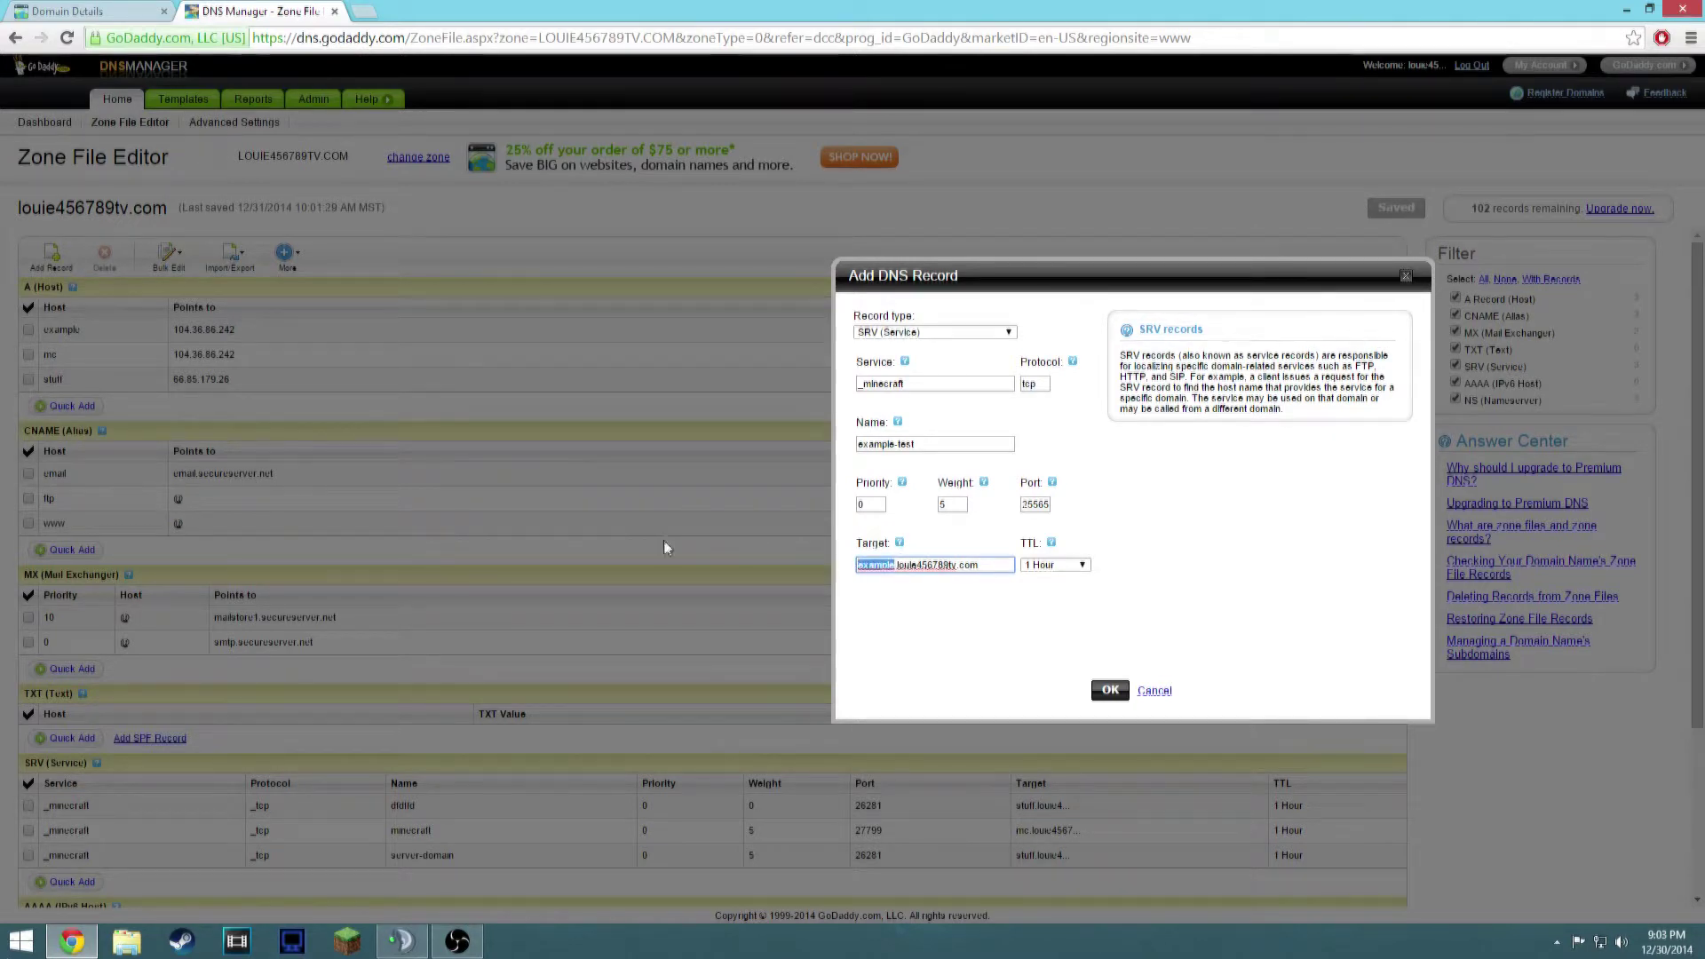
type("mc")
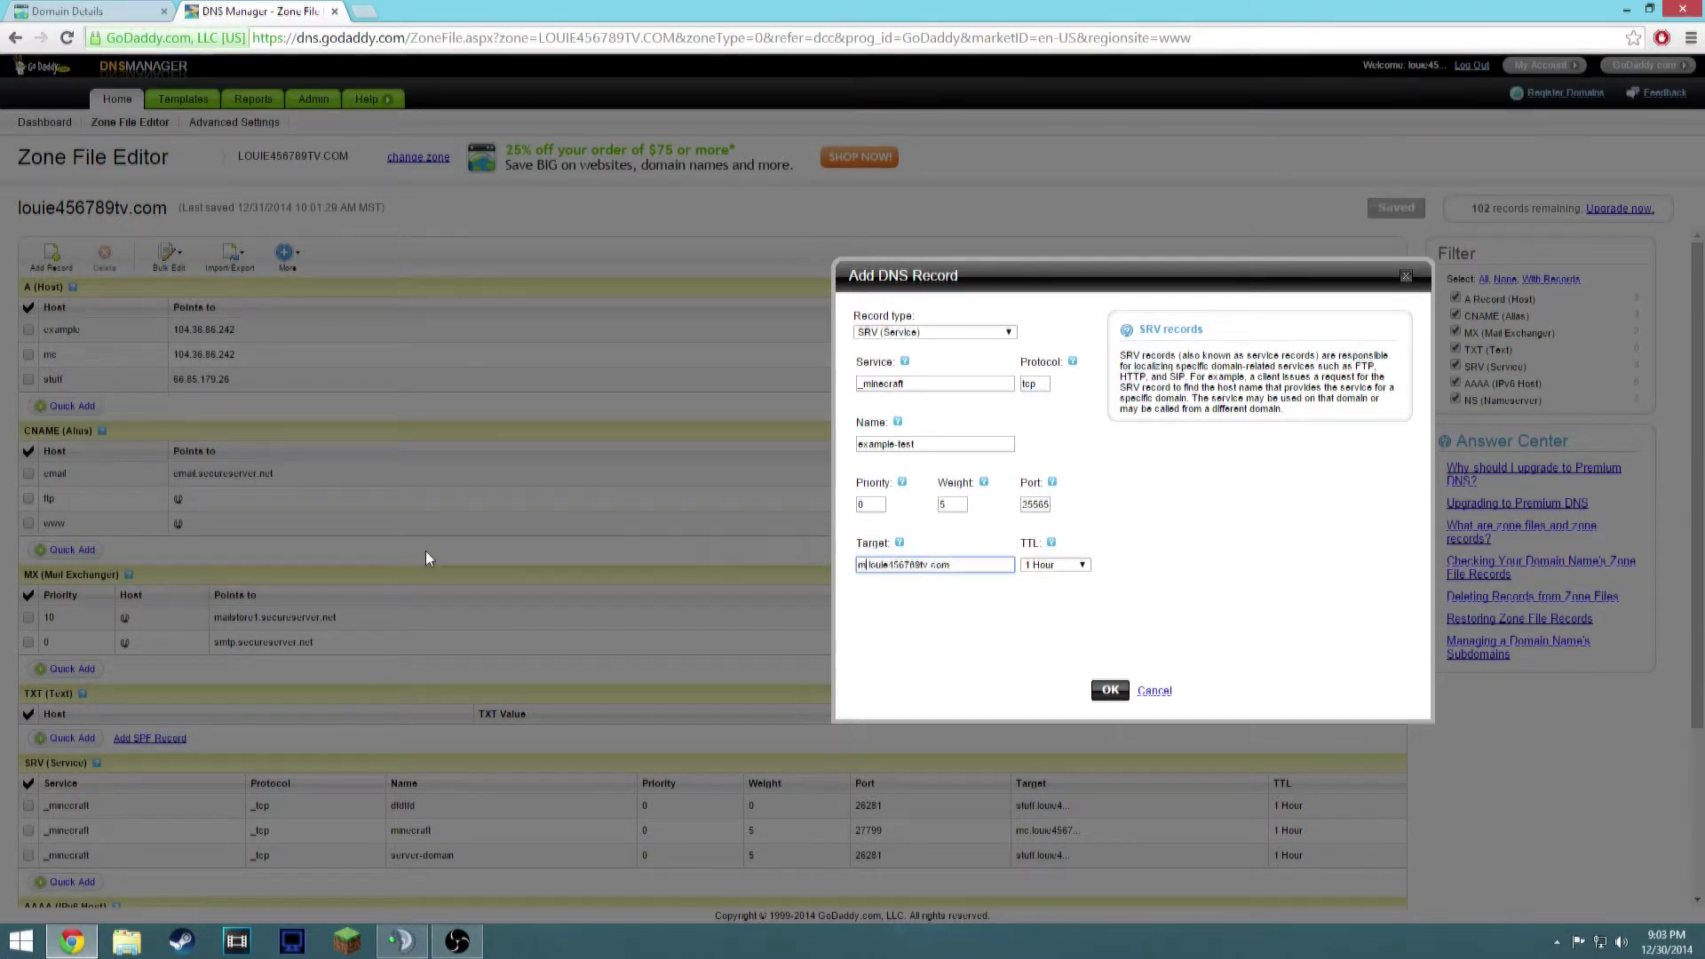
key("BackSpace")
key("BackSpace")
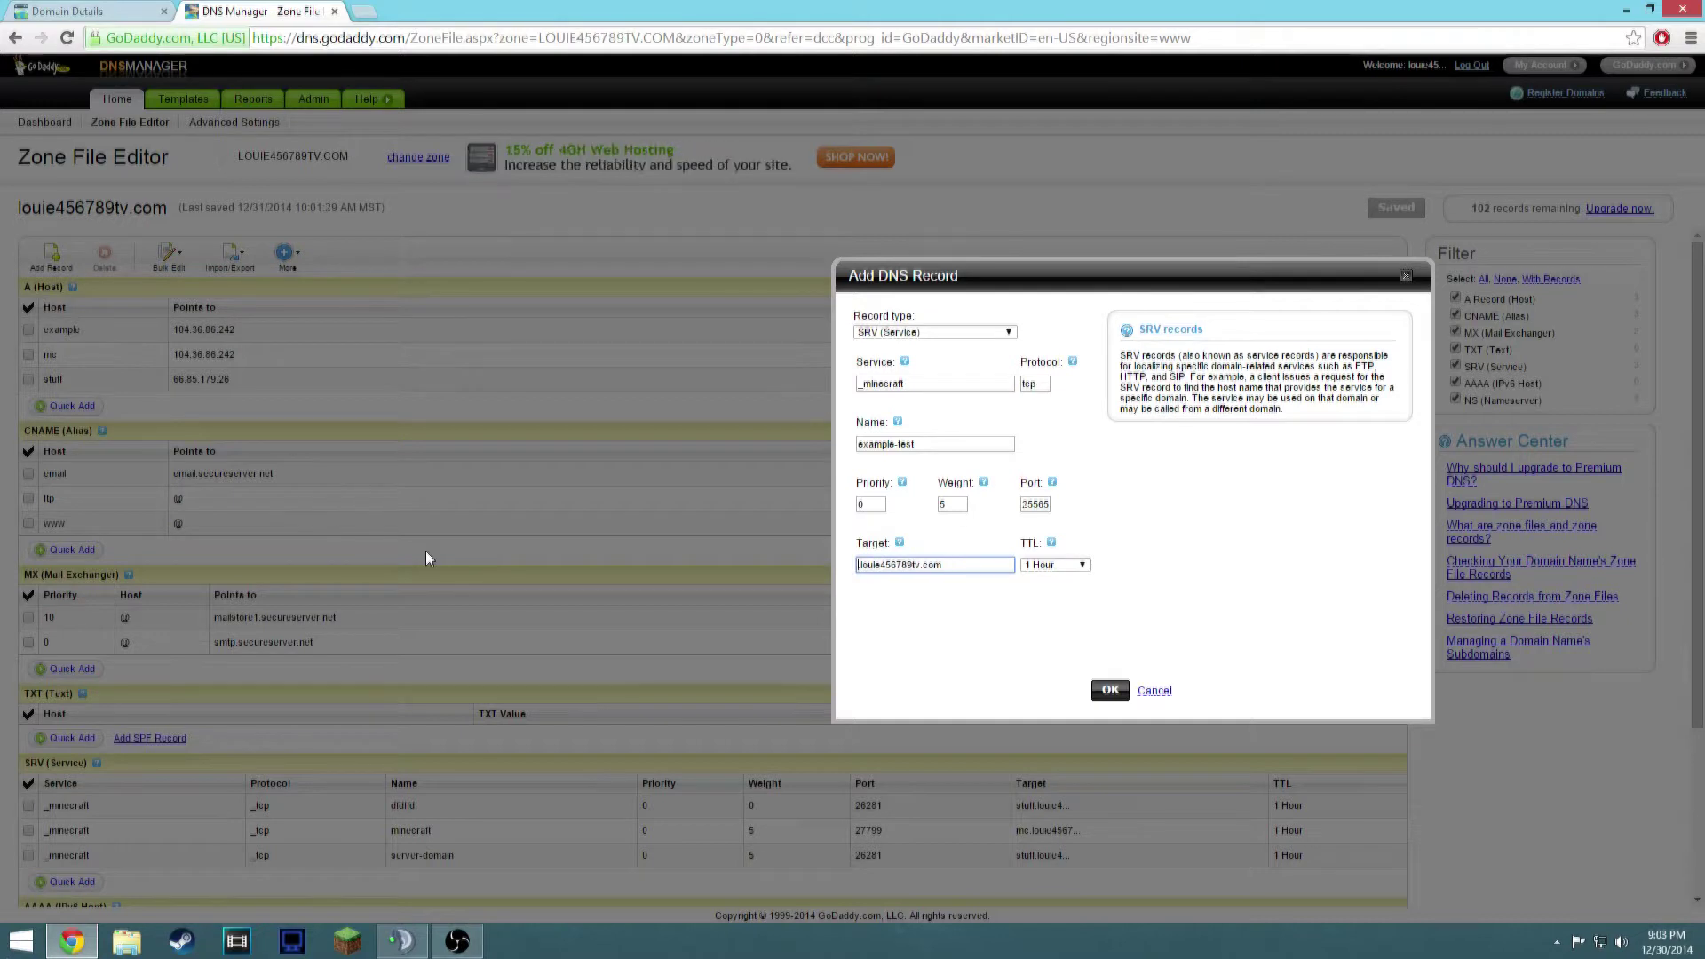
type("example.")
left_click(1100, 693)
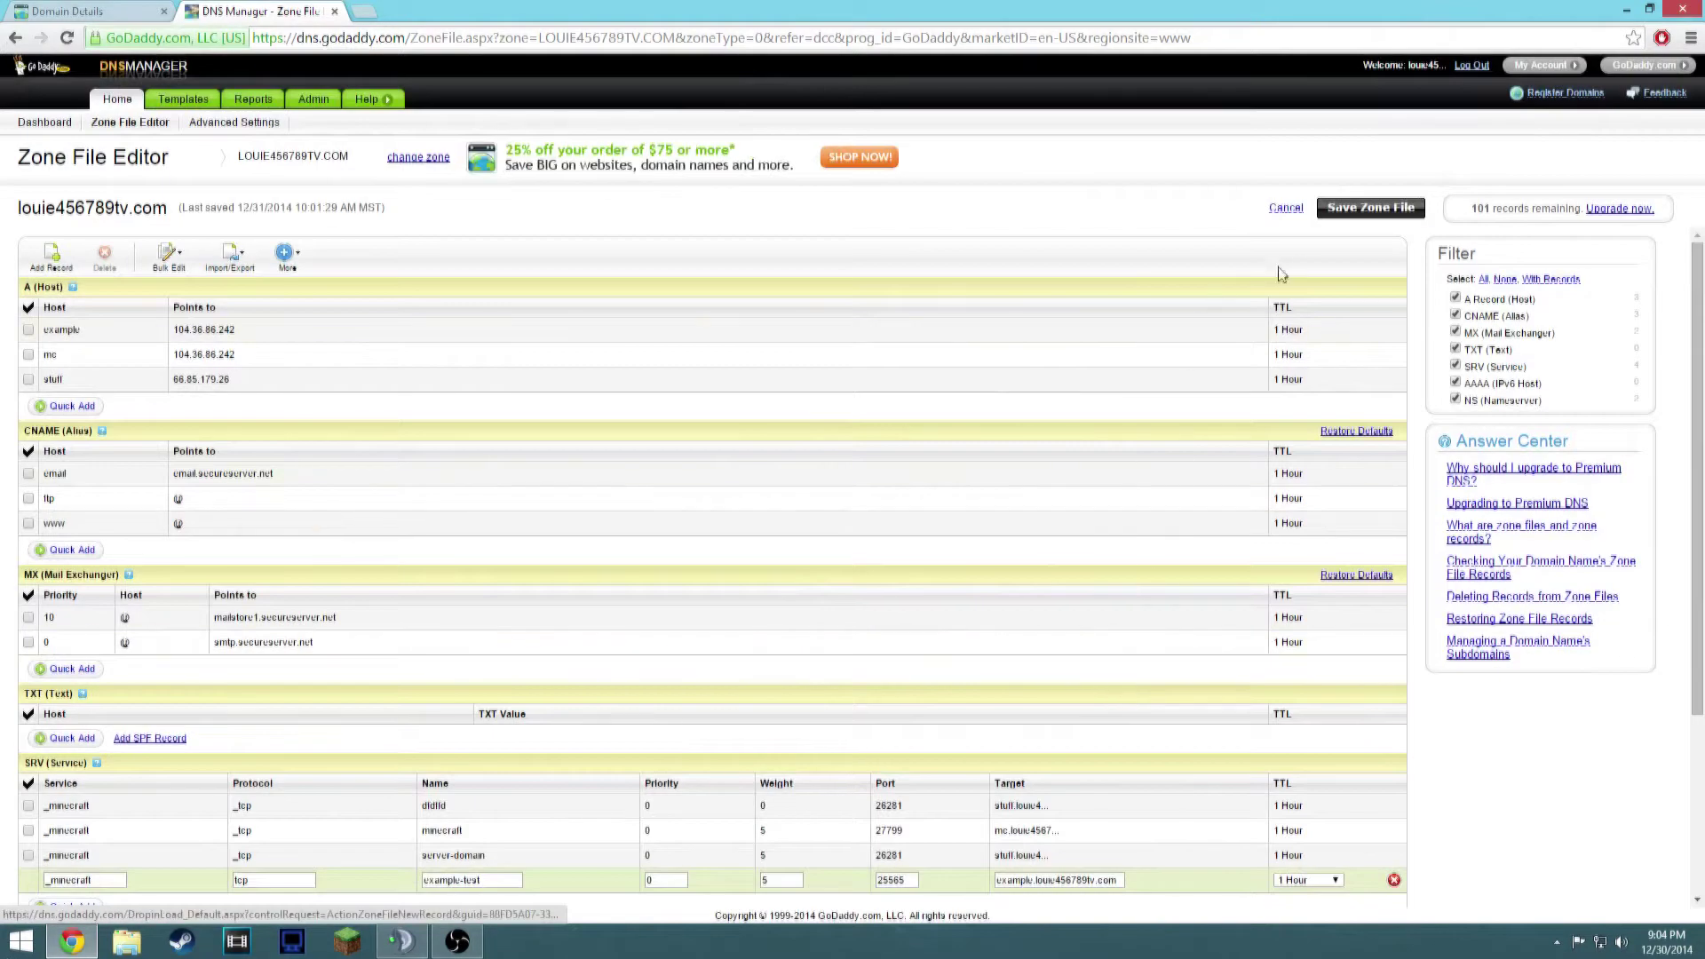
Save the zone file with the new example-test SRV record, then start the Minecraft Launcher
left_click(1346, 224)
left_click(828, 517)
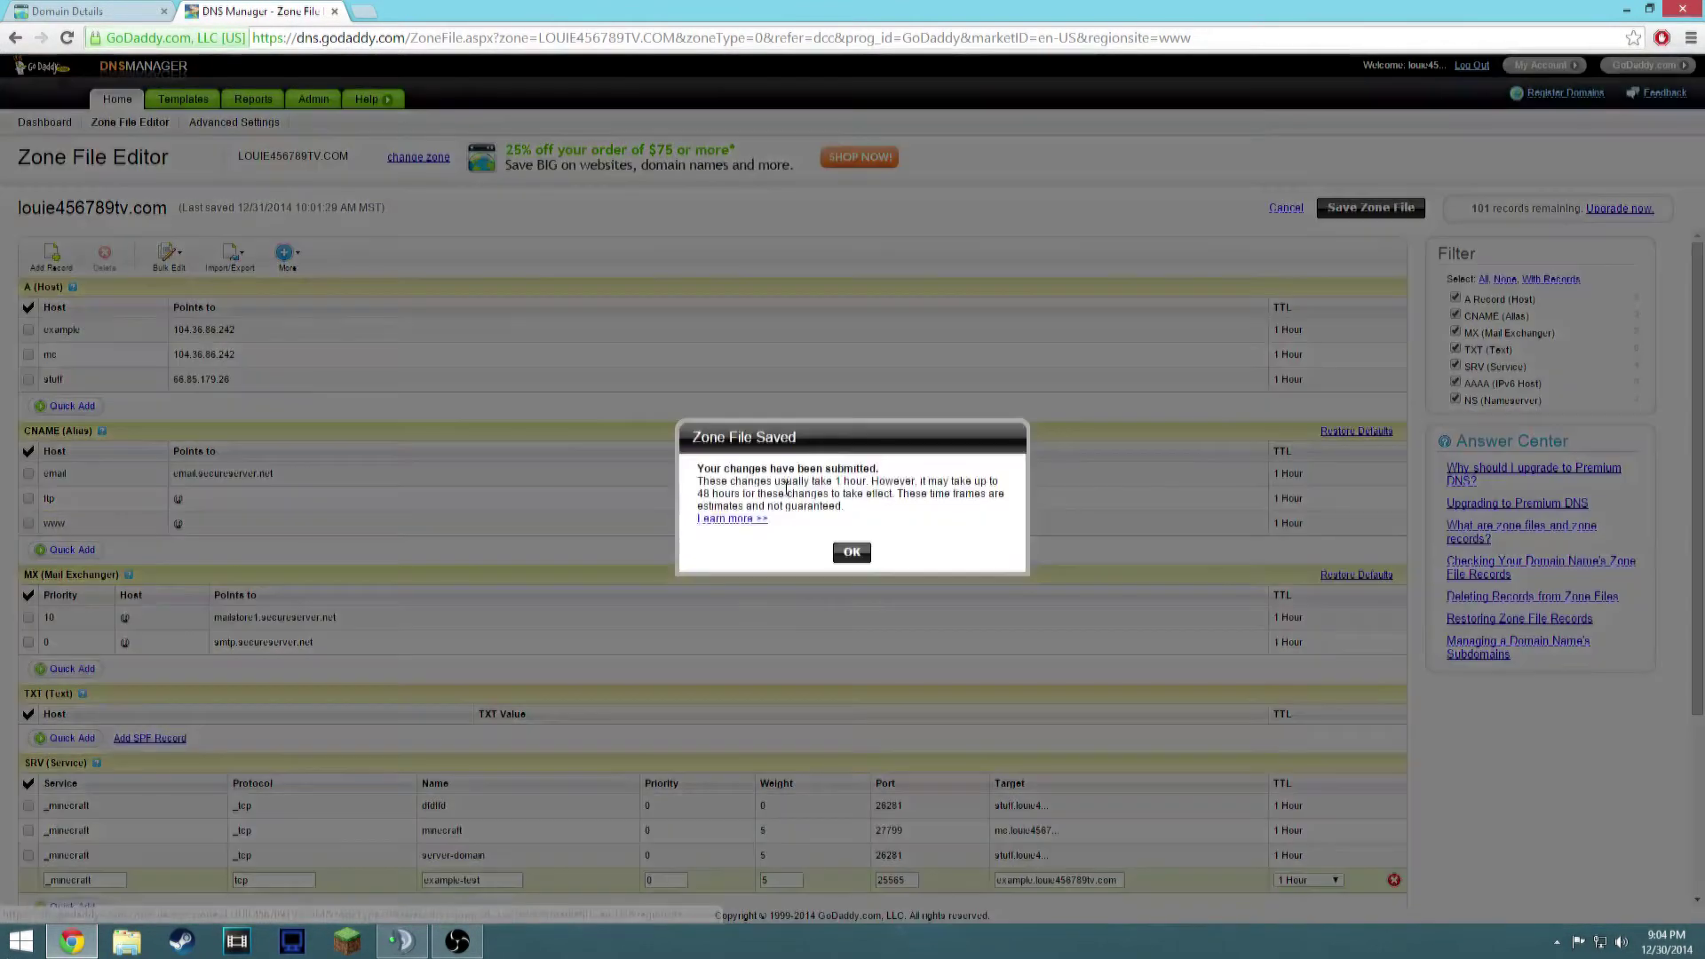
left_click(851, 551)
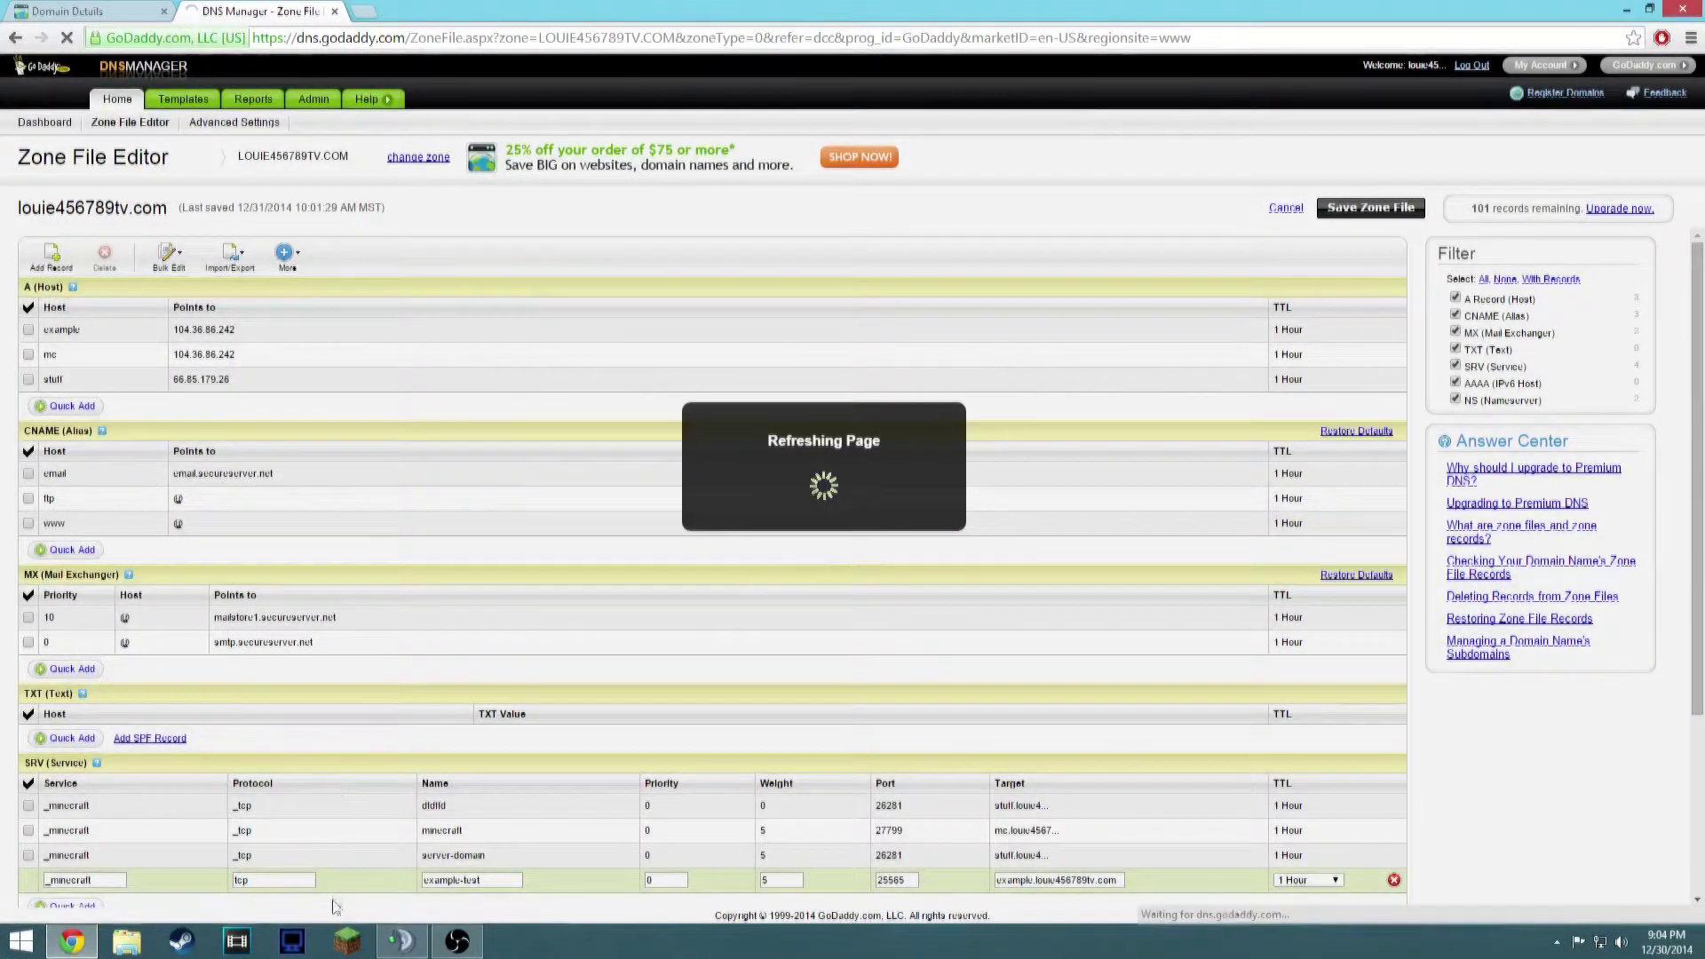
left_click(348, 939)
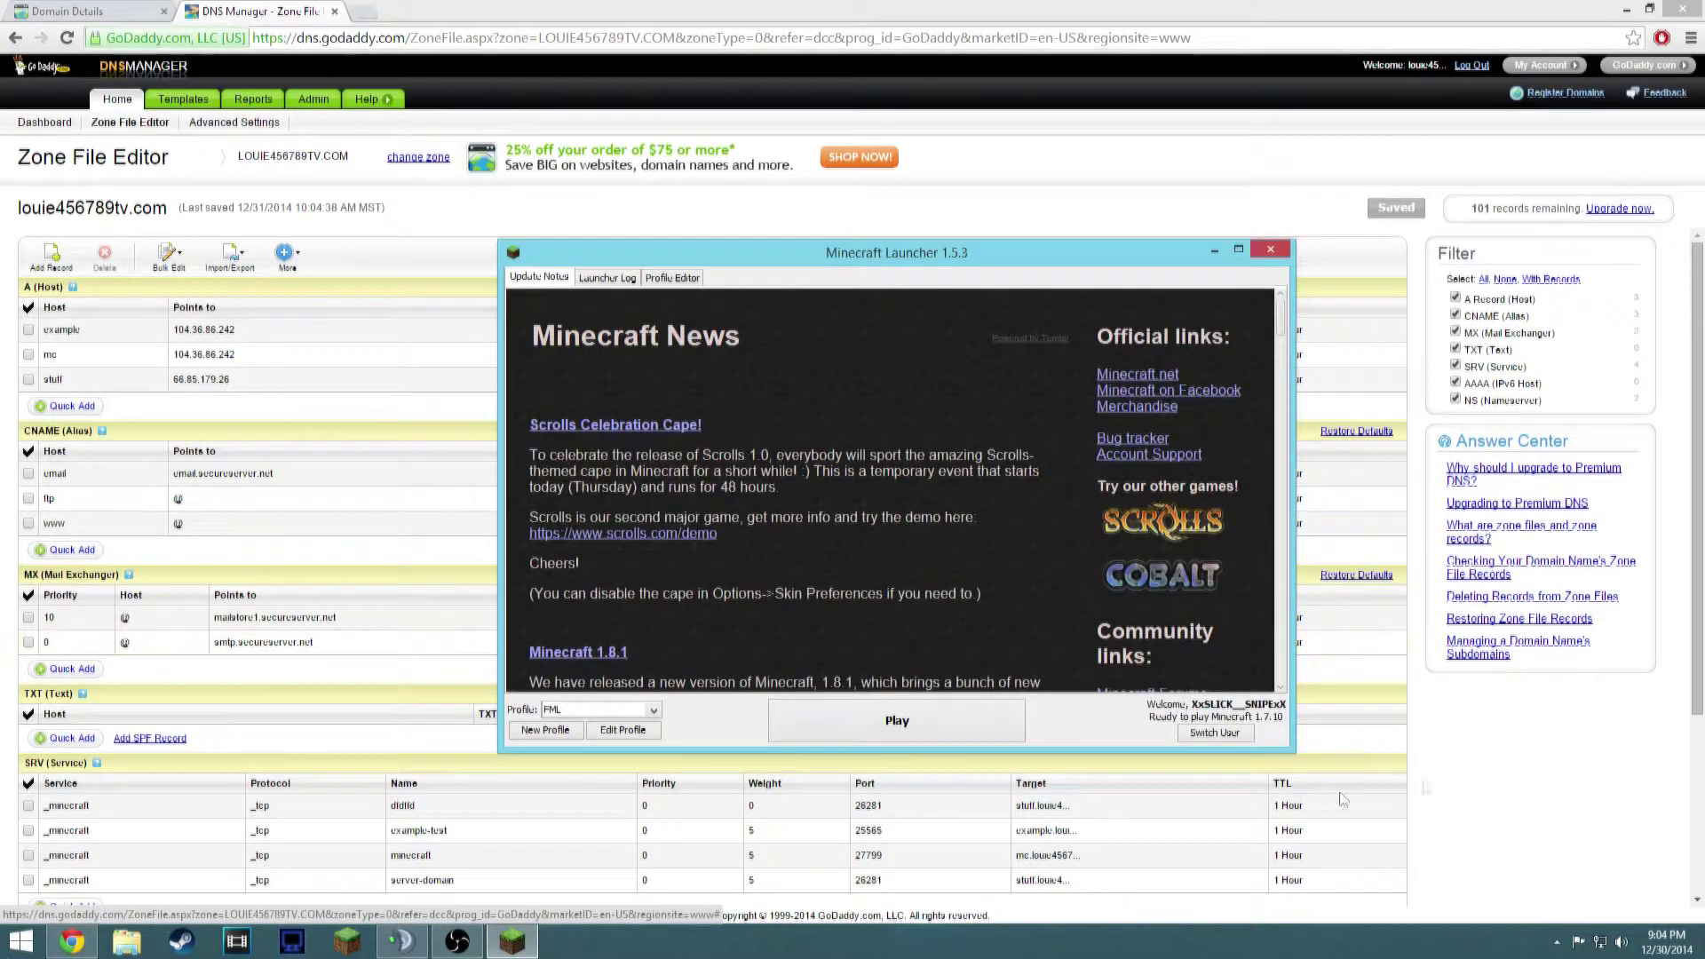
Start Minecraft 1.8.1 on the (Default) profile, maximize the window, and go to Multiplayer
left_click(563, 715)
left_click(569, 730)
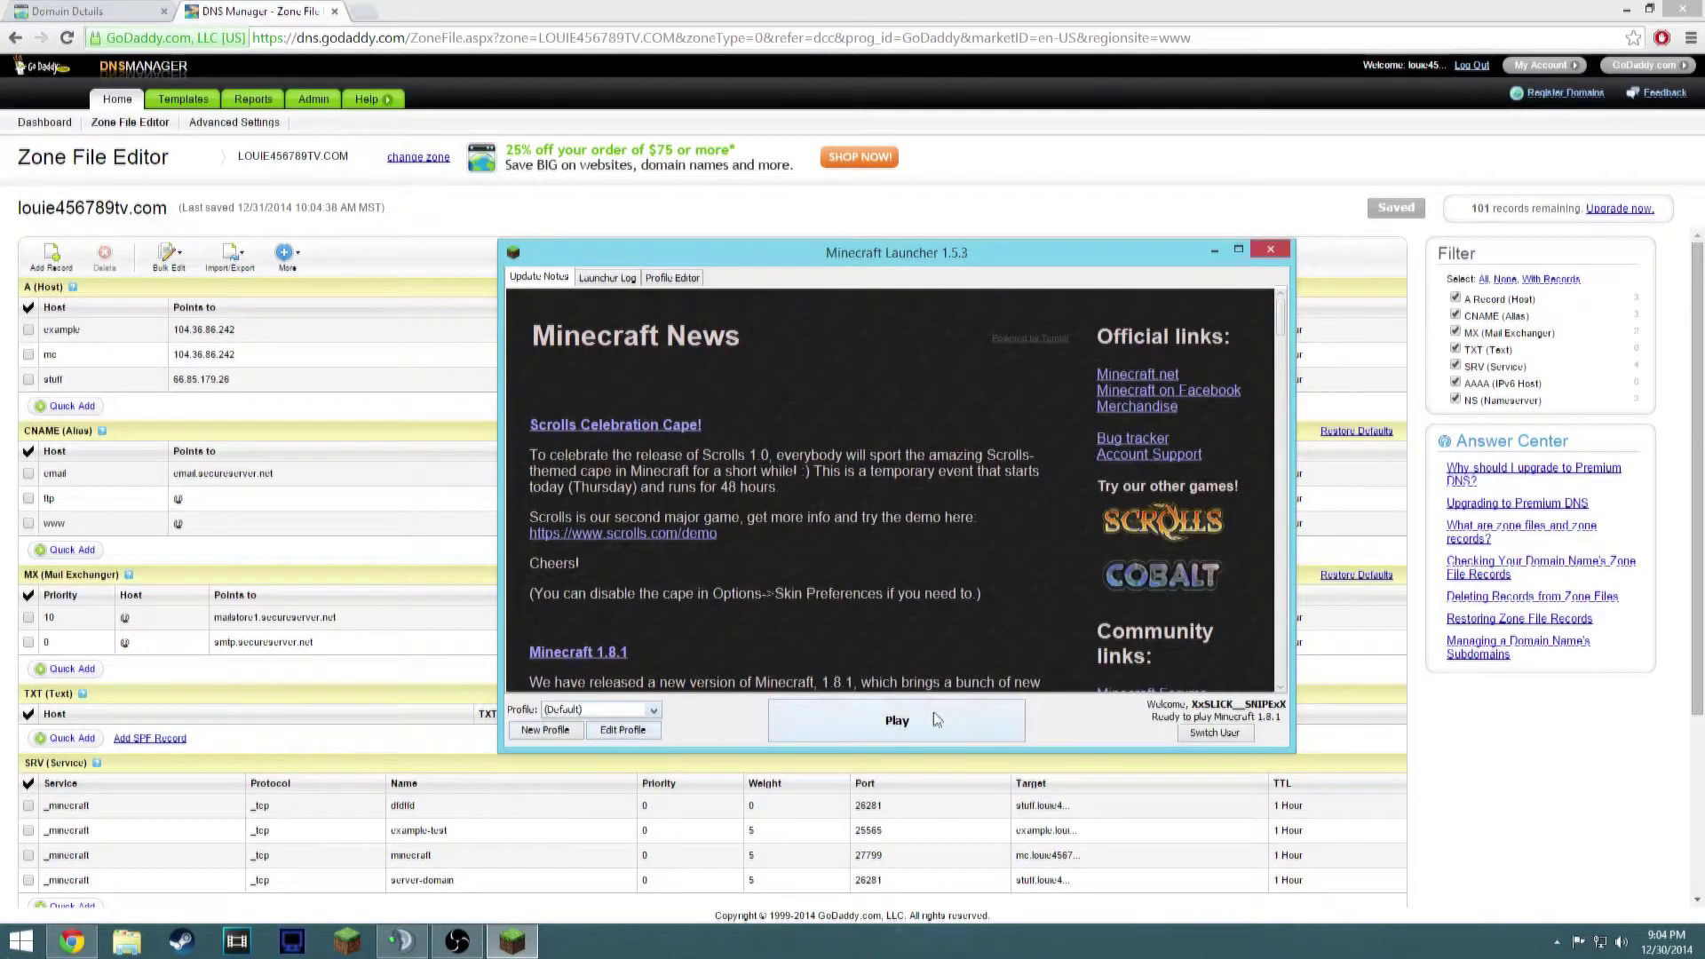
left_click(937, 719)
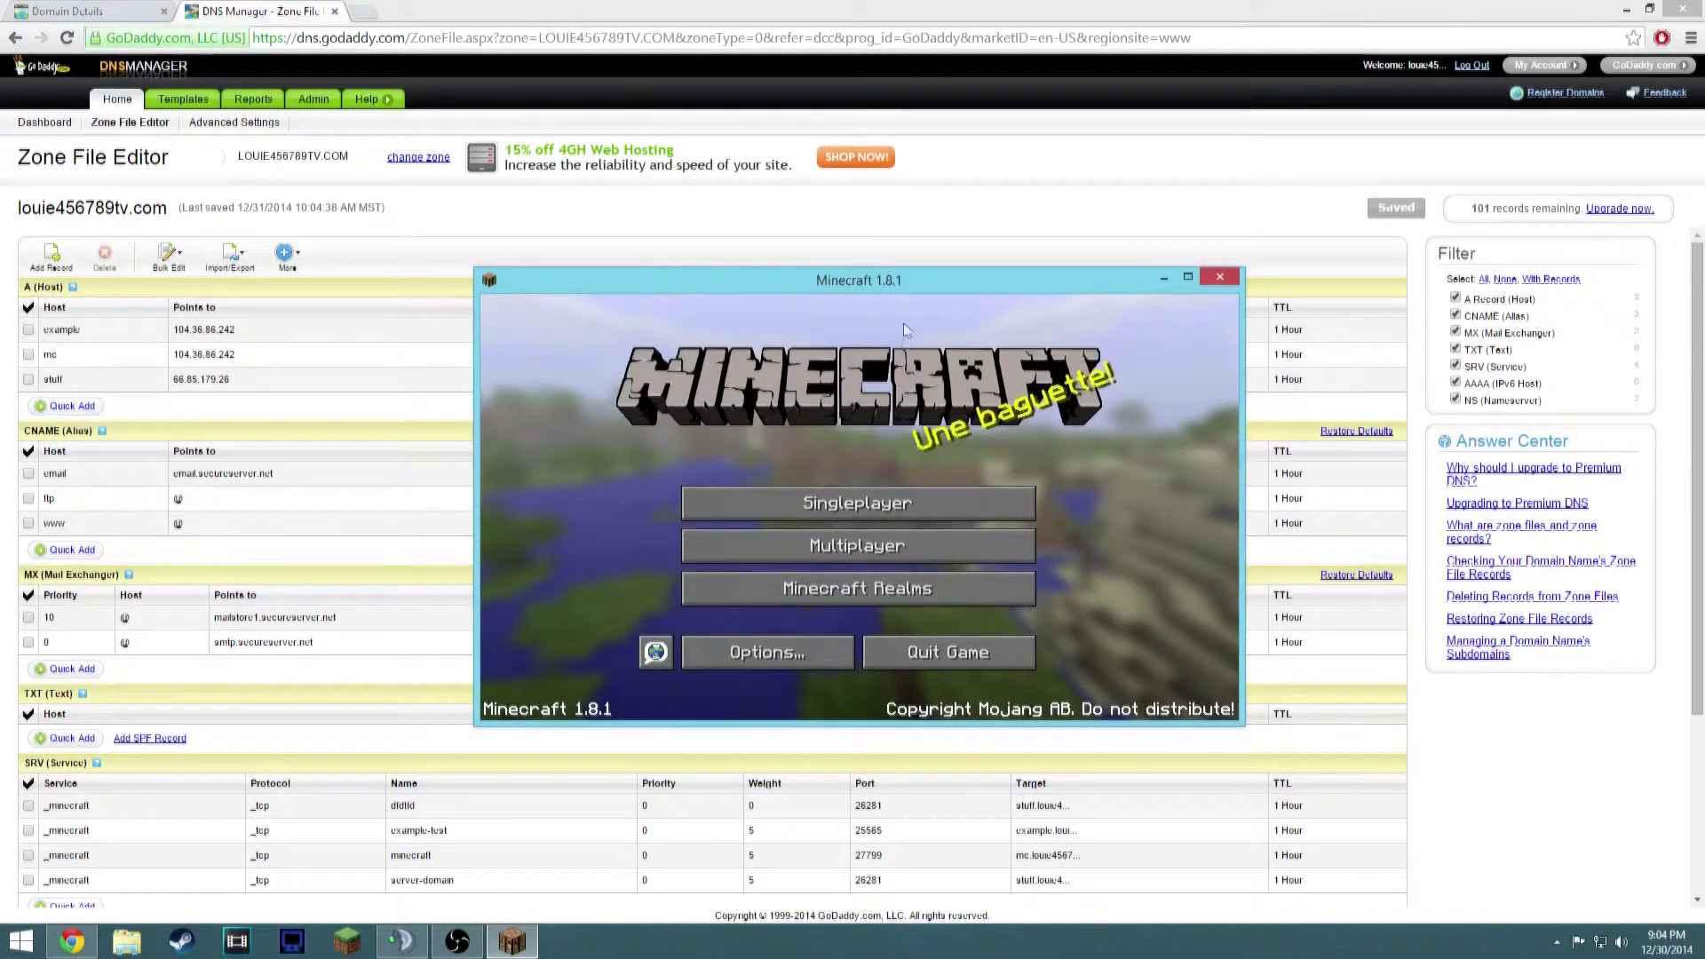
double_click(906, 281)
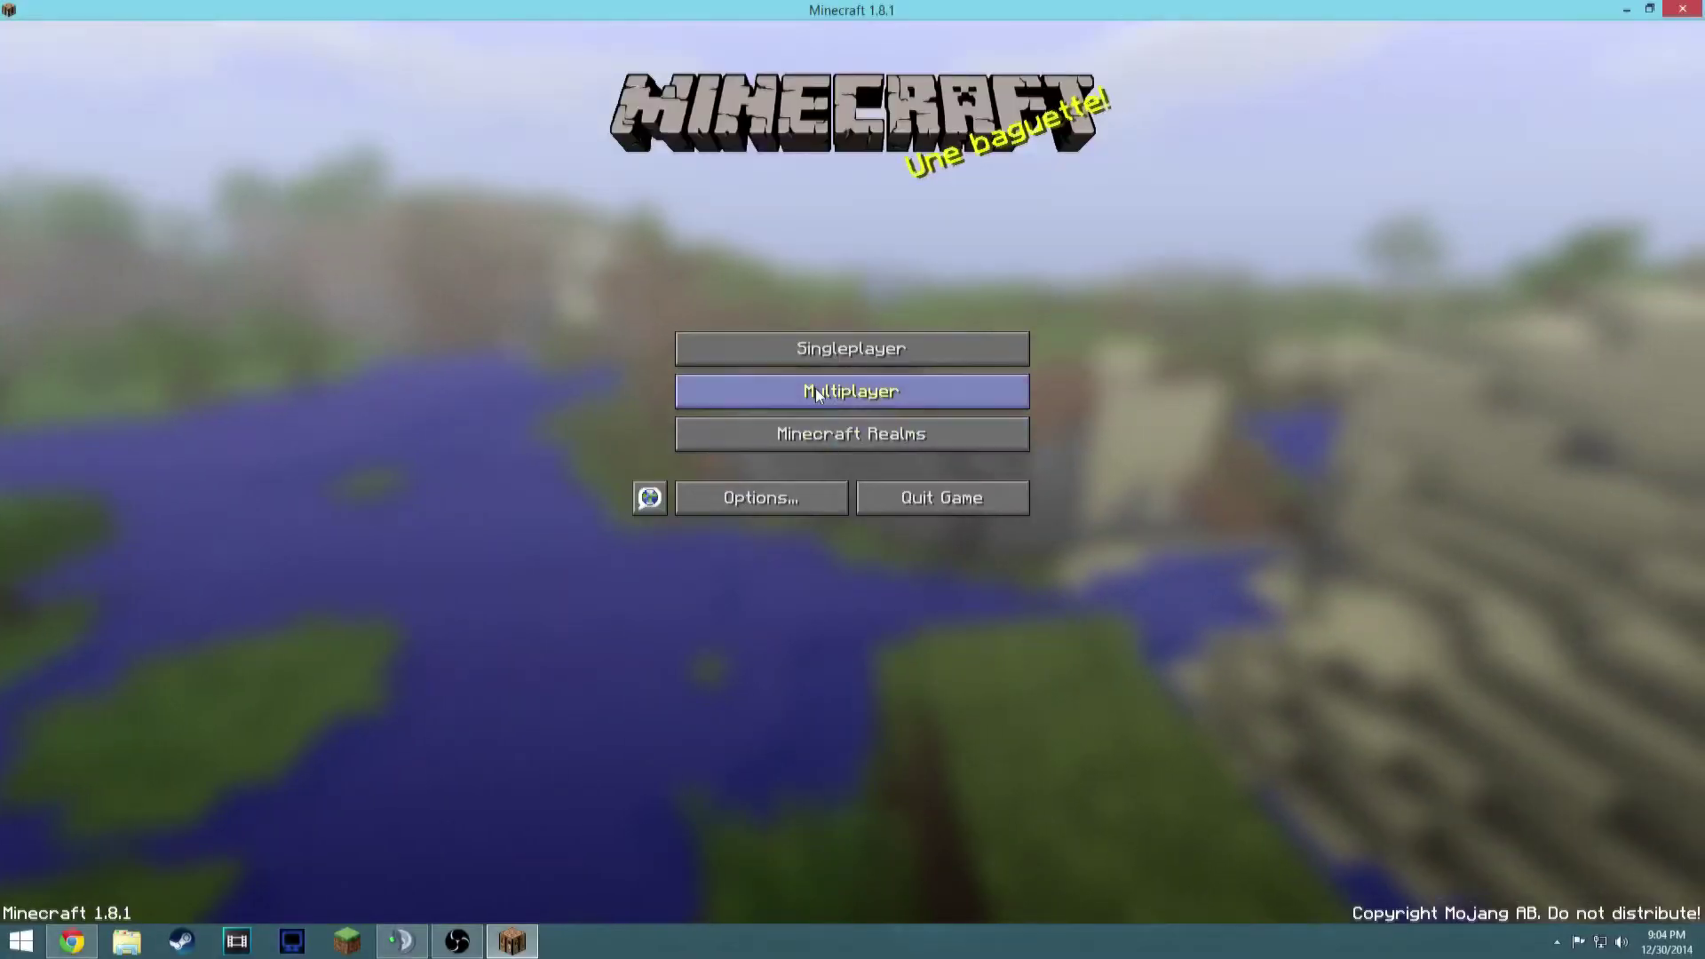
left_click(815, 392)
scroll(1021, 435, "down", 4)
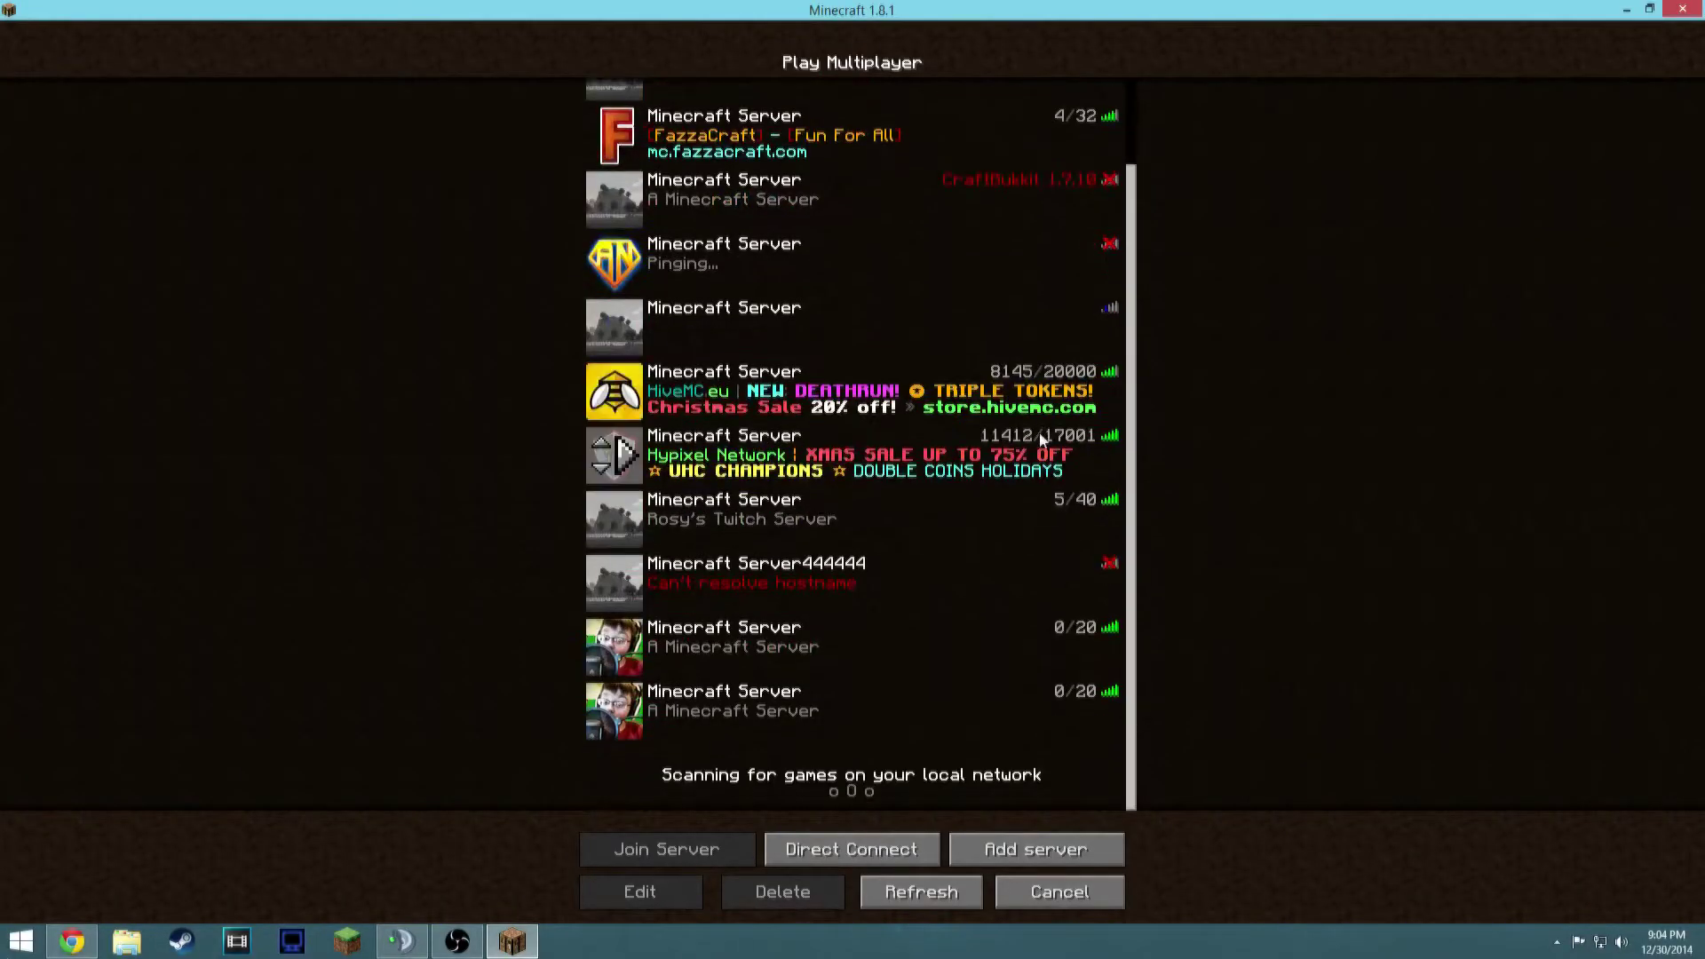
Add a server entry with the example subdomain's .tv address and refresh the list
left_click(1024, 851)
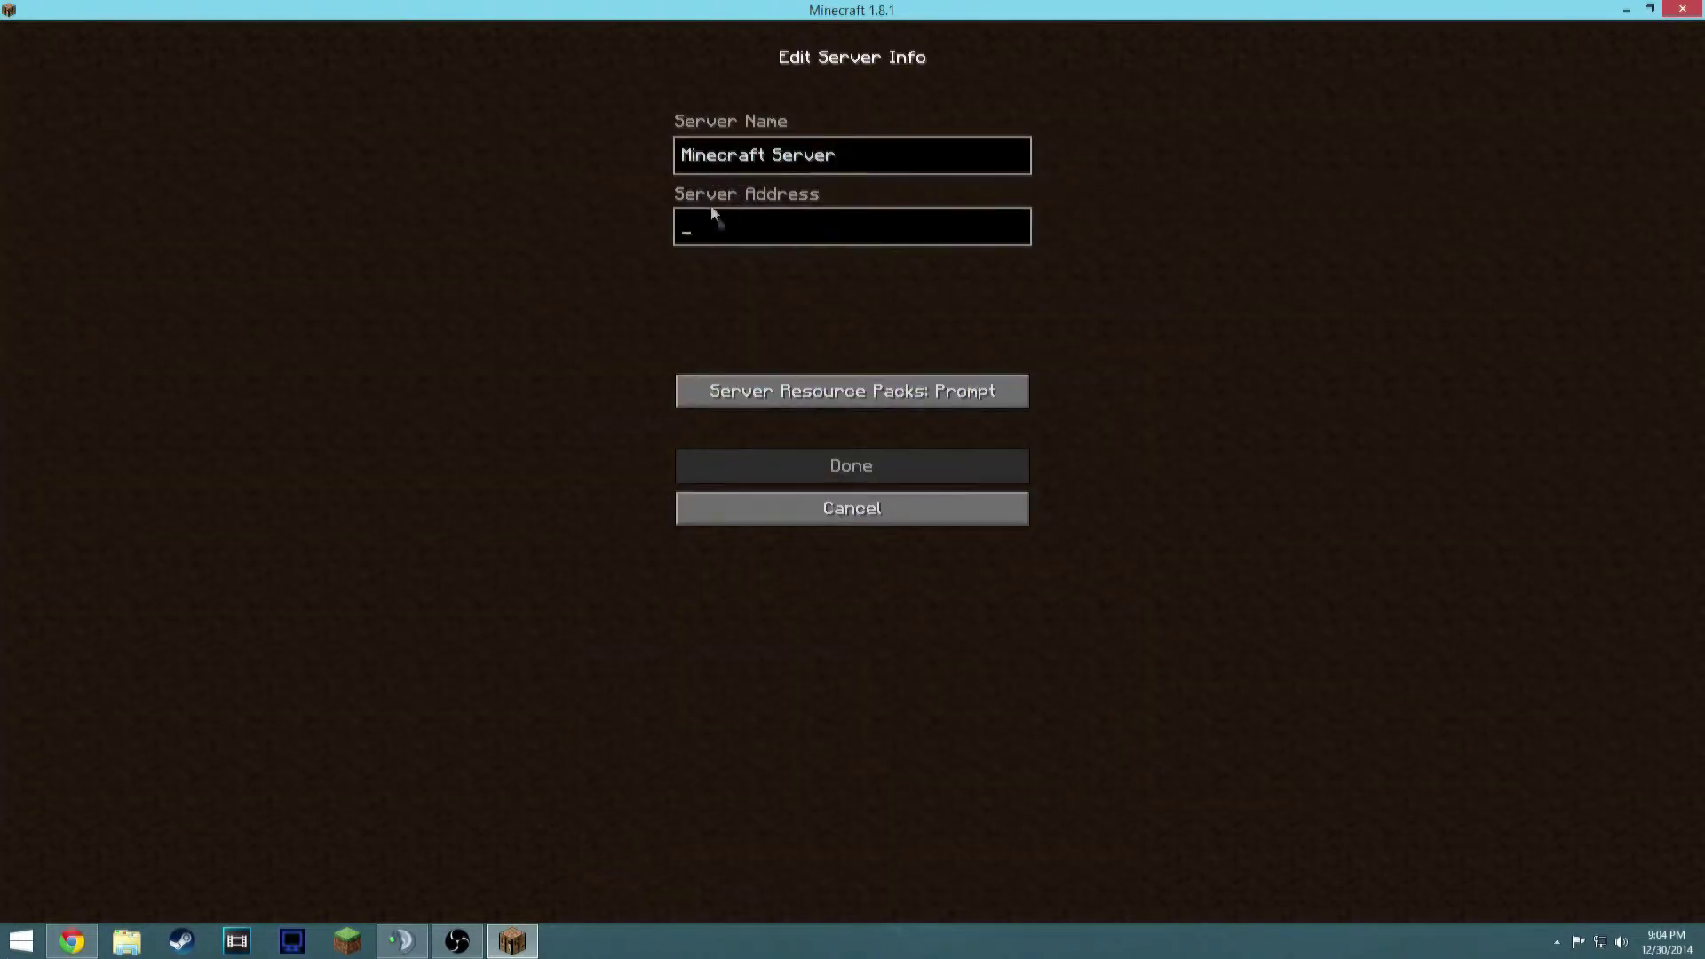
type("e")
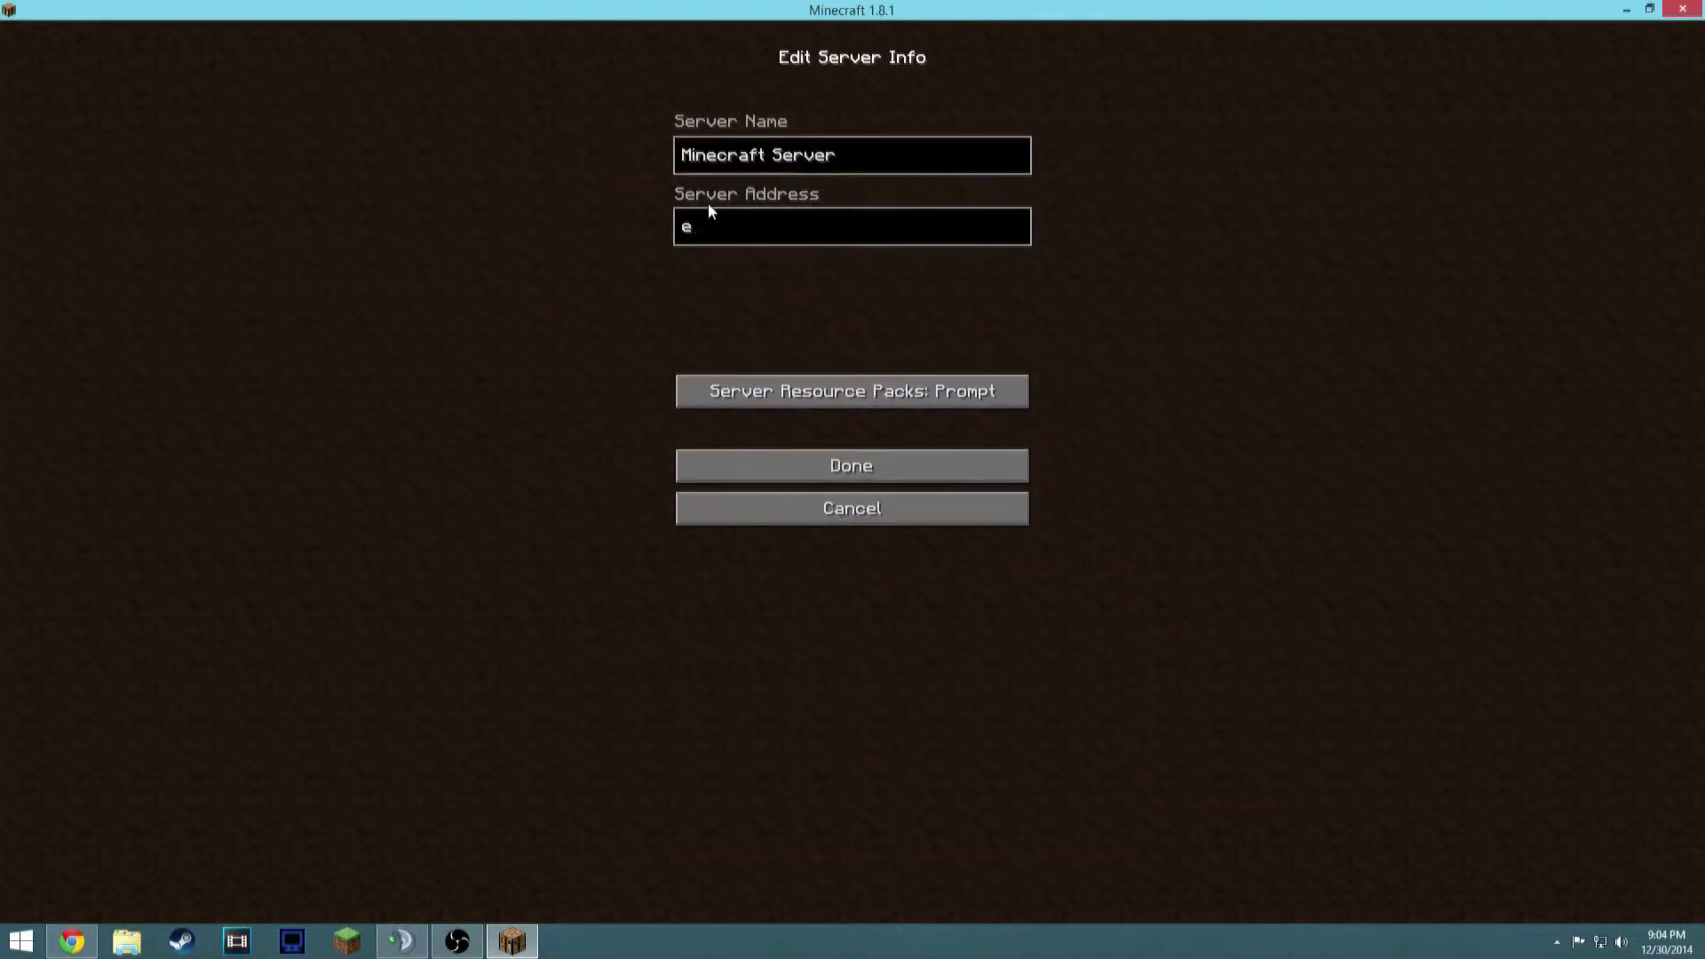
type("xample.louie456789")
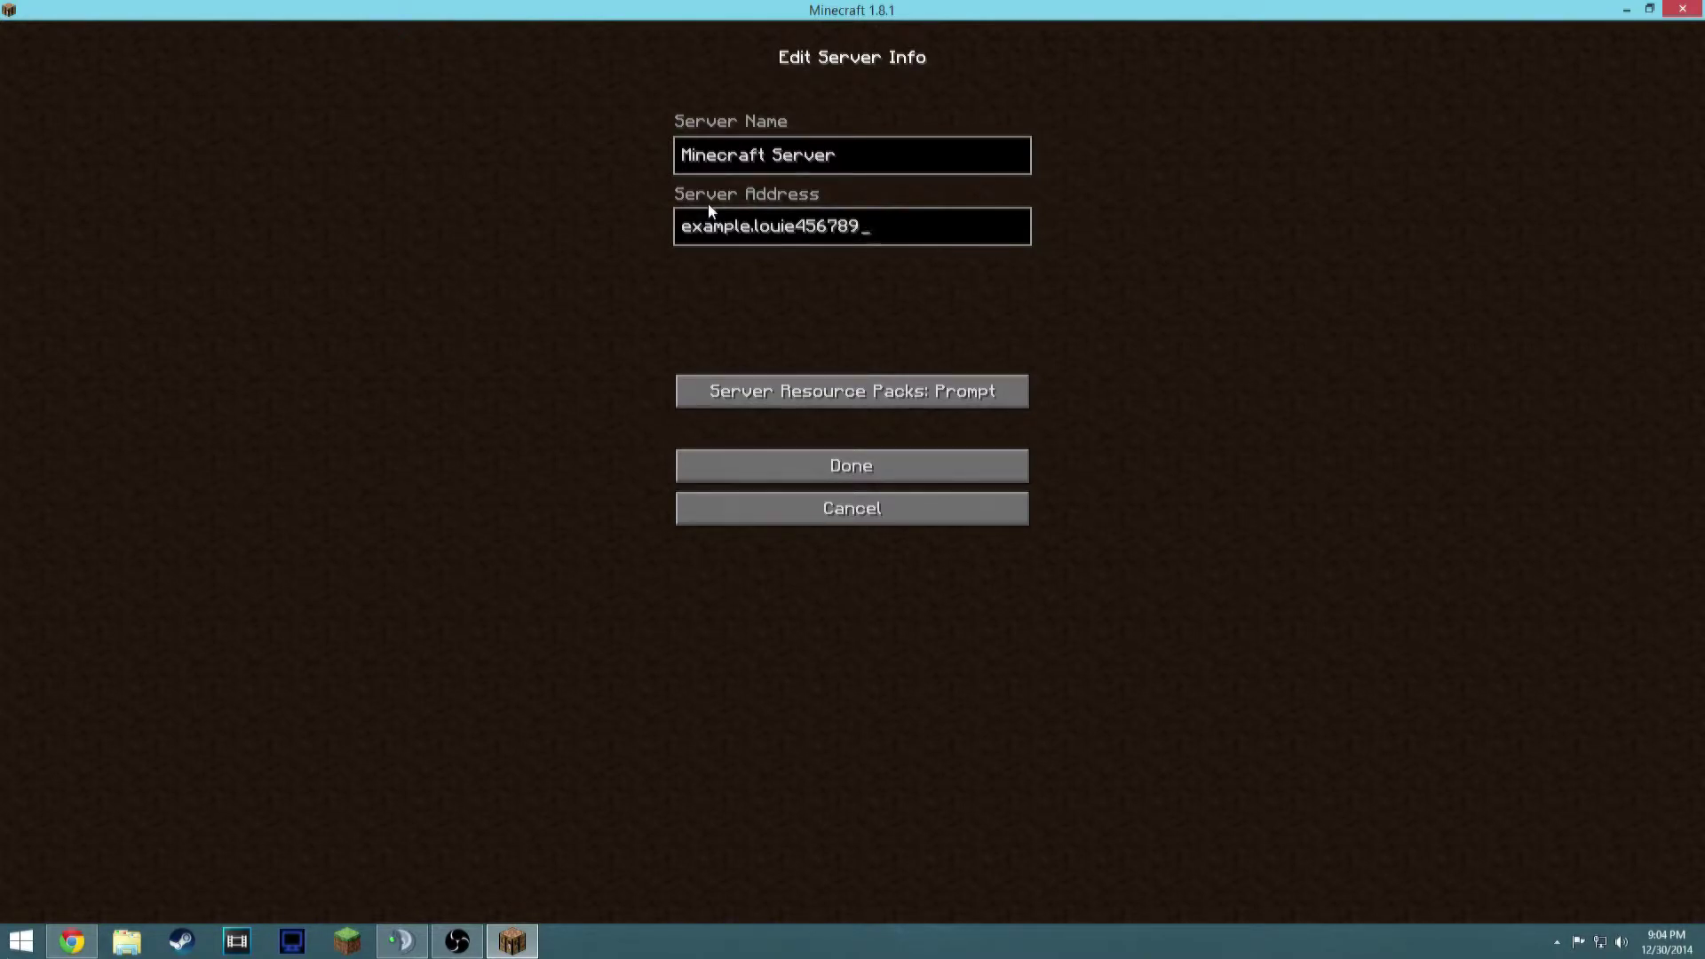
type(".tv")
left_click(843, 462)
left_click(921, 891)
scroll(950, 712, "down", 5)
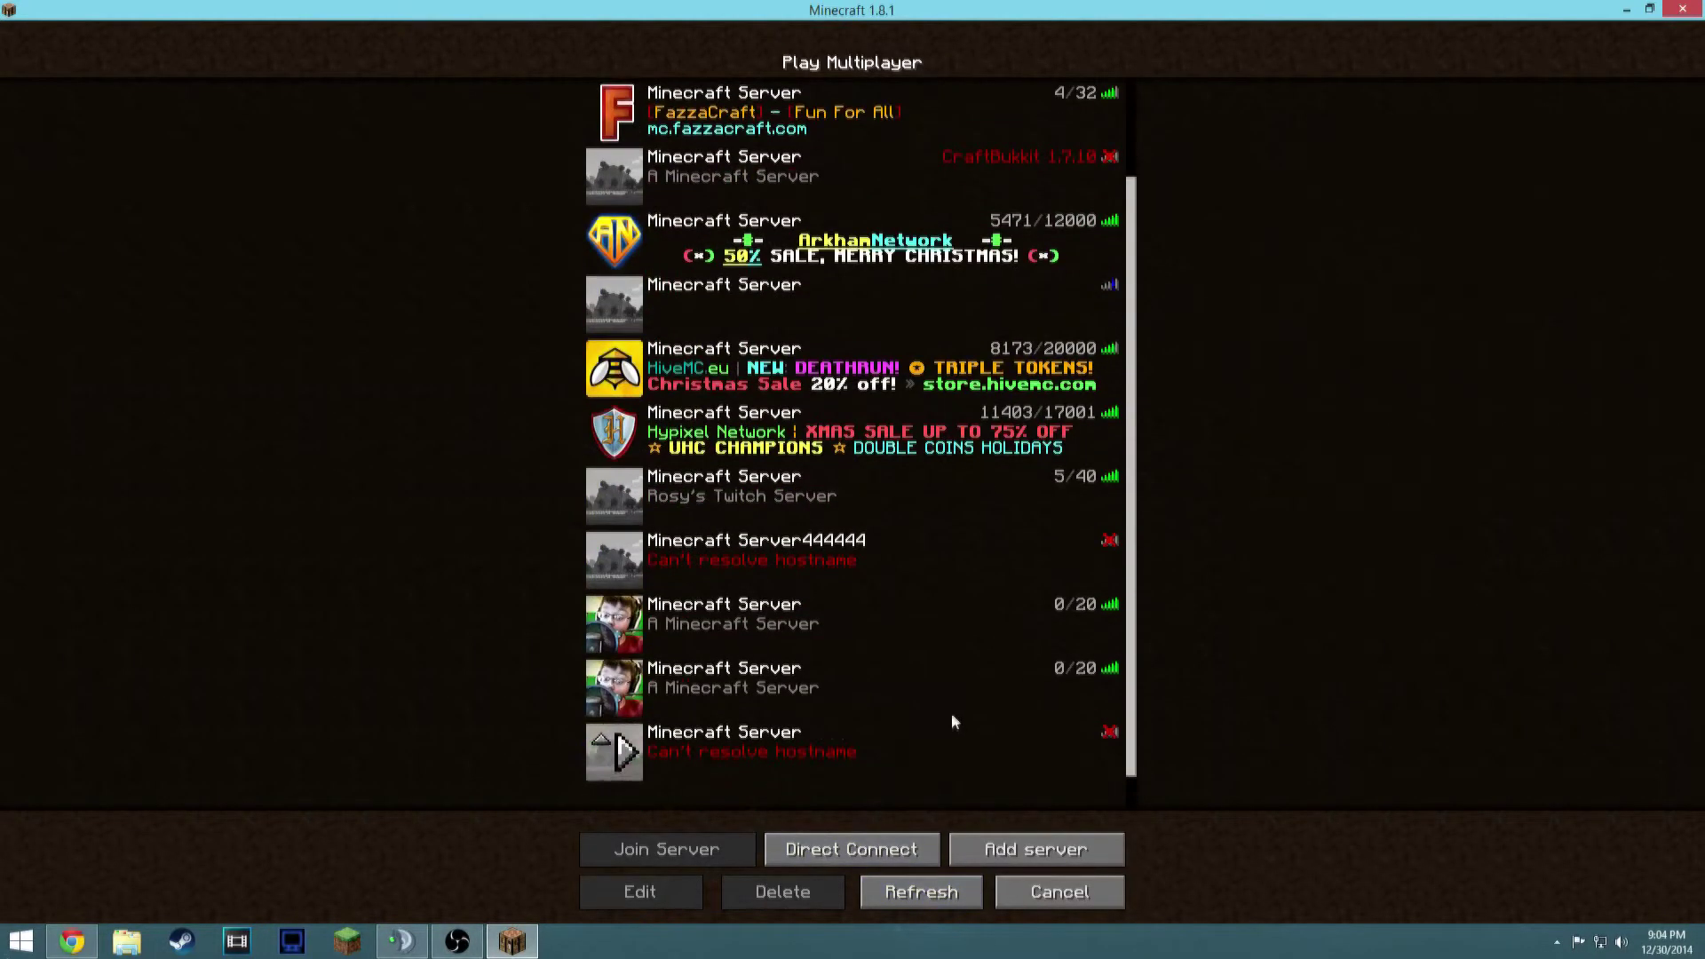
Edit the new server entry to correct its address ending to the .com domain
left_click(951, 712)
left_click(639, 892)
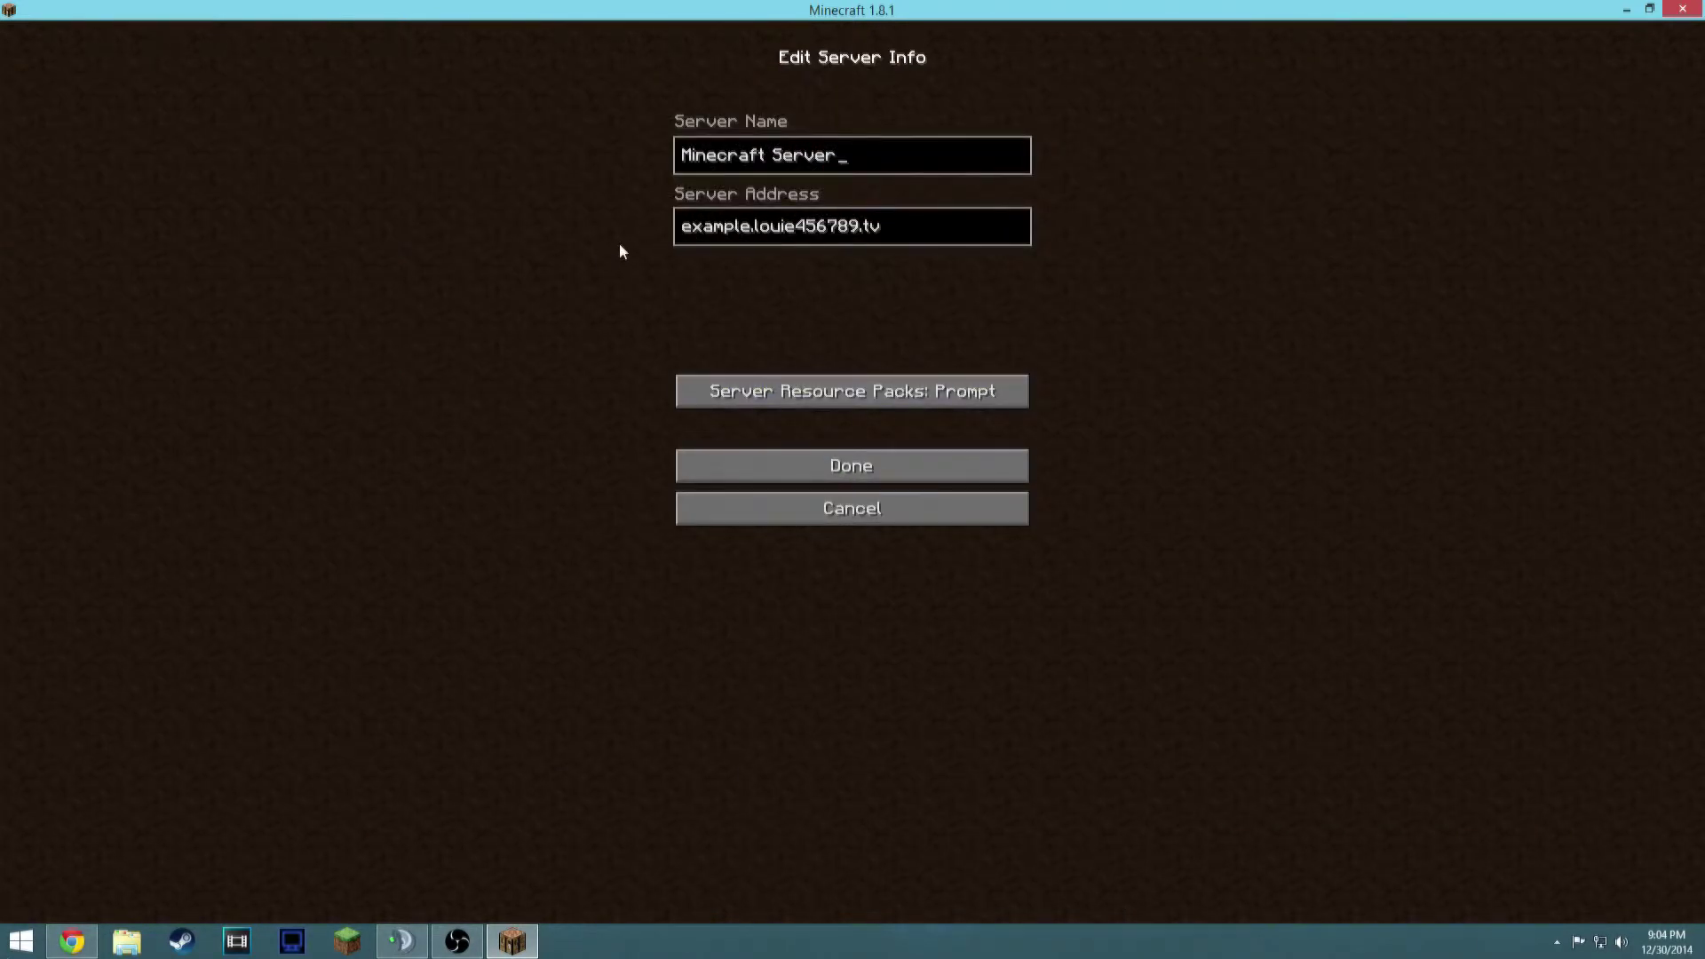
left_click(901, 230)
key("Left")
key("Left")
key("BackSpace")
left_click(823, 462)
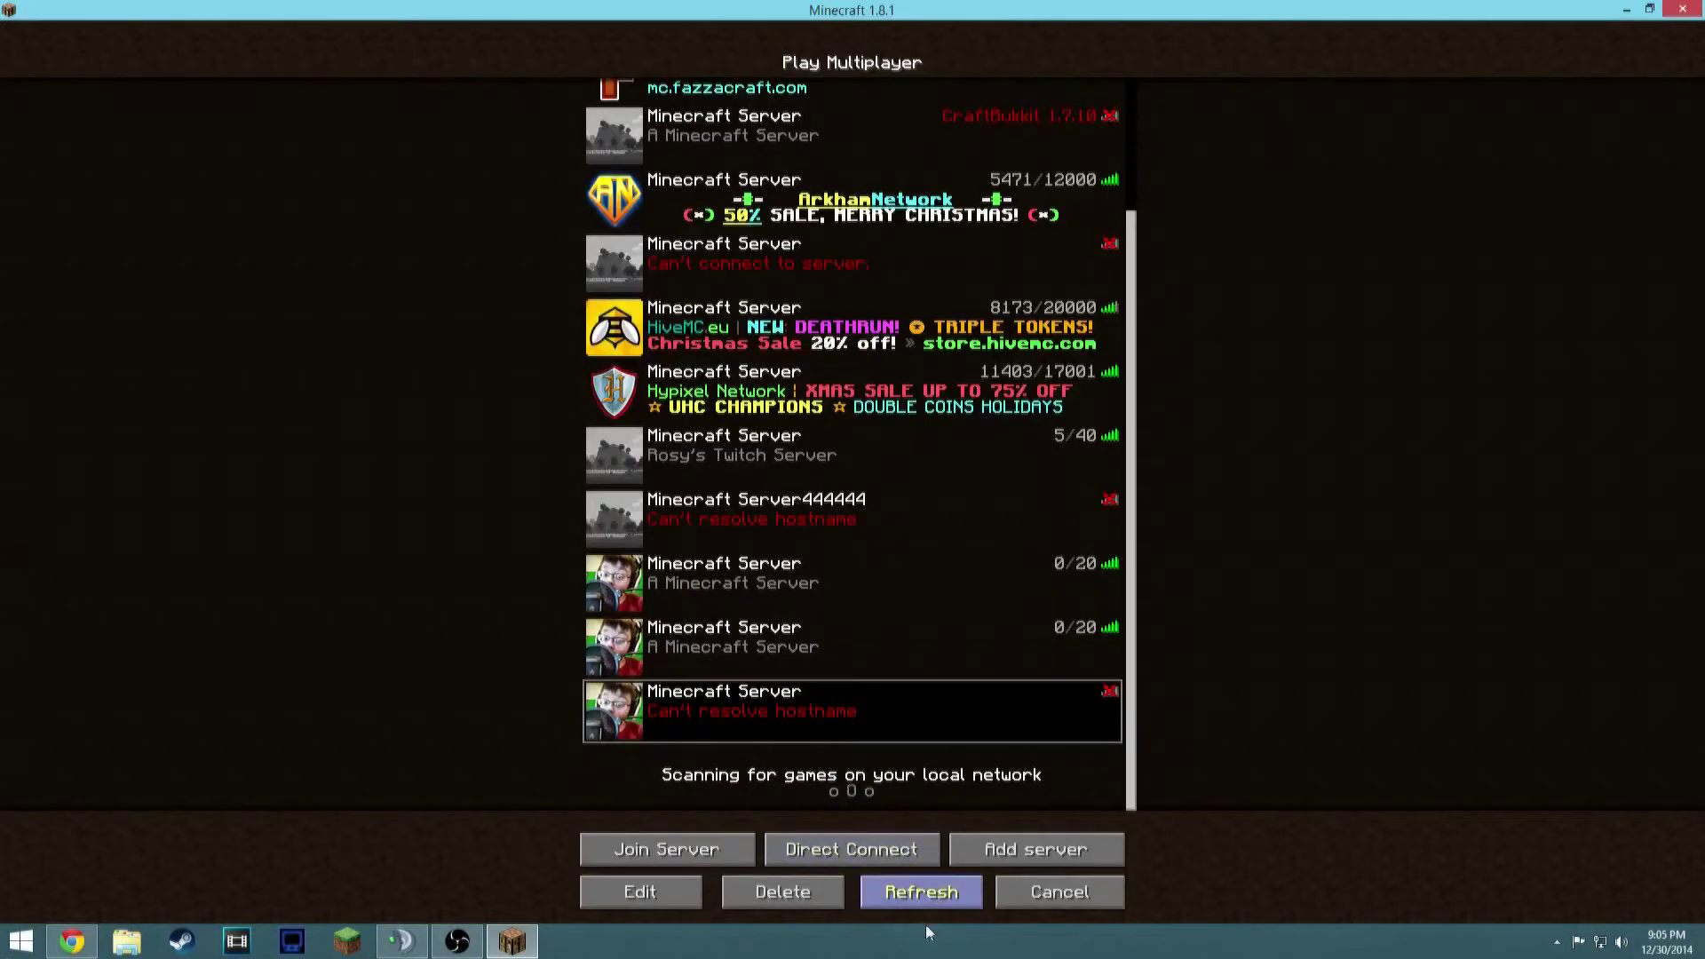
Delete the two duplicate 0/20 server entries from the multiplayer list
left_click(923, 898)
scroll(822, 689, "down", 3)
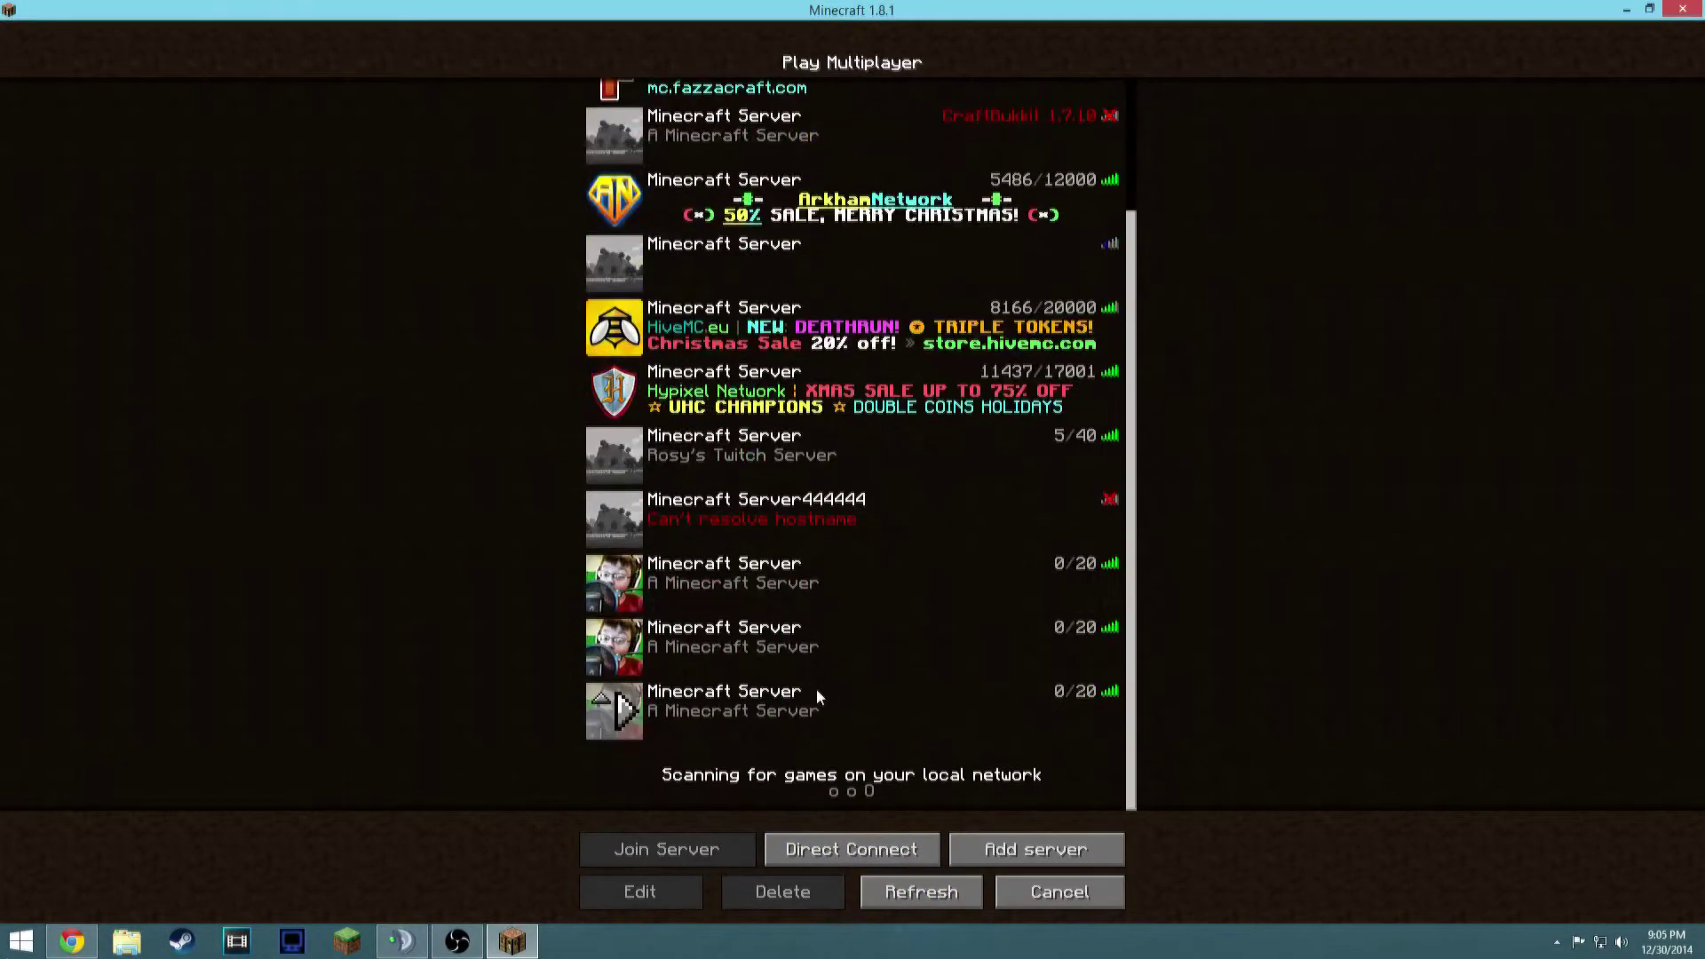
left_click(757, 673)
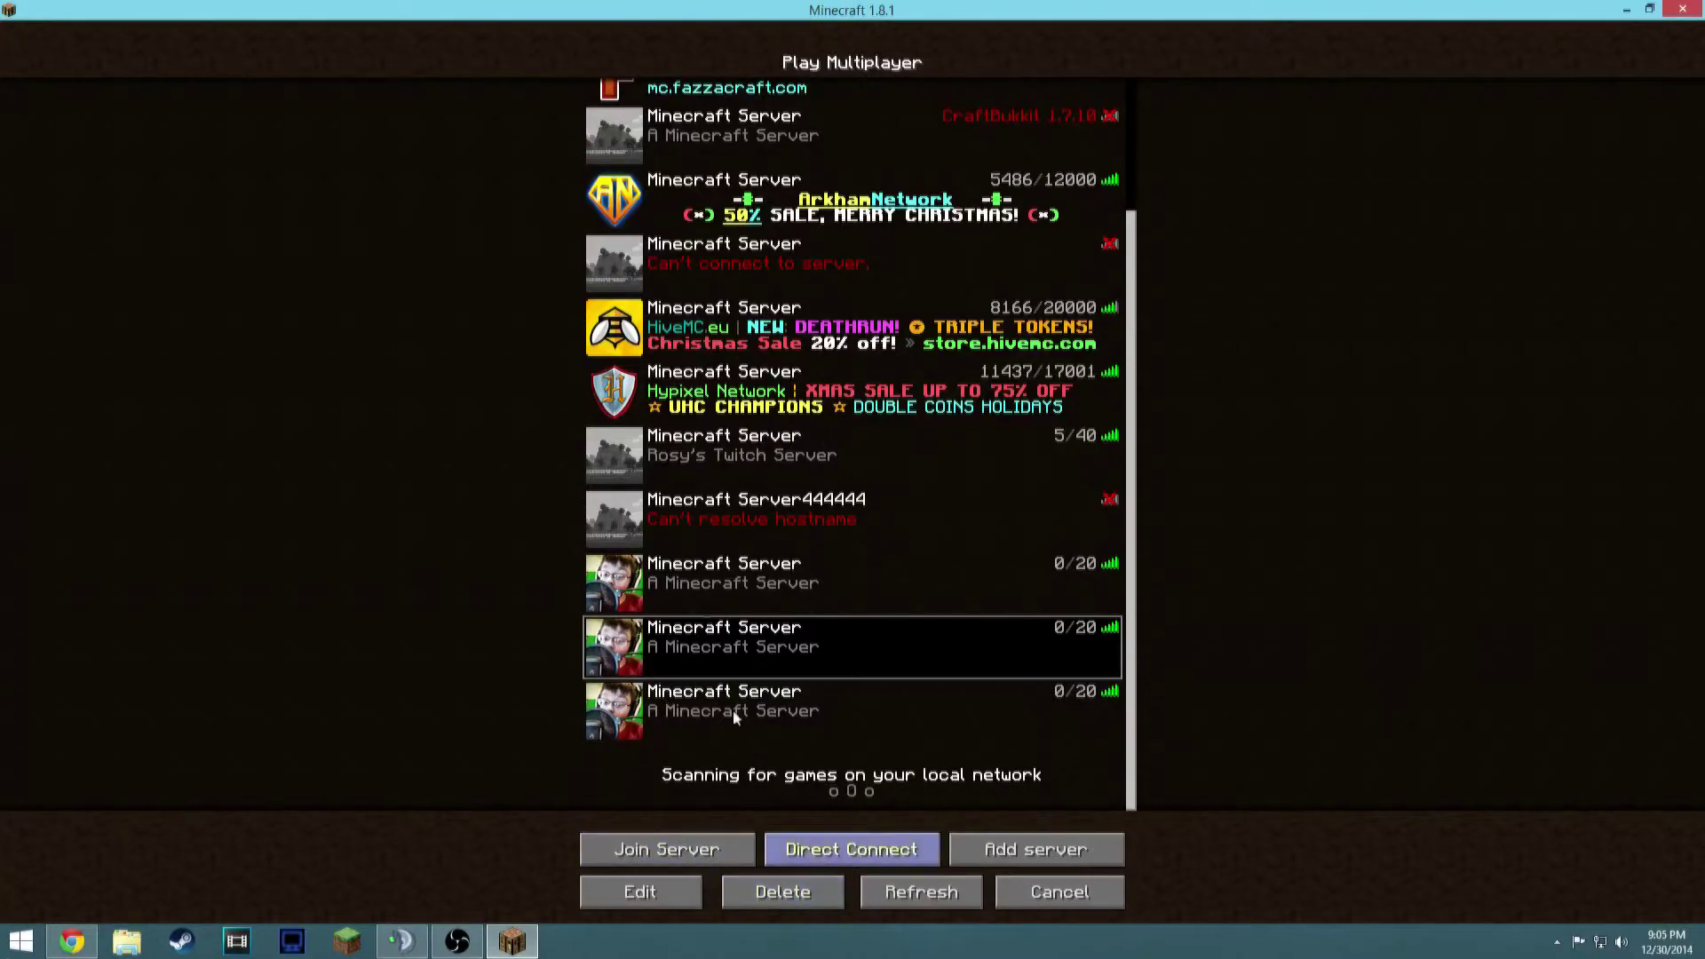
scroll(732, 710, "up", 3)
scroll(668, 504, "down", 2)
scroll(666, 504, "up", 2)
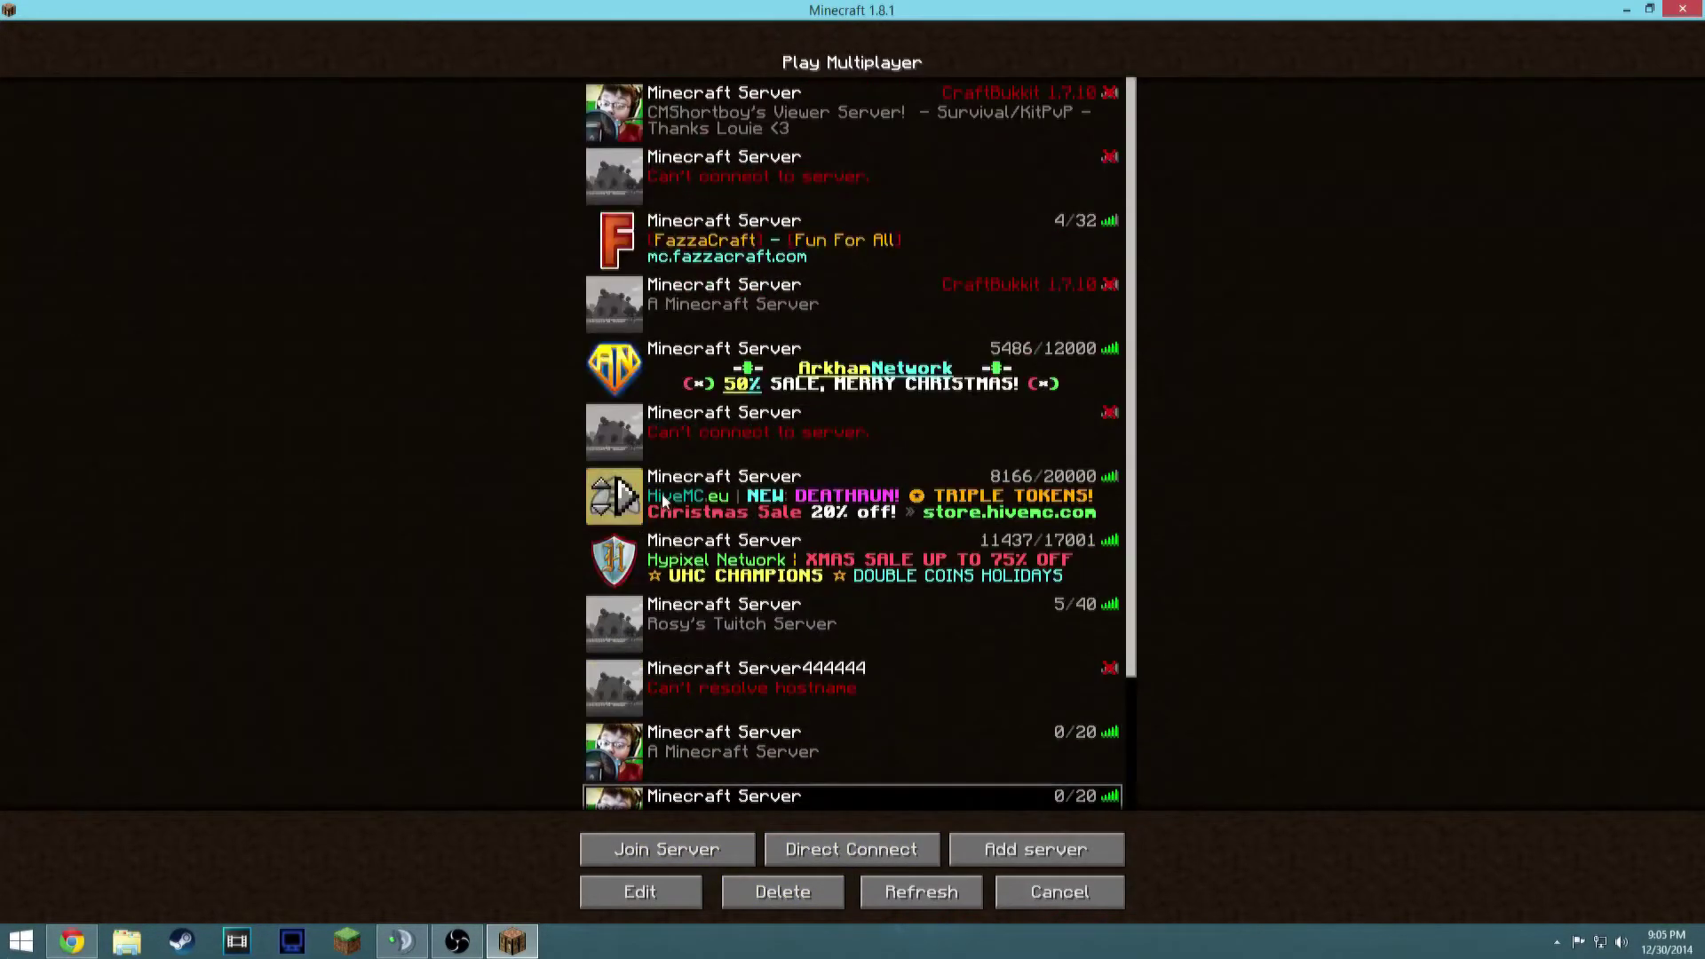
scroll(674, 533, "down", 4)
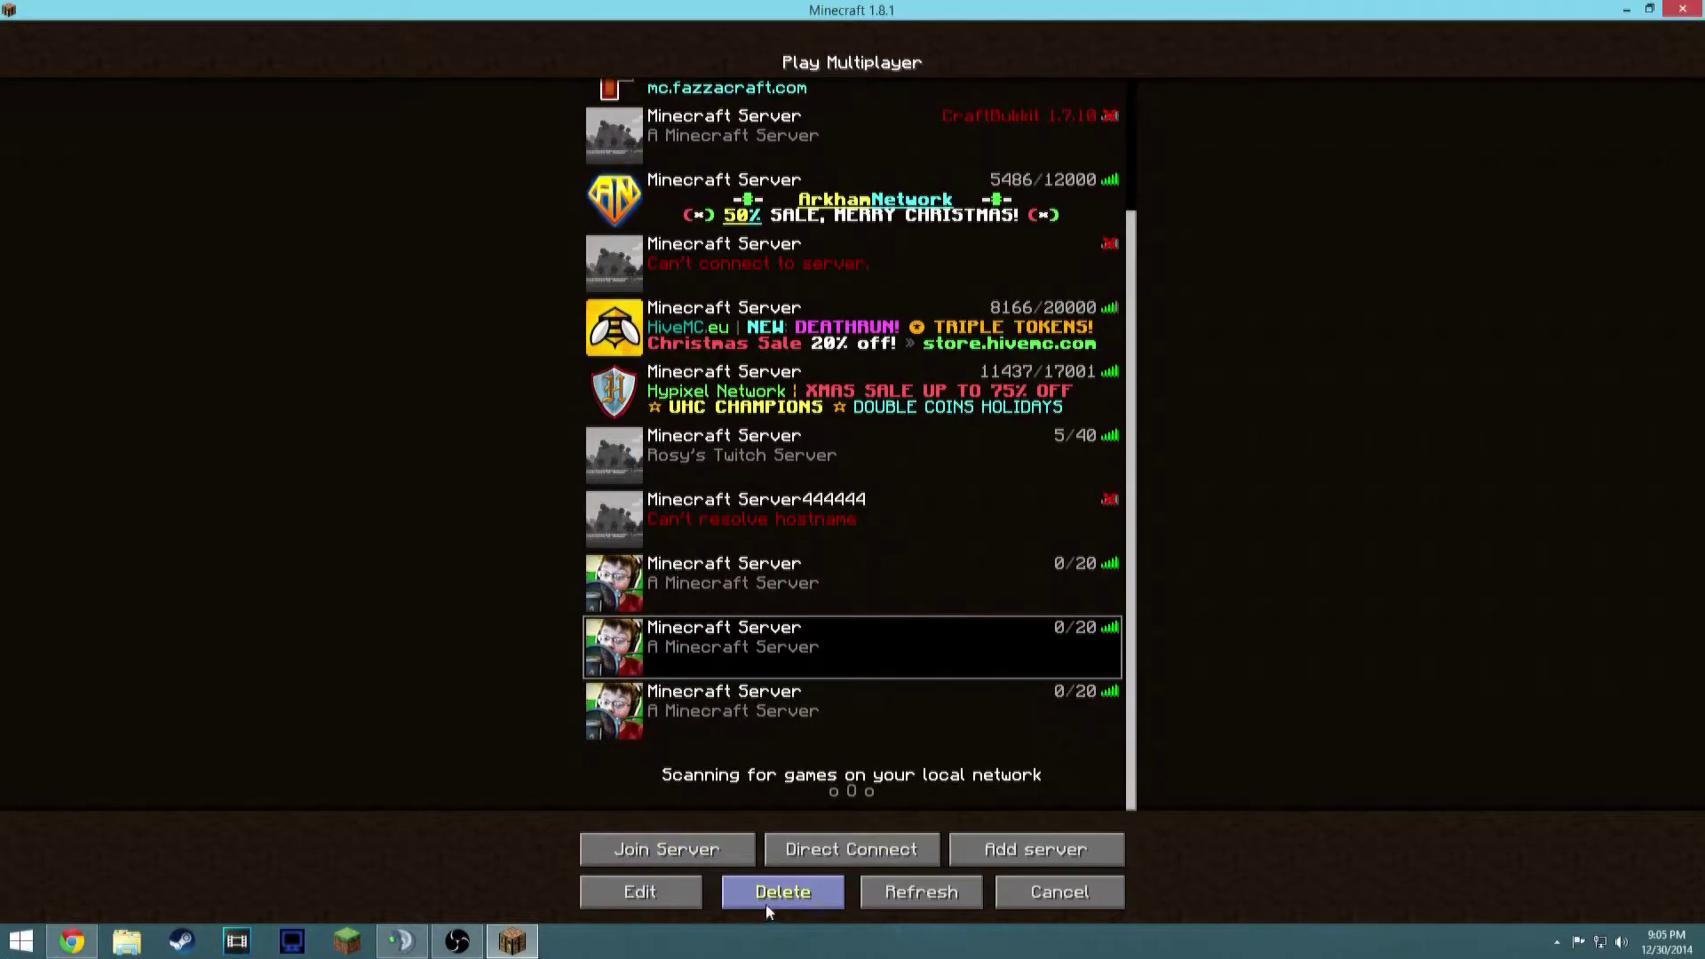
left_click(765, 891)
left_click(662, 364)
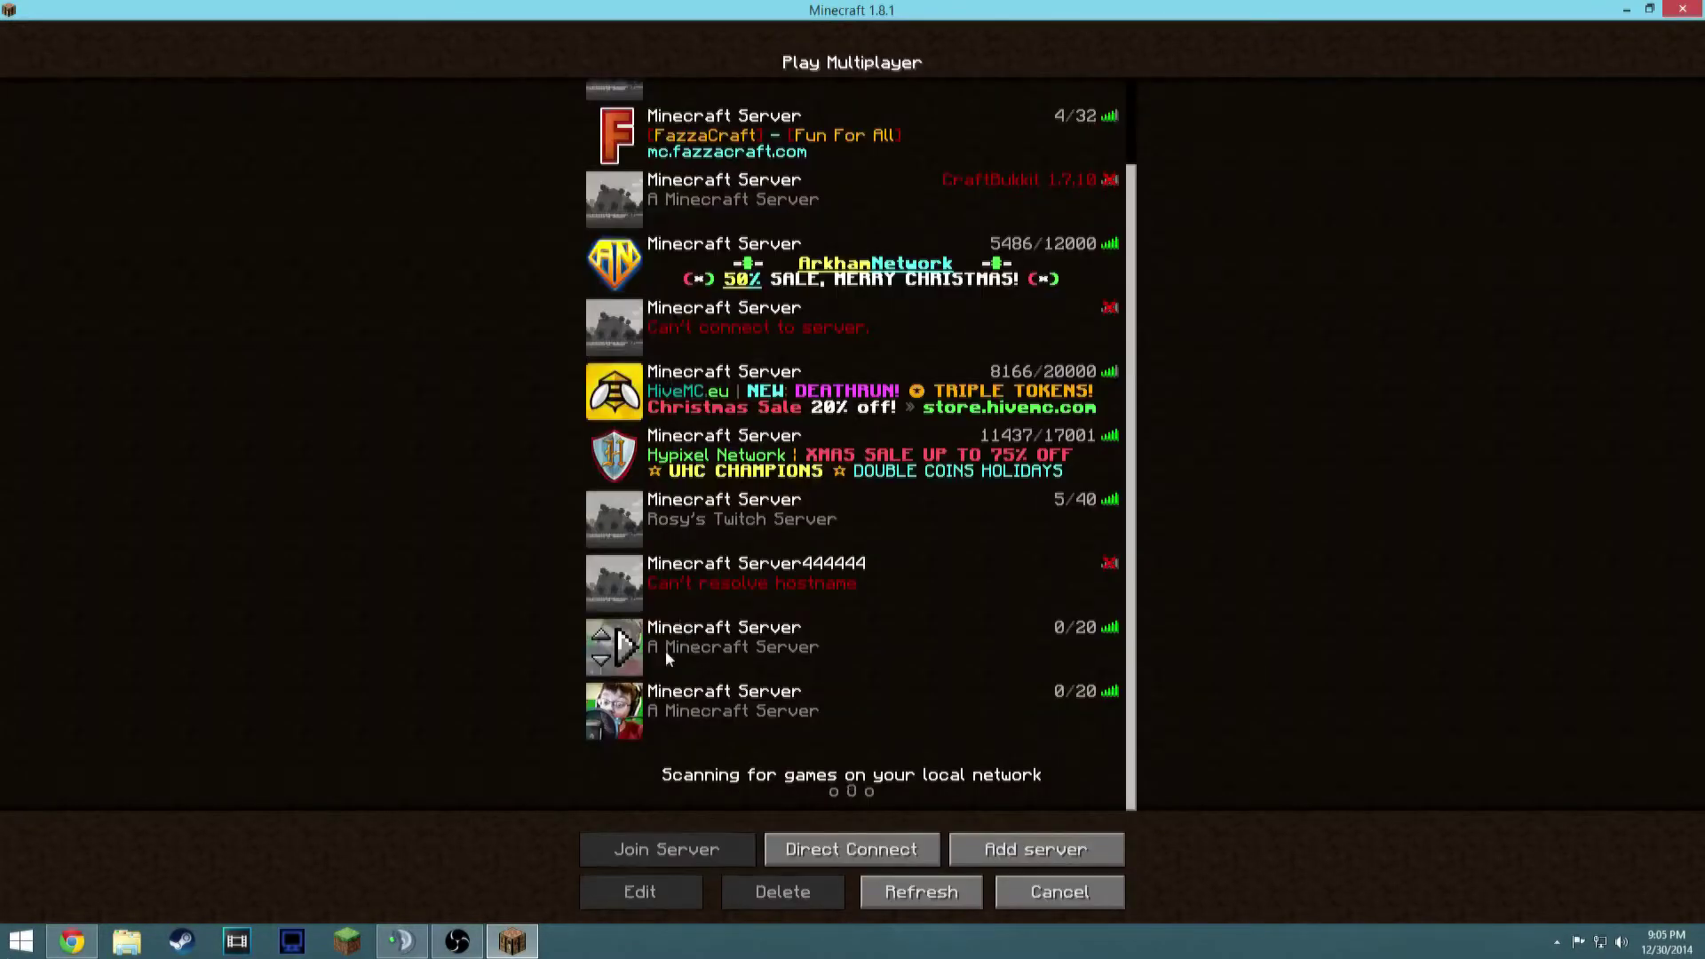
left_click(701, 646)
left_click(782, 891)
left_click(669, 355)
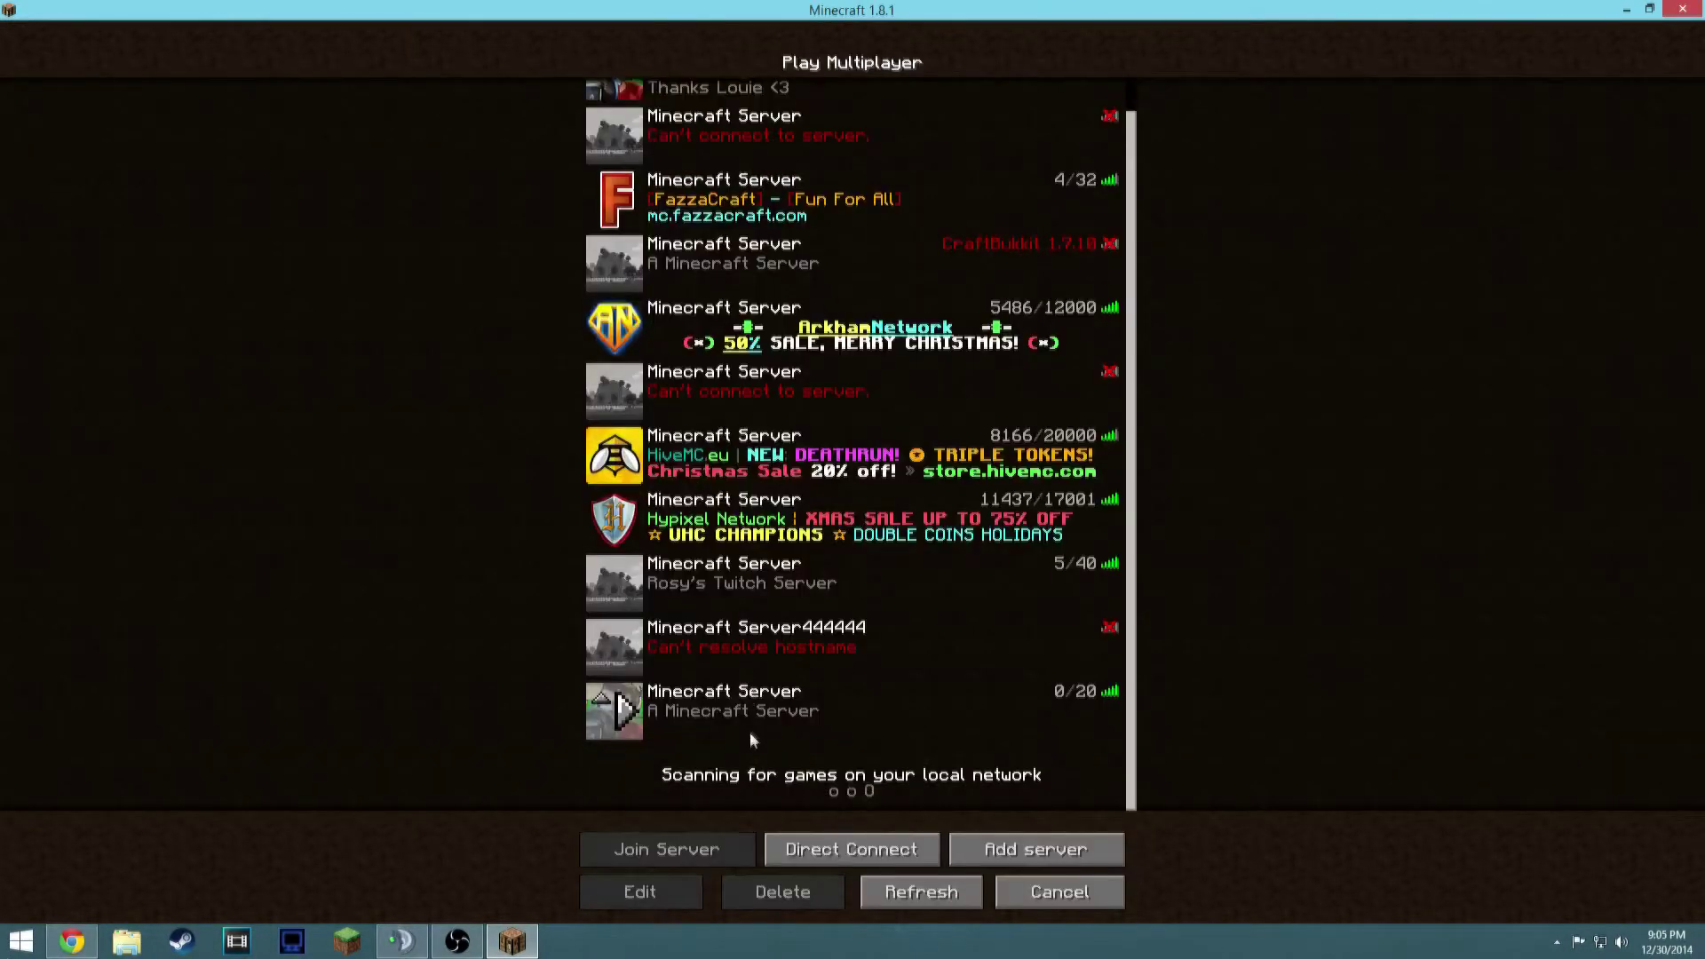
Join a server to test the connection, then disconnect back to the Multiplayer list
double_click(716, 704)
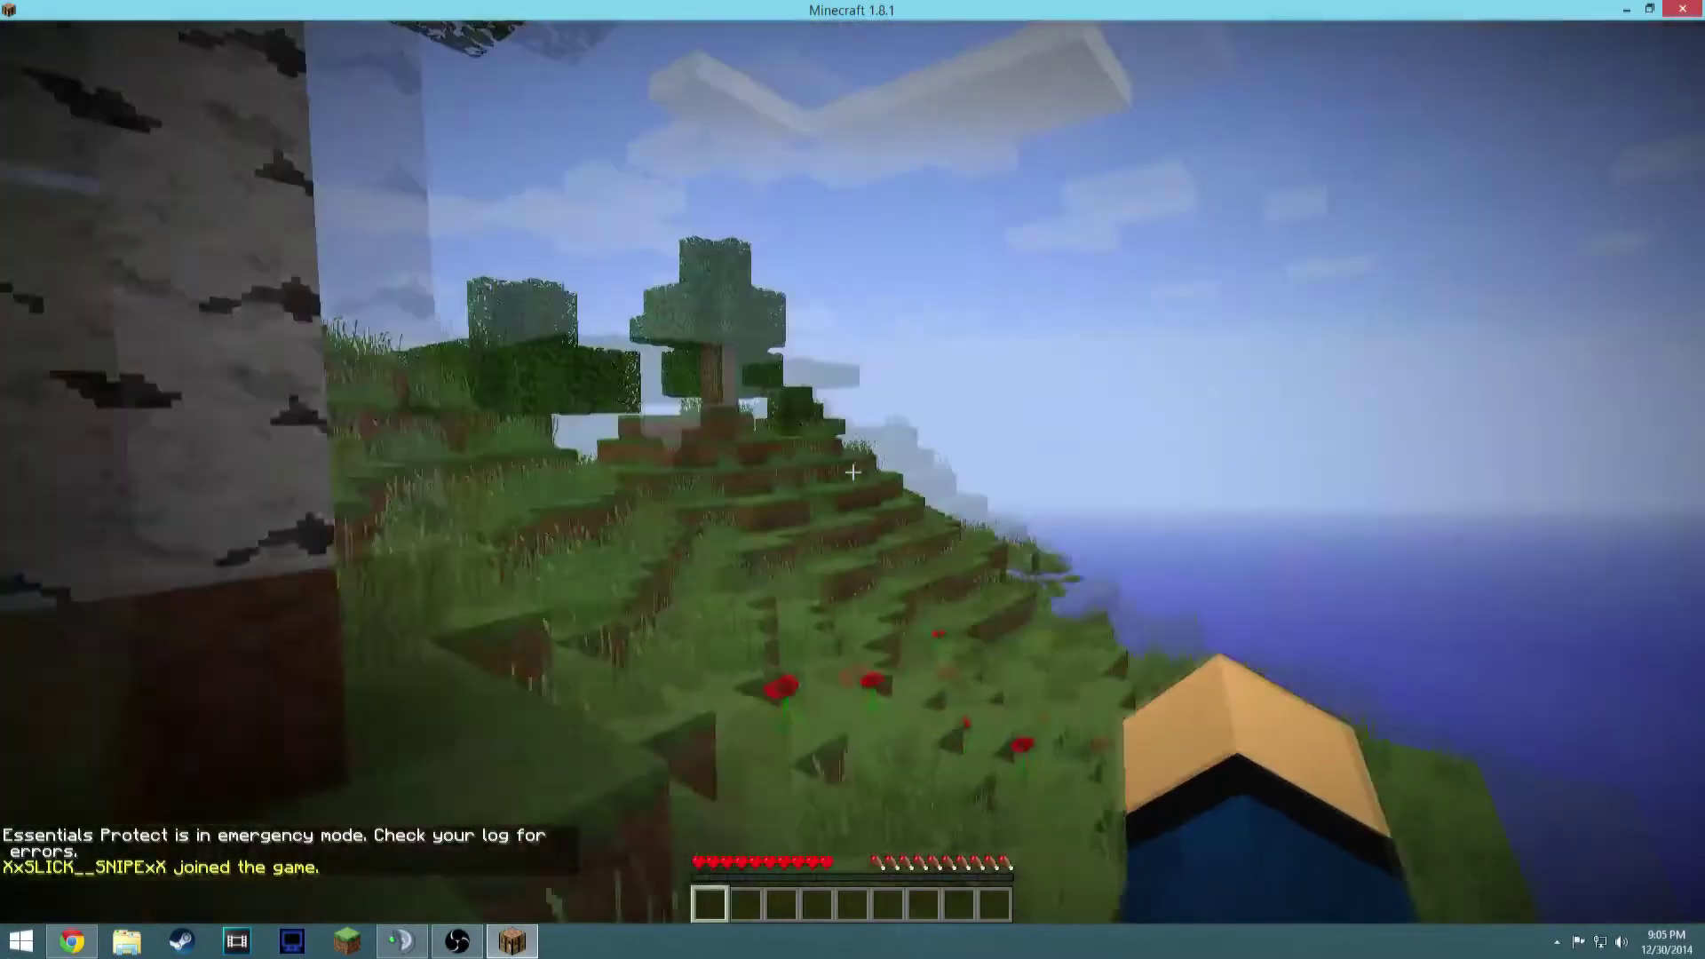
key("Escape")
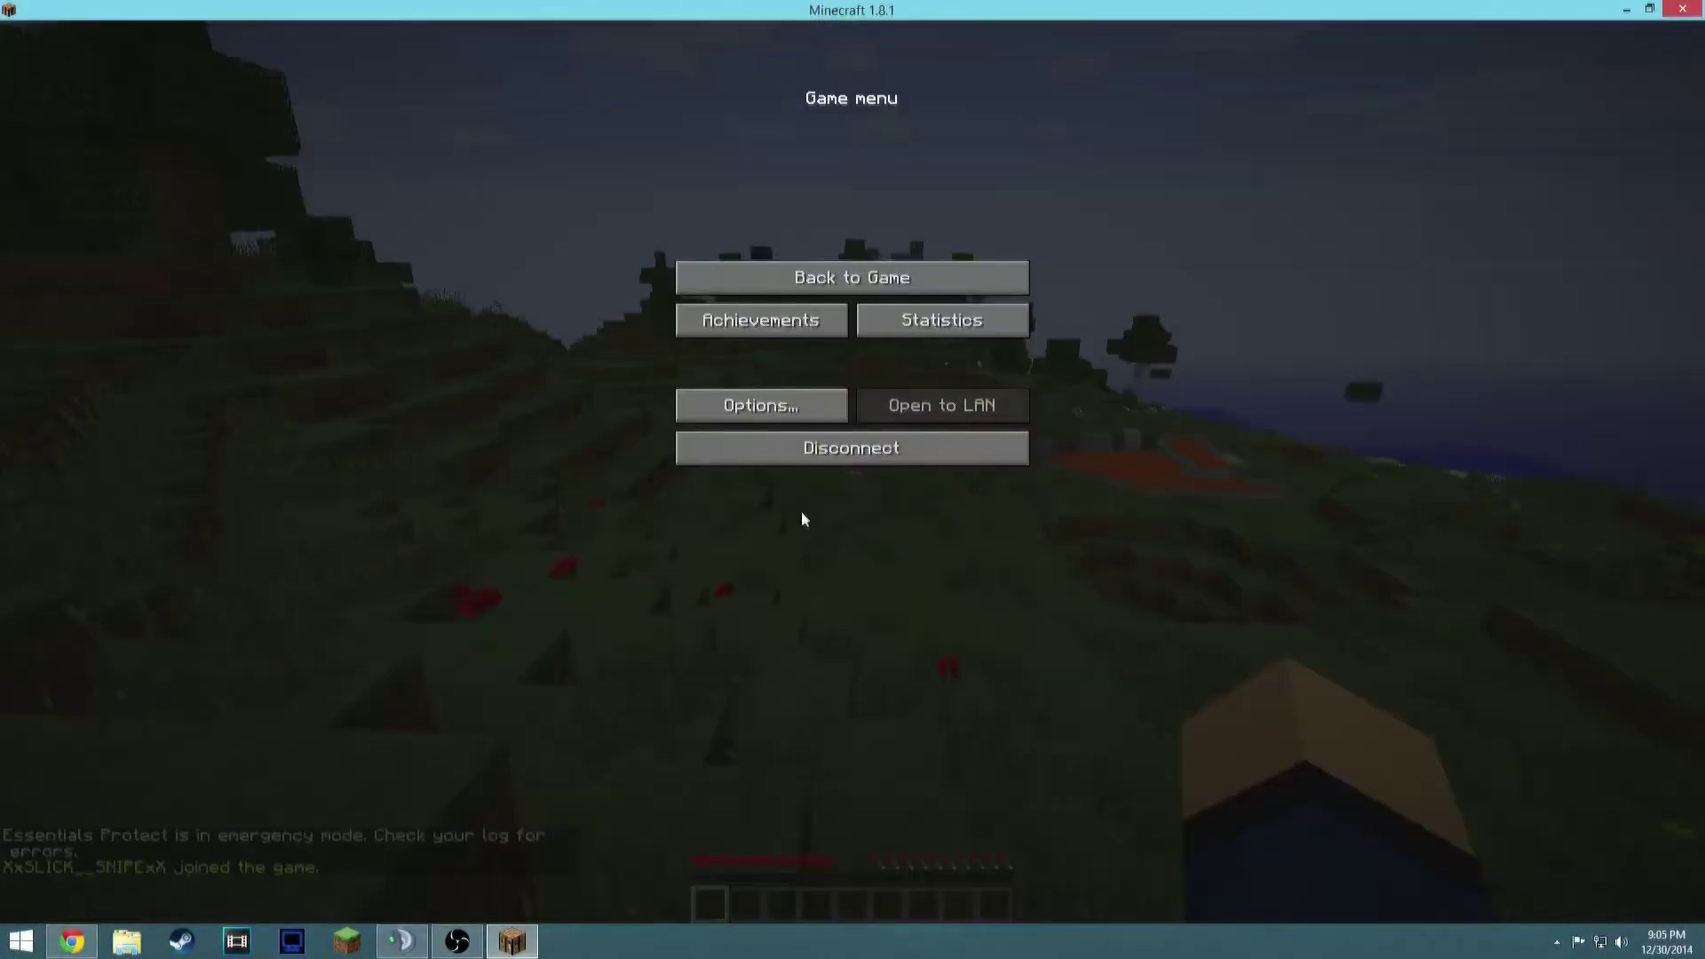
left_click(802, 451)
left_click(902, 387)
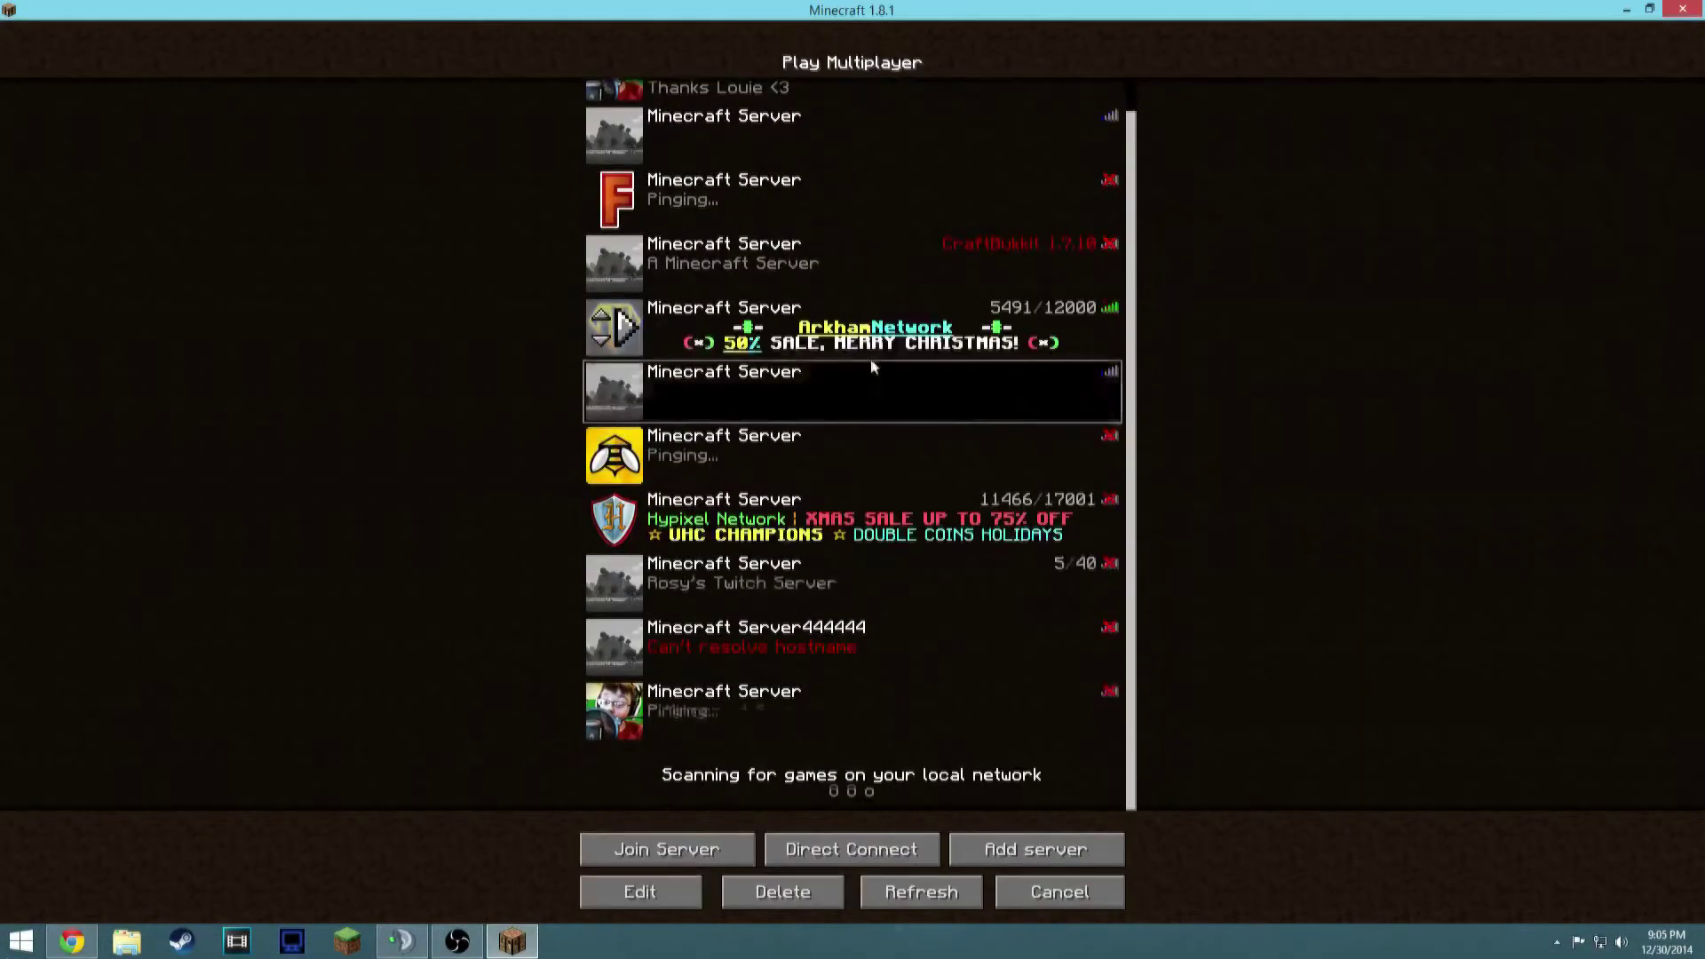
Check the bottom Minecraft Server entry's details unchanged, then refresh the server list
left_click(829, 701)
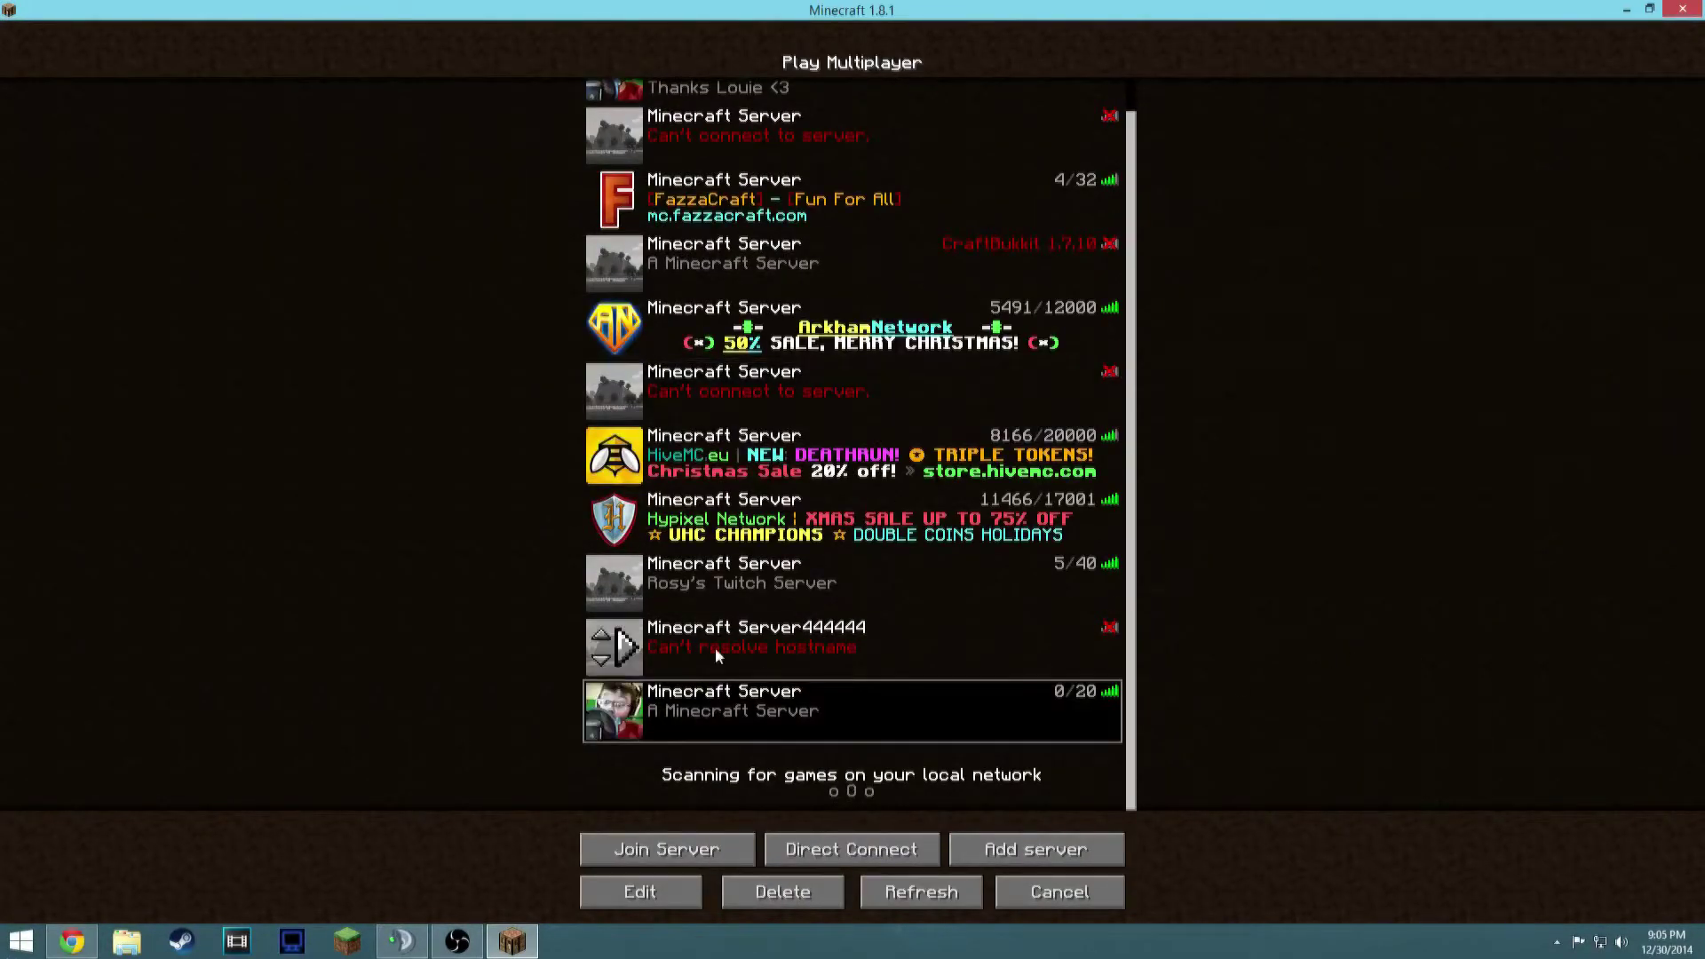
left_click(623, 884)
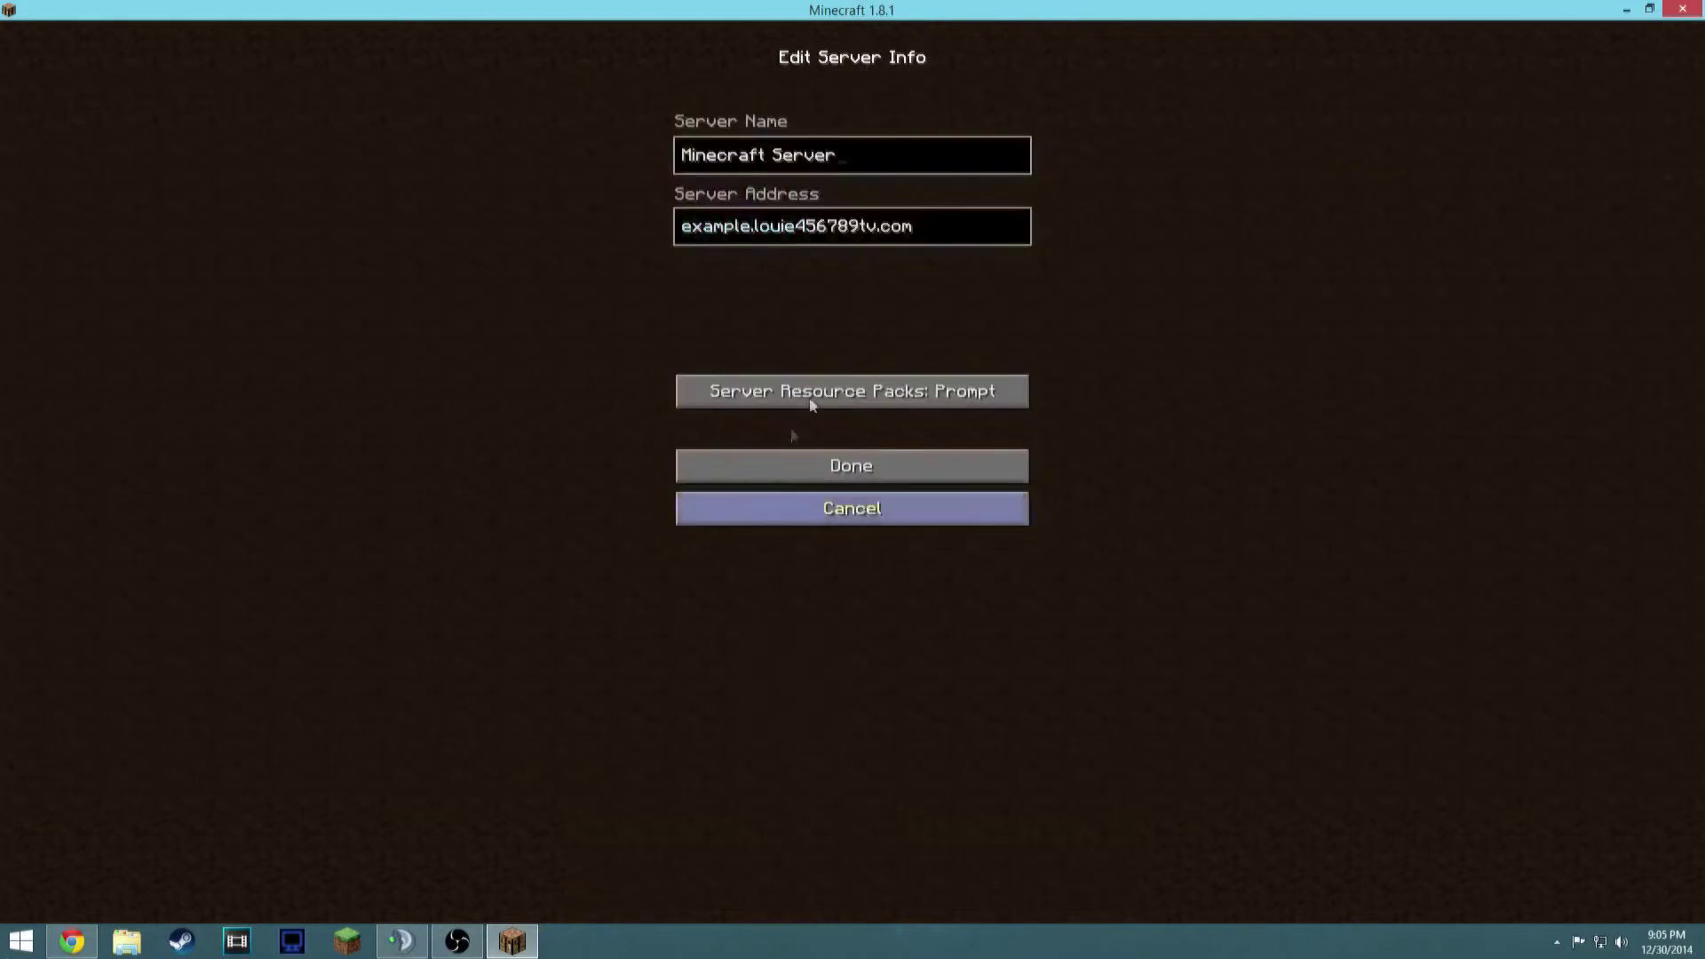
left_click(851, 466)
left_click(920, 892)
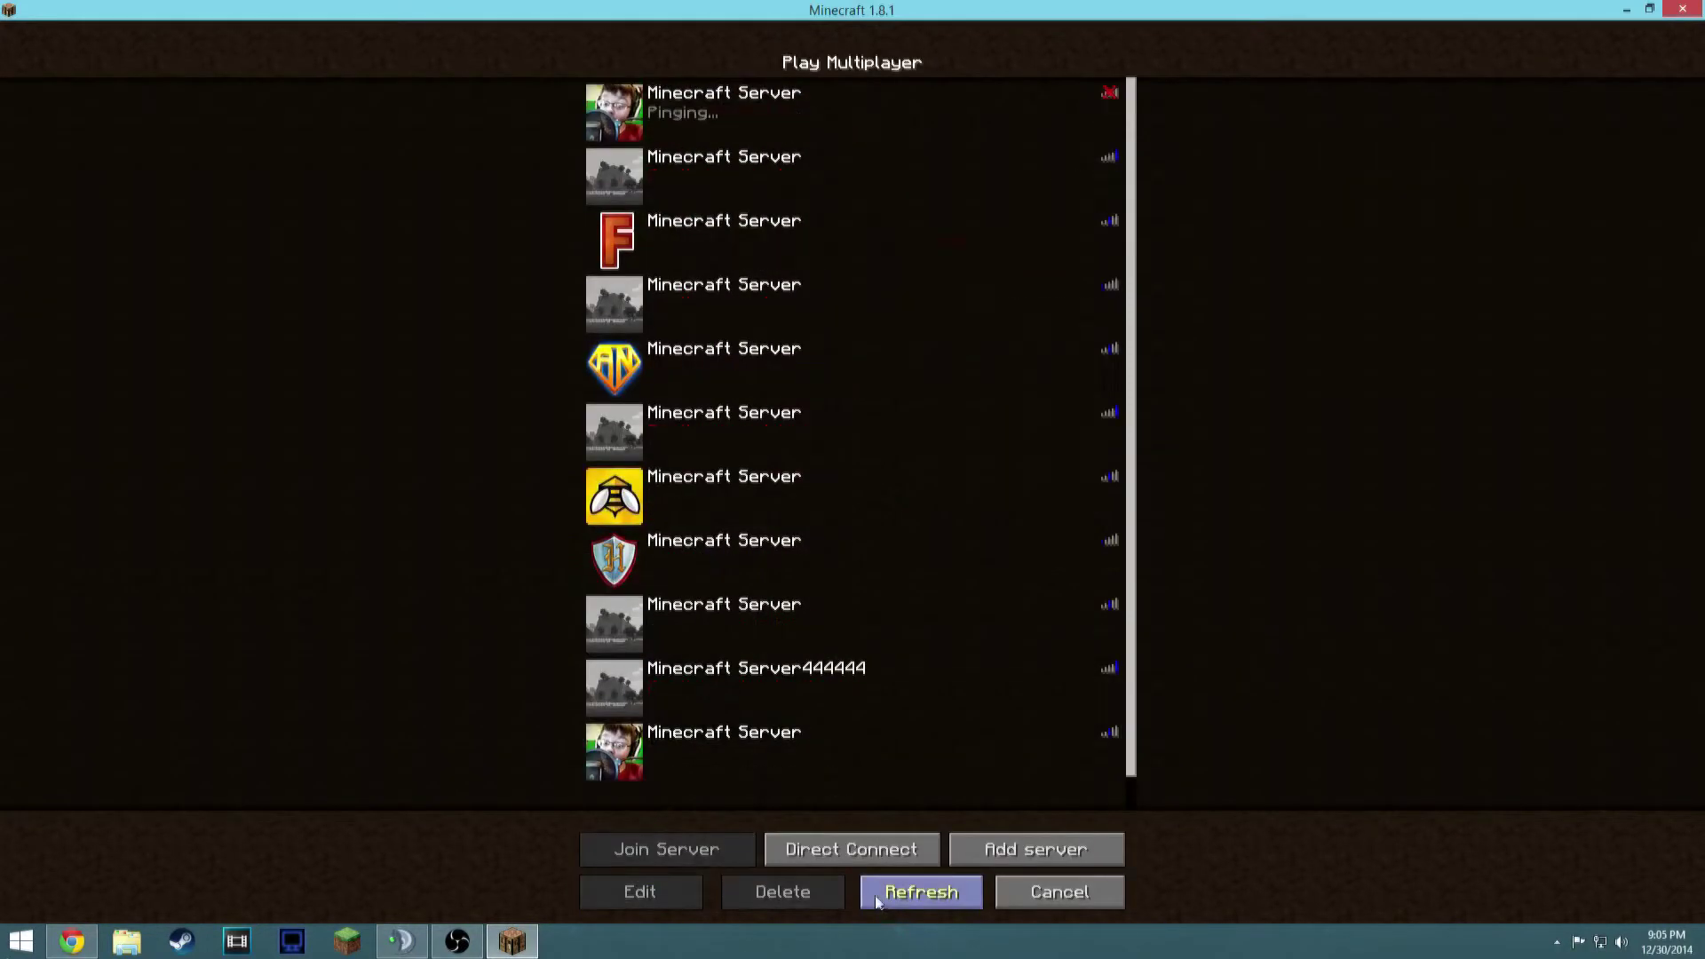
scroll(721, 762, "down", 2)
Switch from Minecraft back to GoDaddy's Zone File Editor to review the saved records
key("alt+Tab")
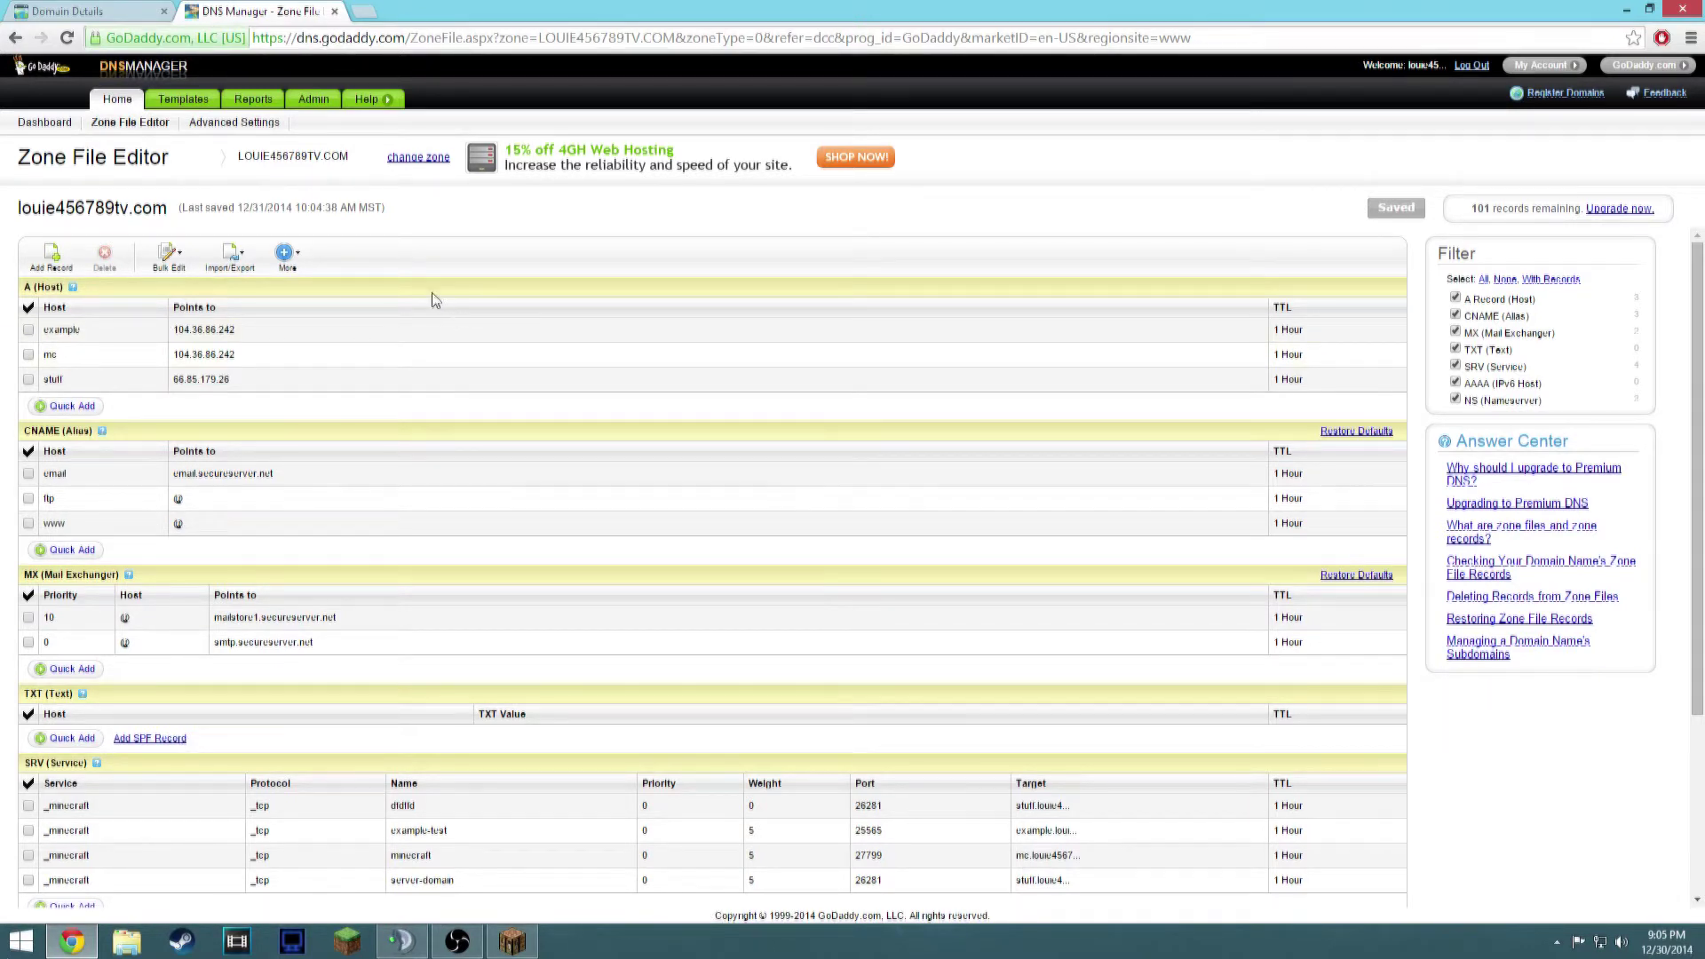
In a new tab, search Google for 'srv', then refine the query to 'srv minecraft'
left_click(357, 16)
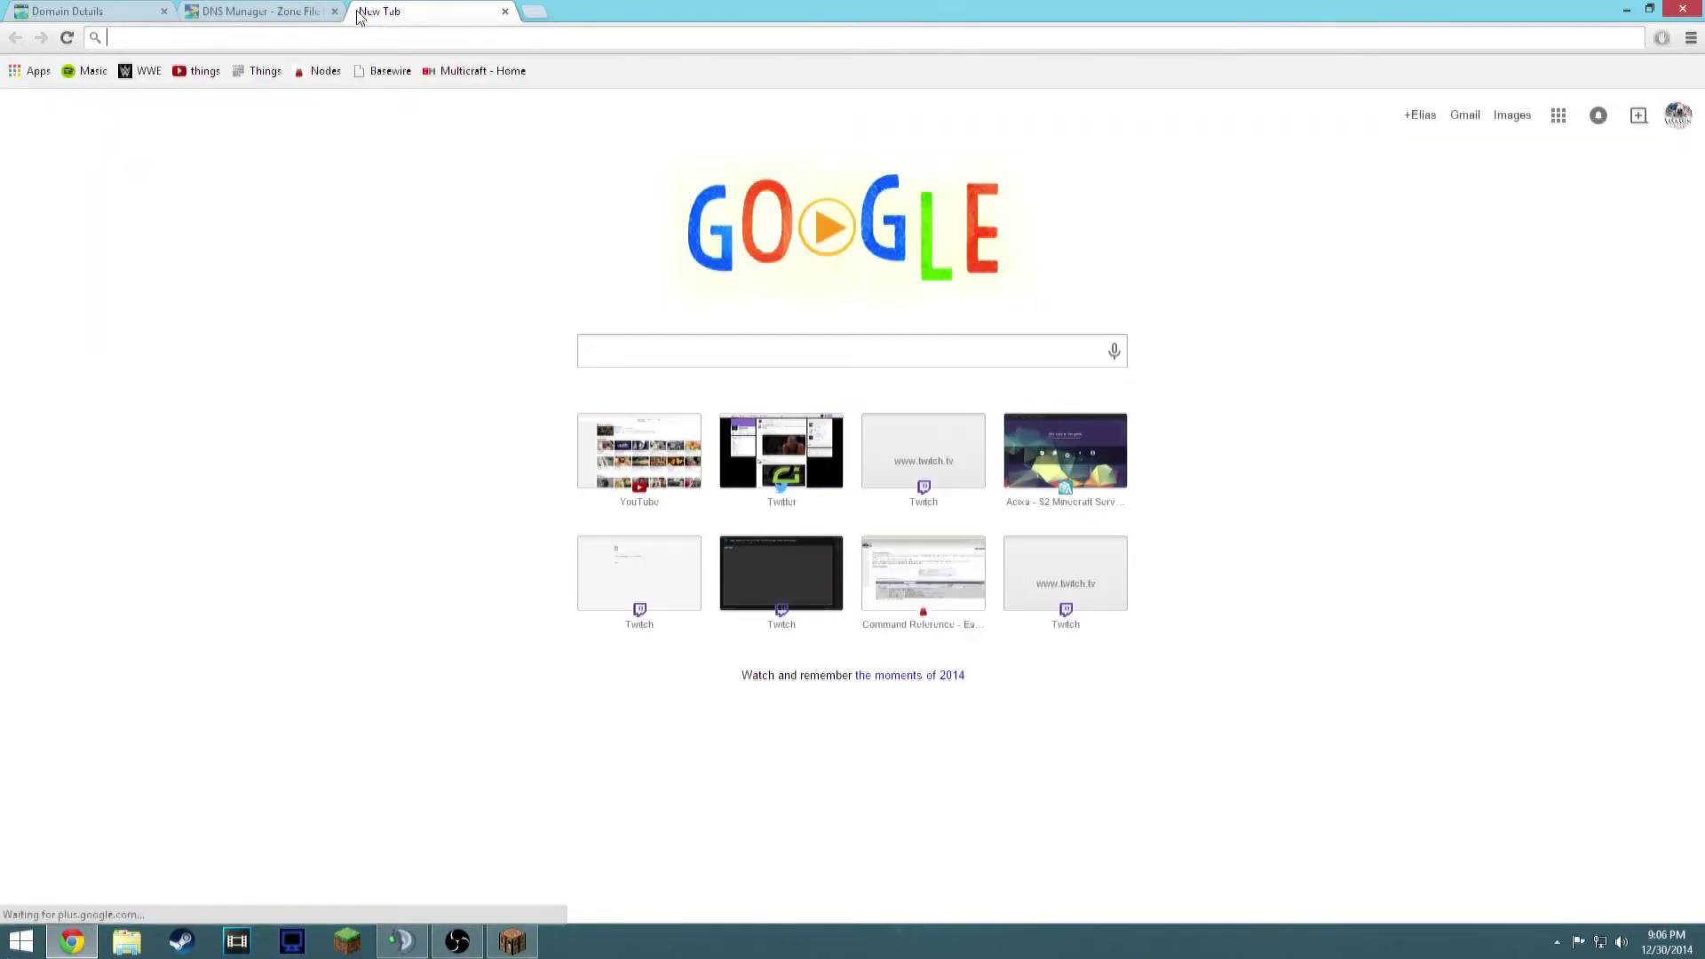
type("srv")
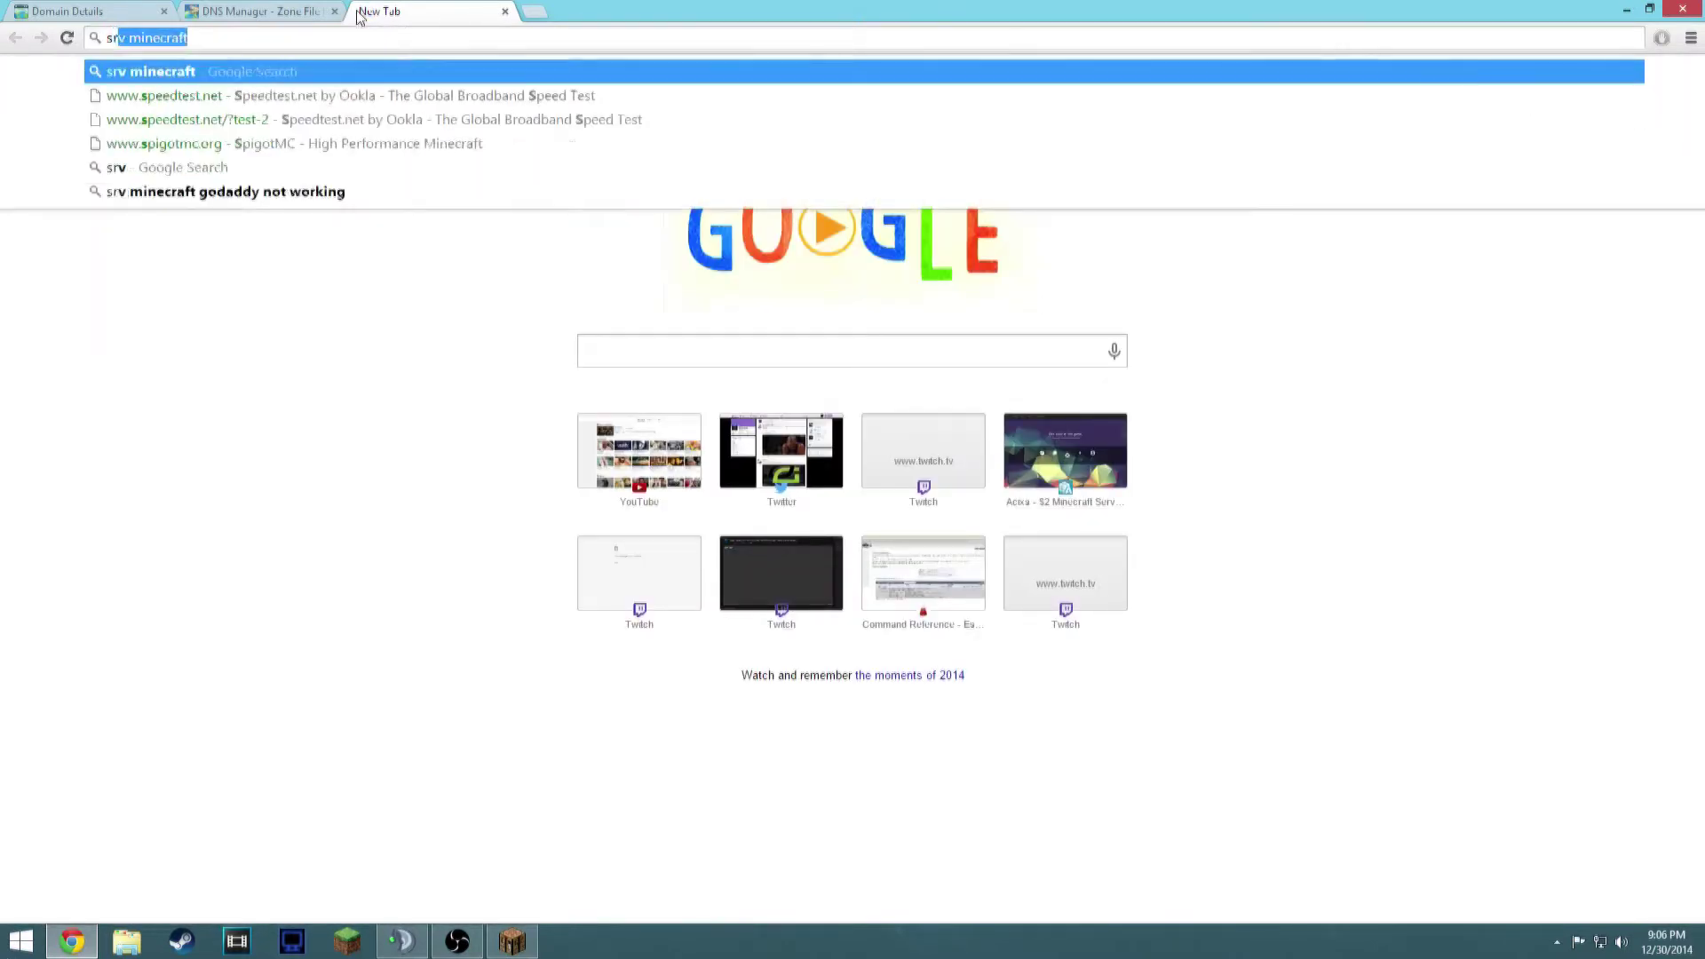
key("Return")
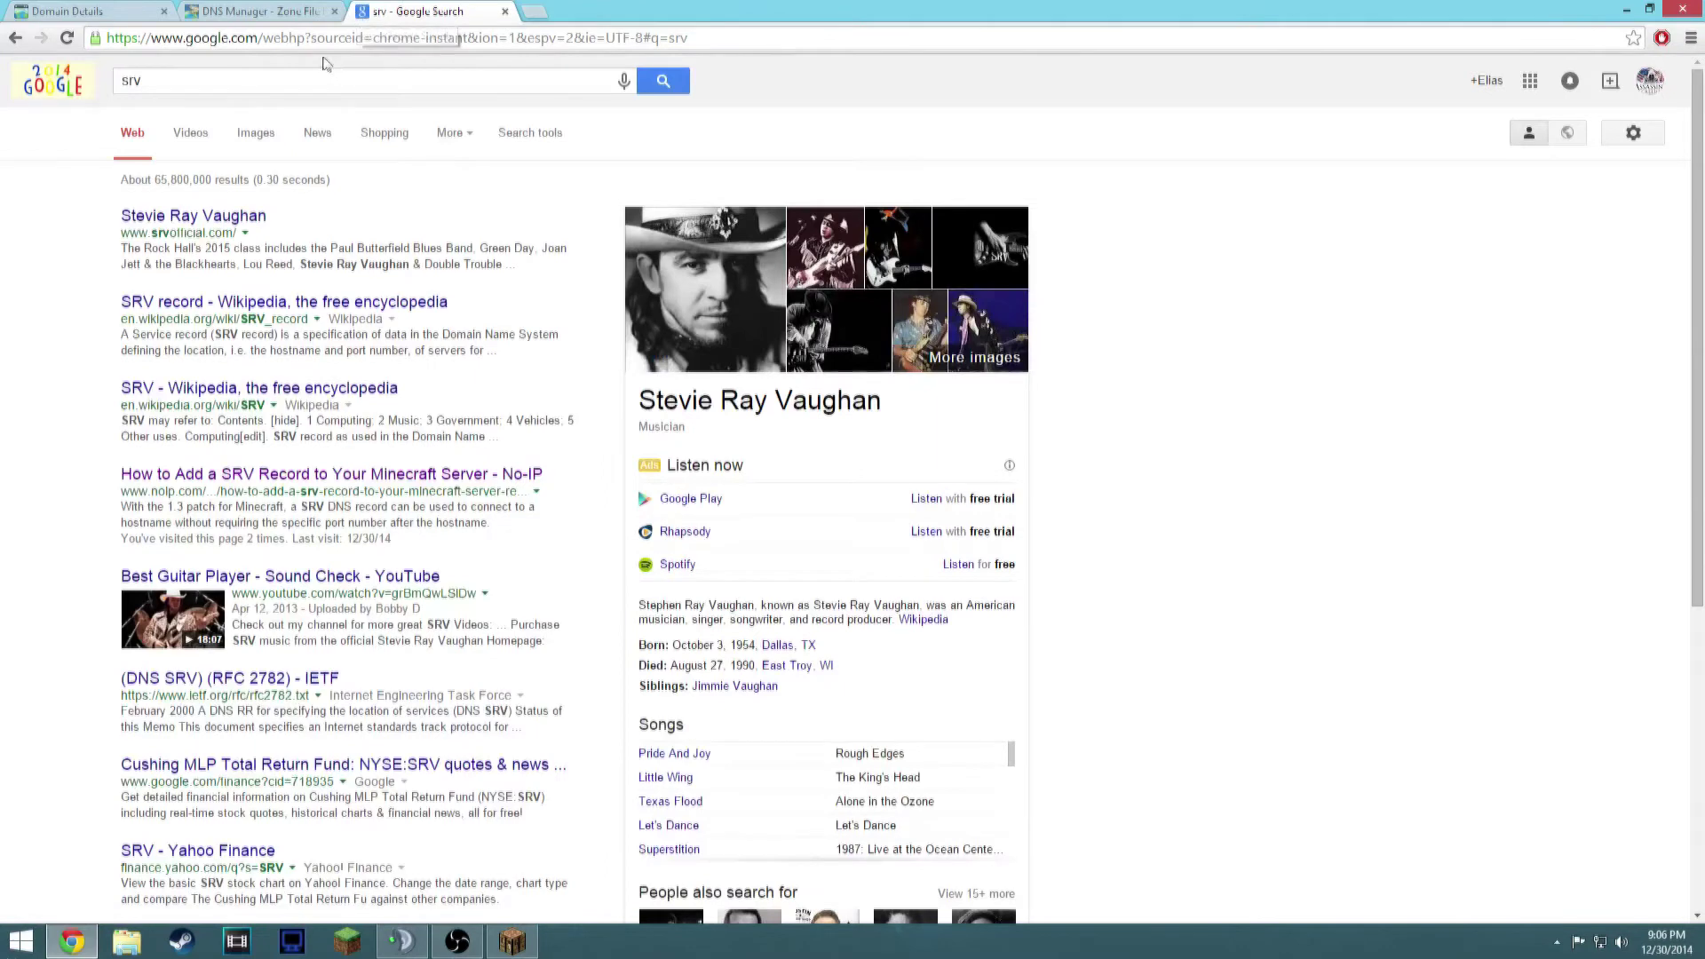
left_click(271, 81)
type("minecraft")
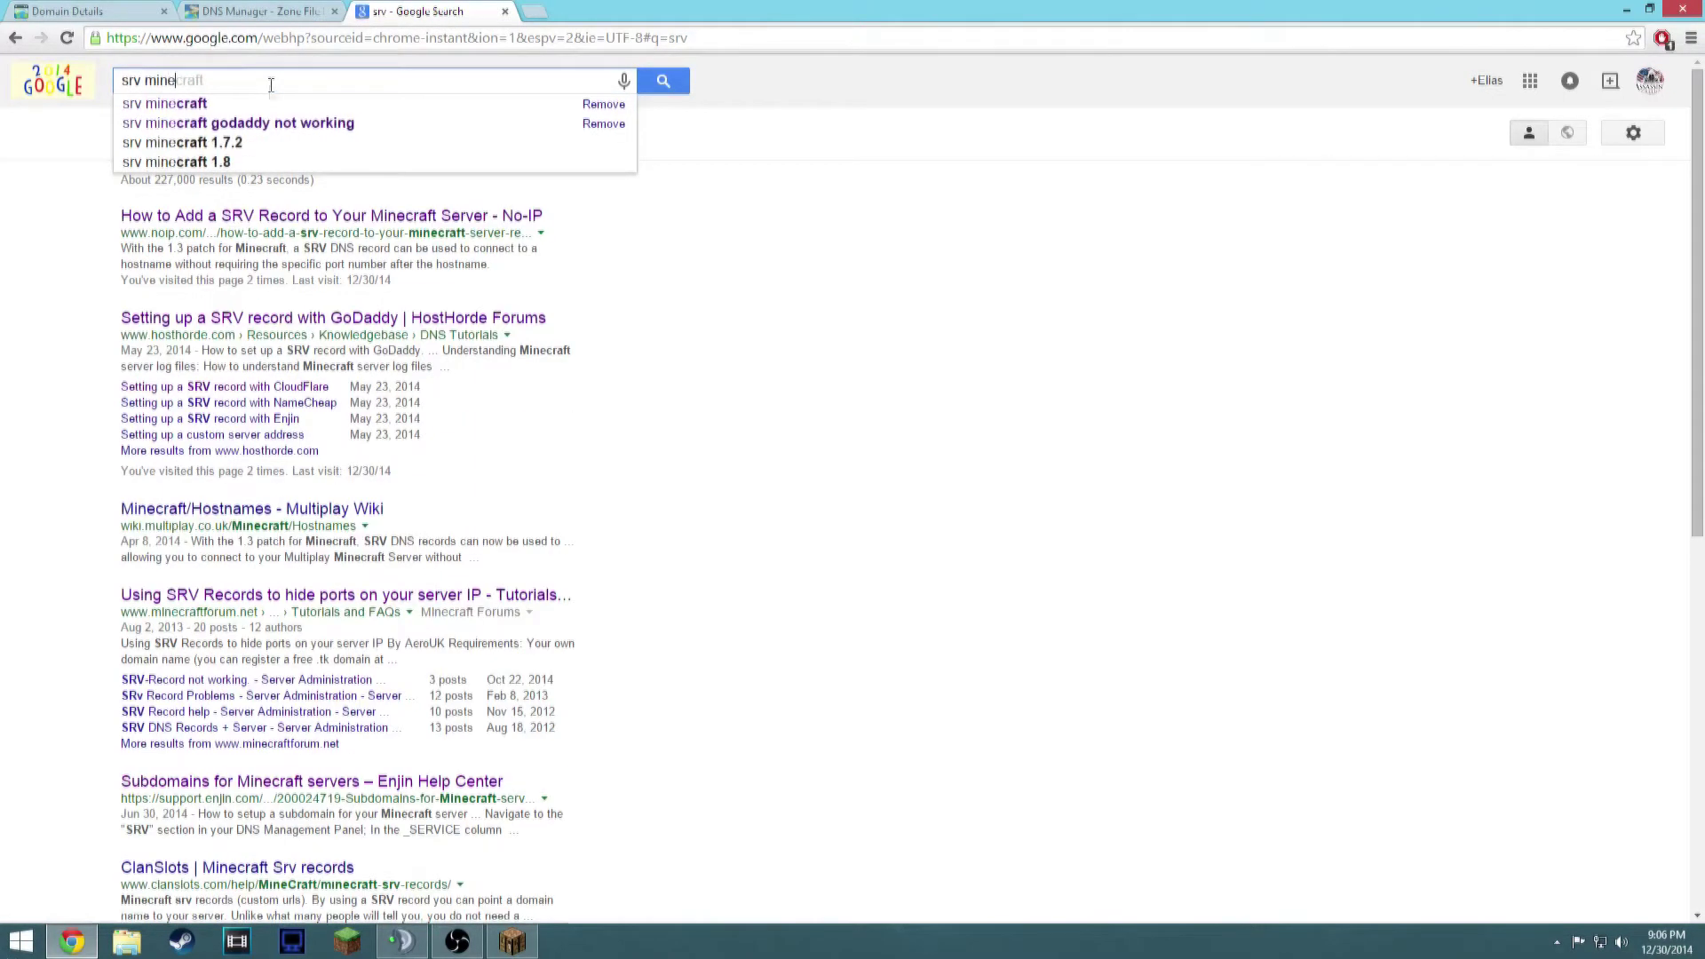
key("Return")
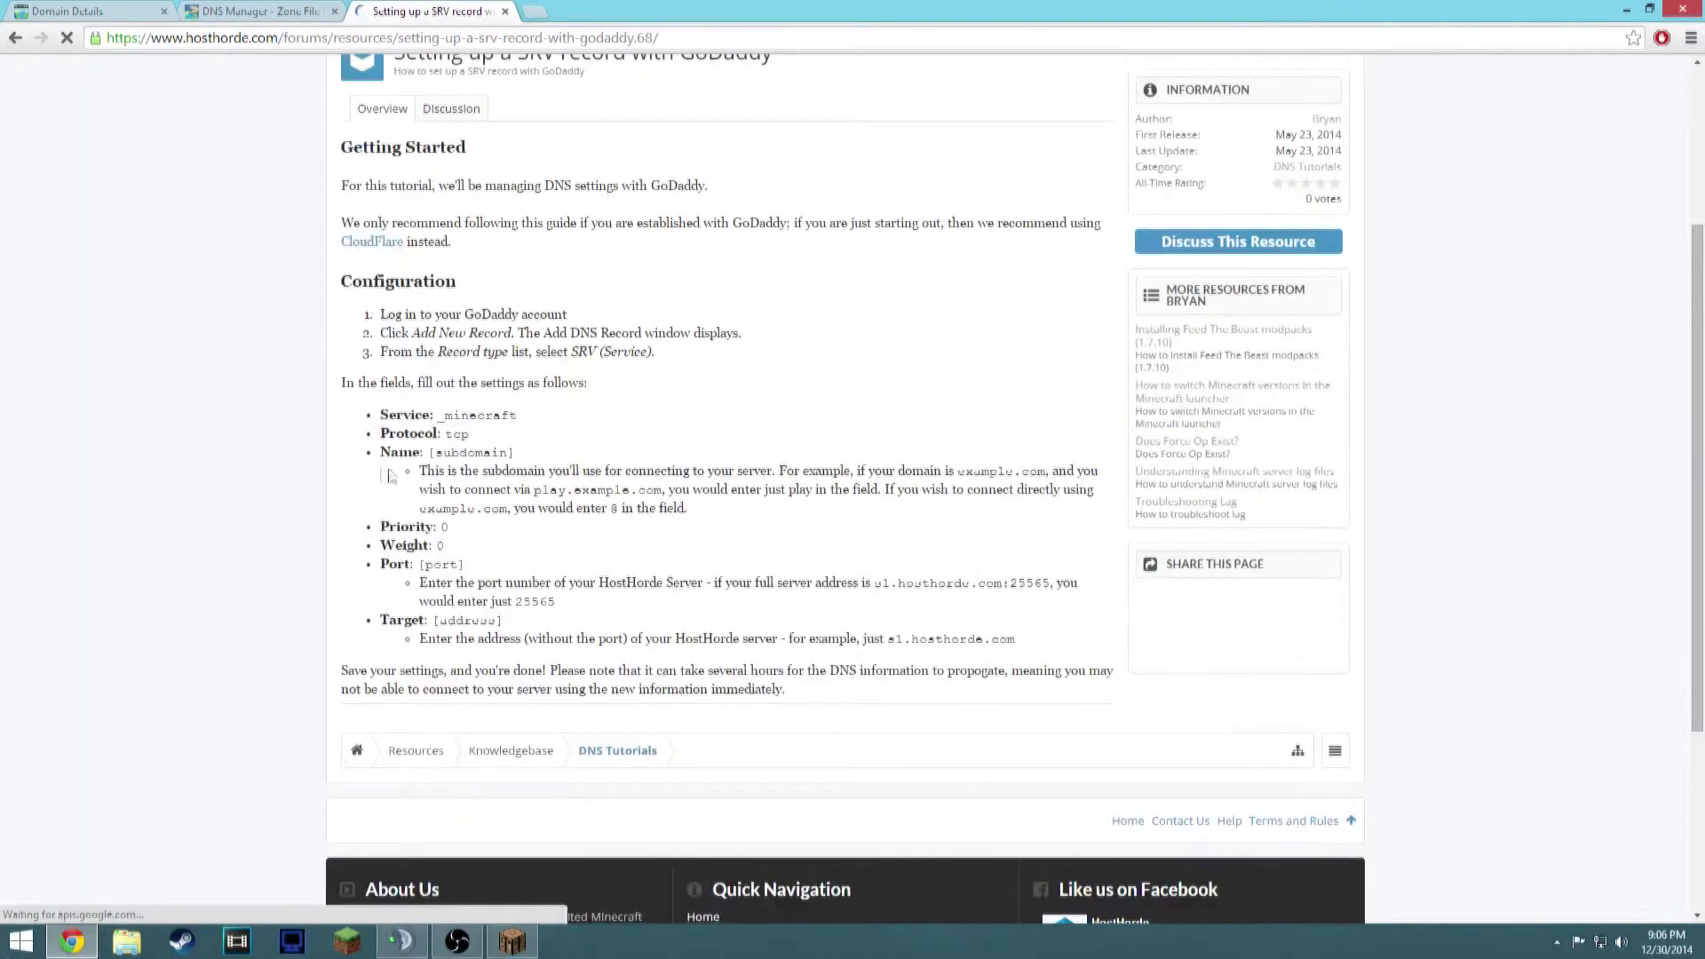
left_click_drag(518, 415, 451, 444)
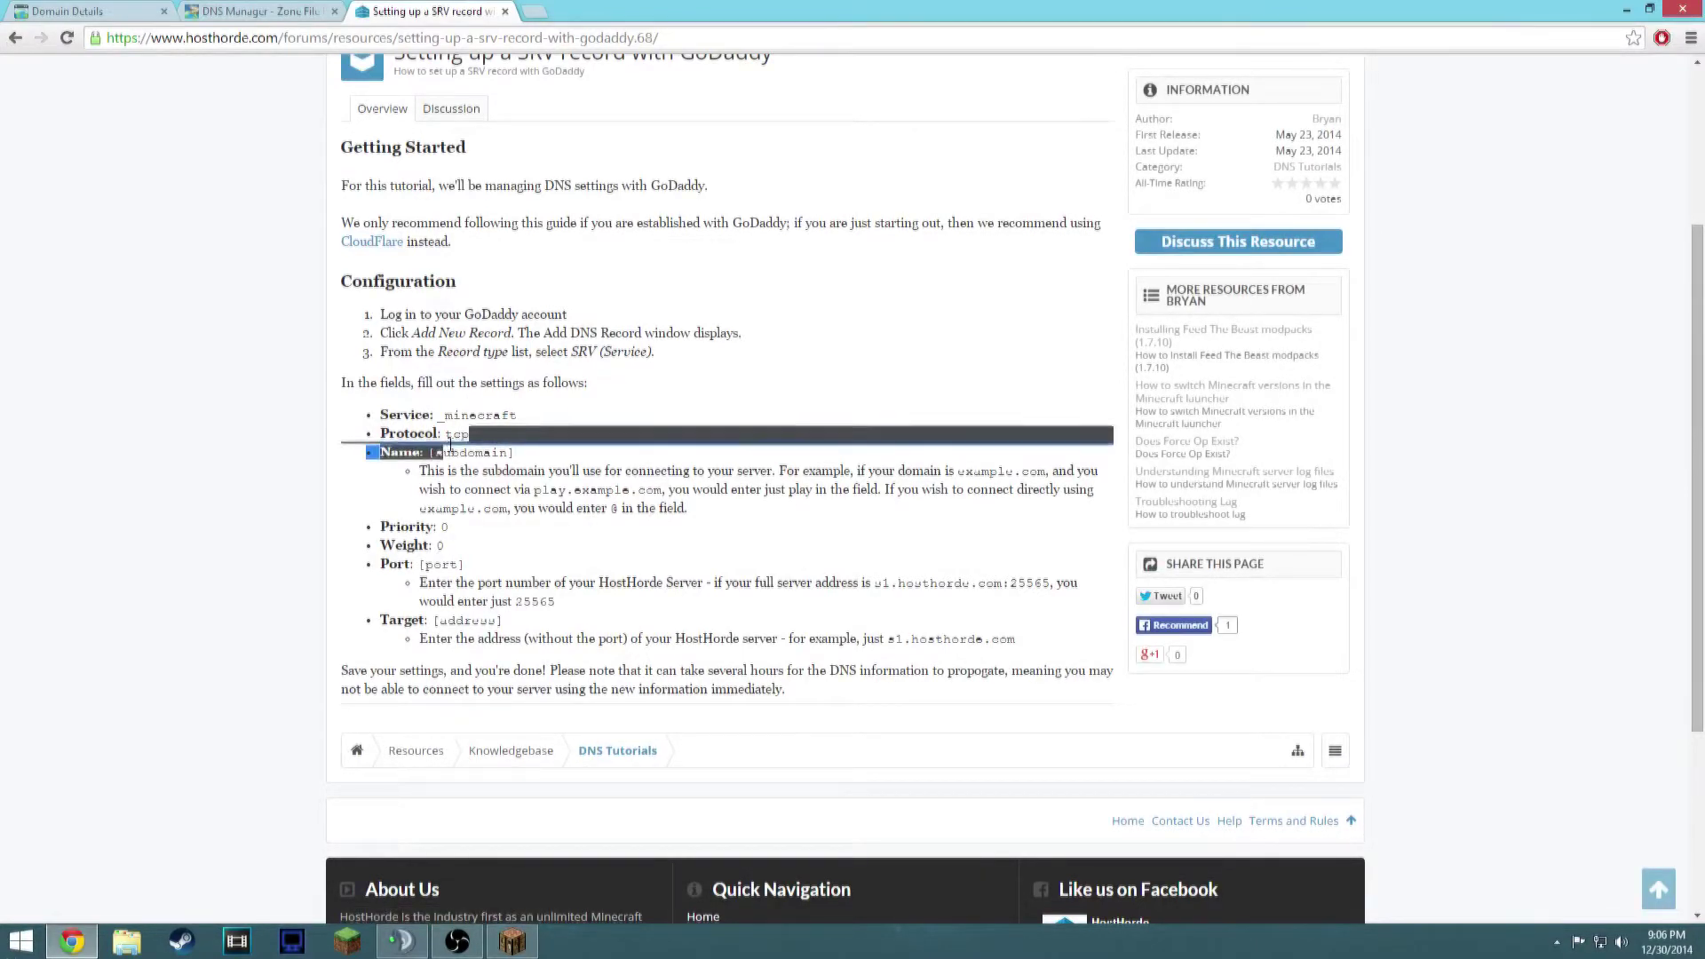
left_click(450, 444)
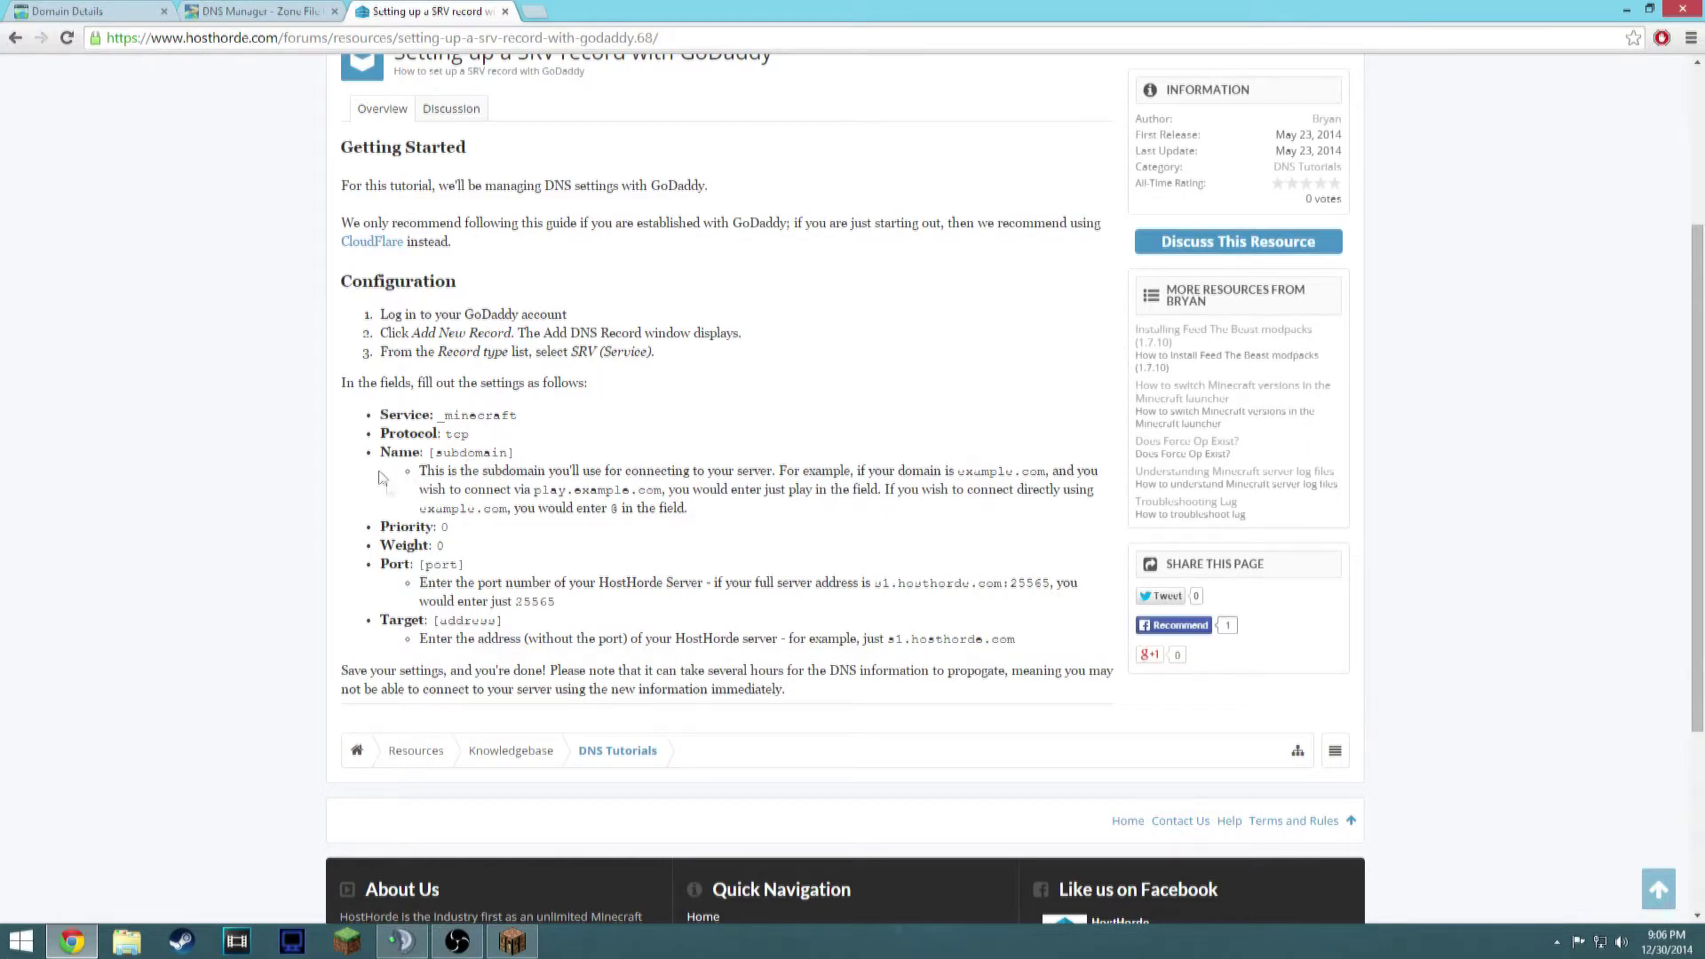
left_click_drag(442, 458, 267, 493)
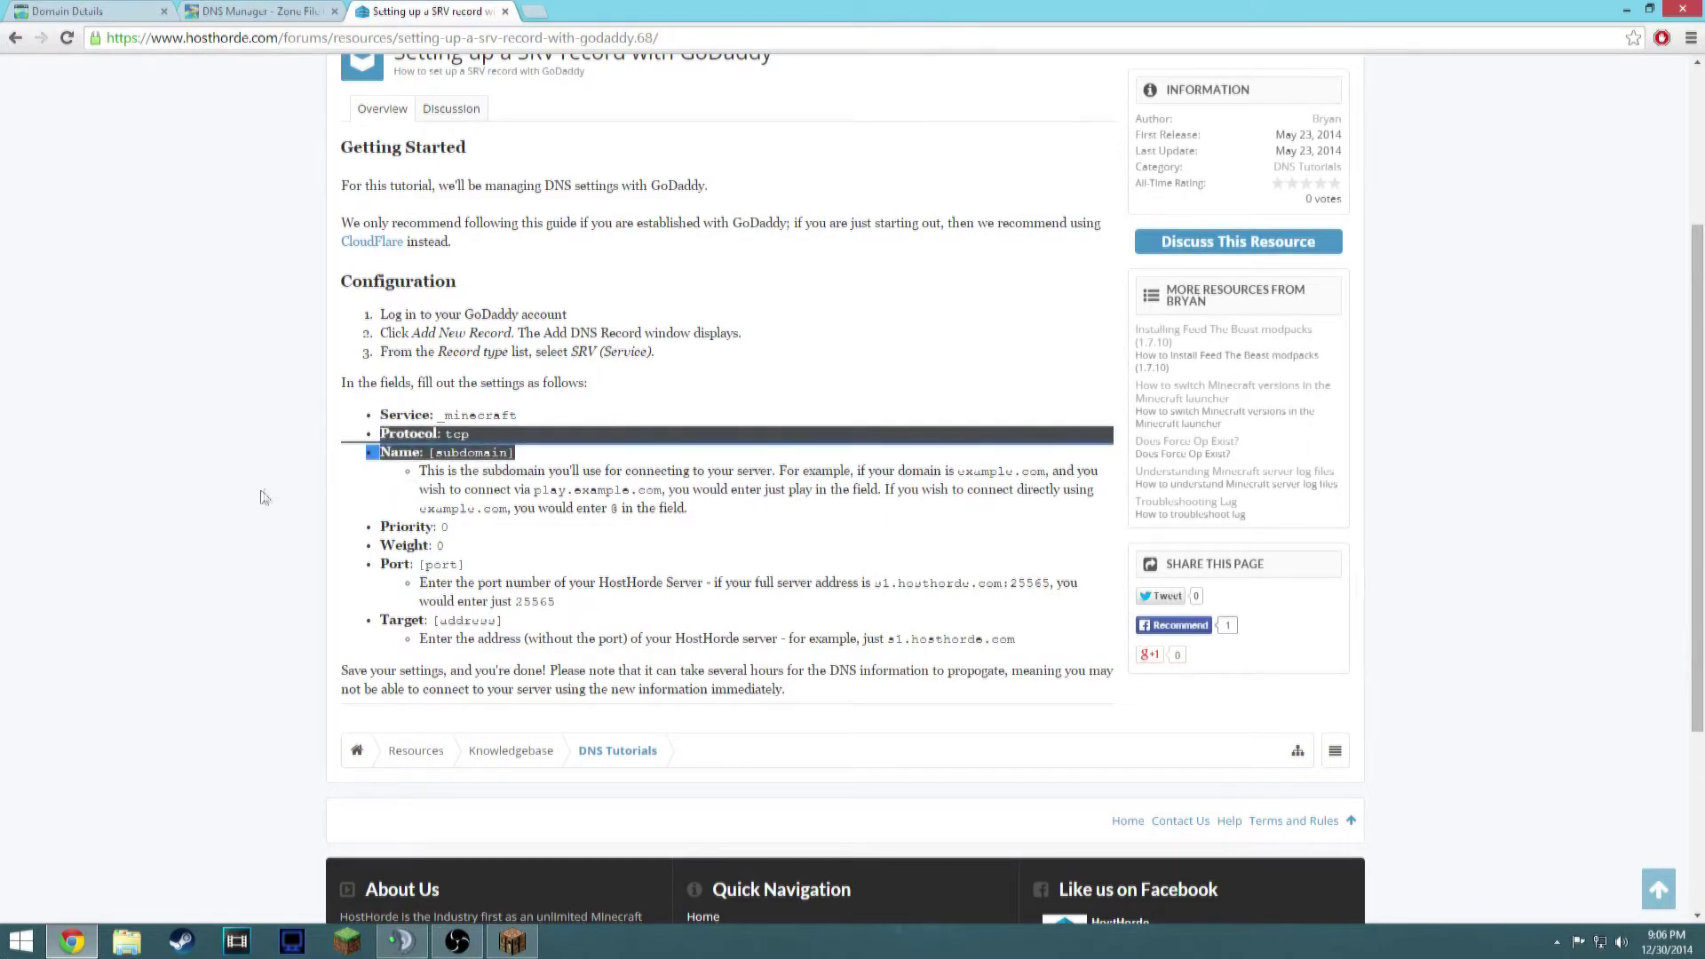
left_click(648, 568)
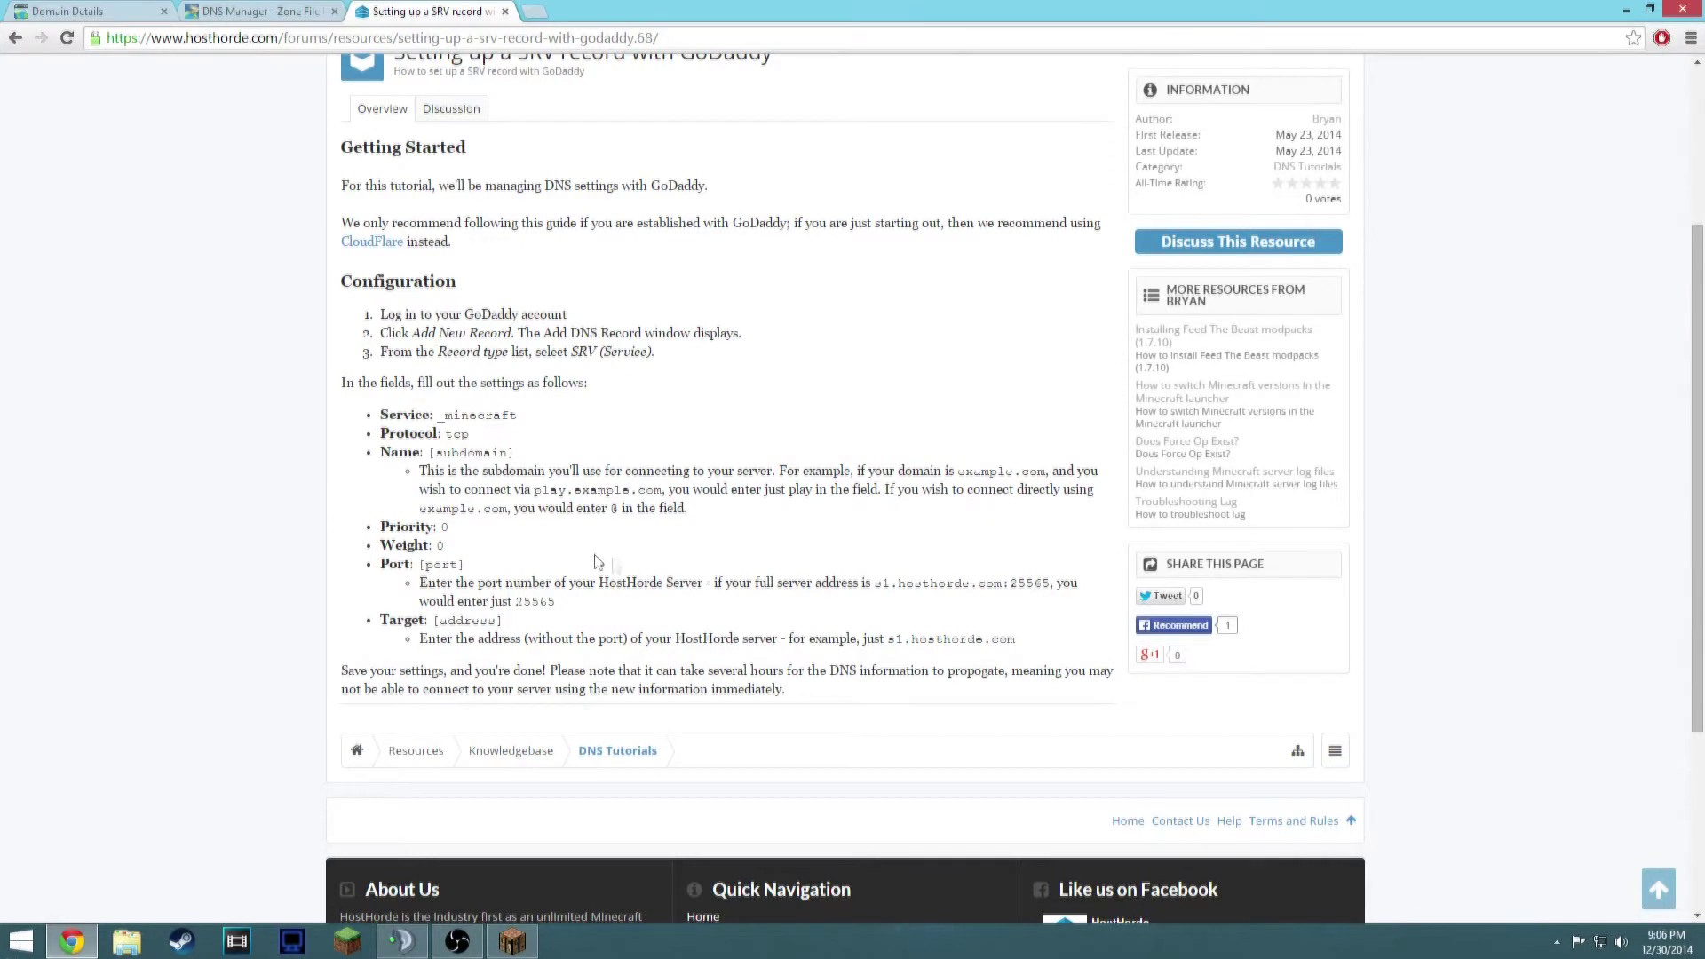
double_click(439, 545)
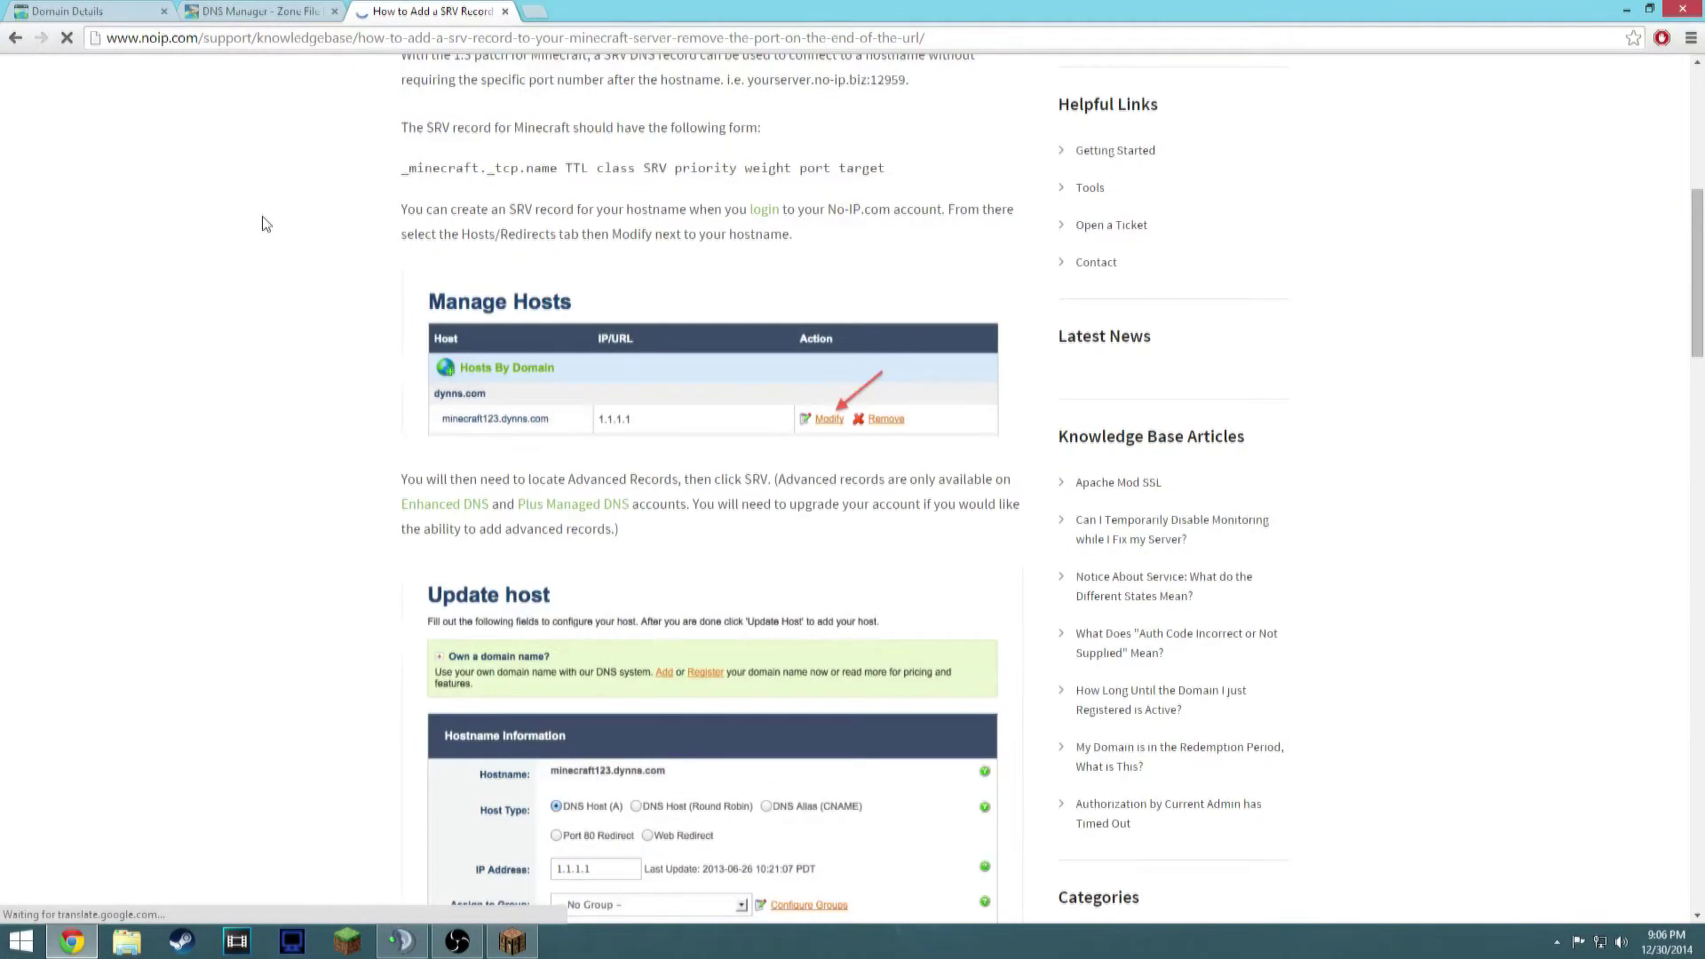
scroll(267, 225, "down", 20)
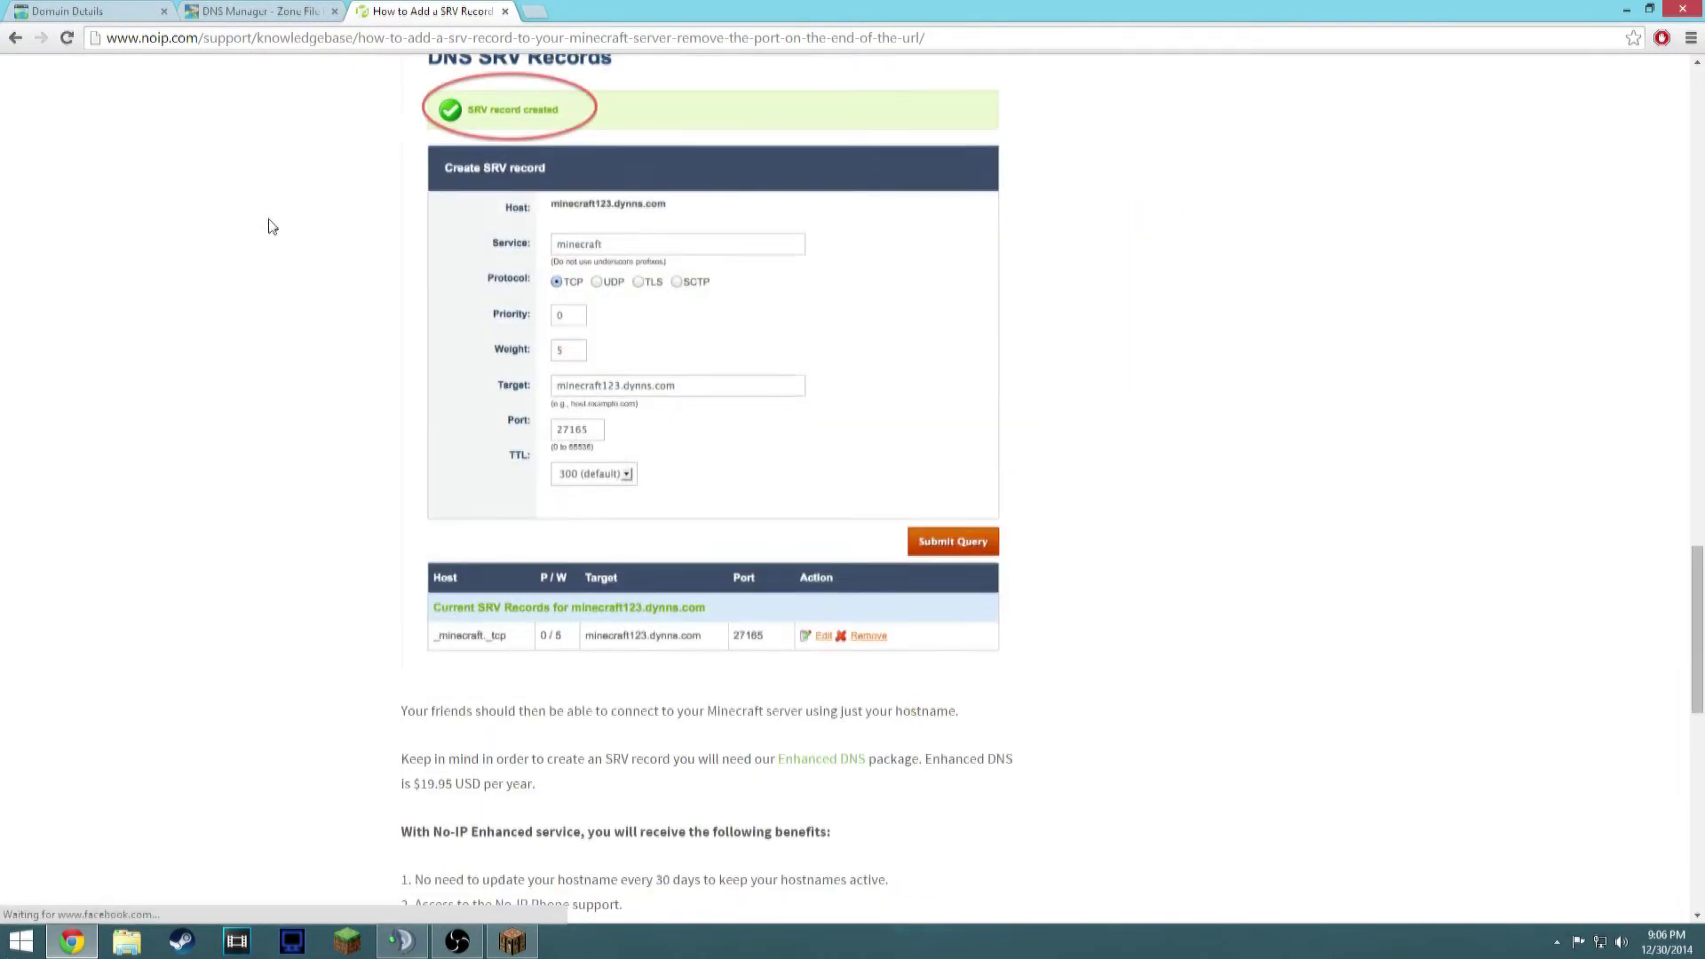
Read No-IP's SRV field instructions, noting underscores are automatic, then return to GoDaddy's zone editor
scroll(272, 226, "up", 12)
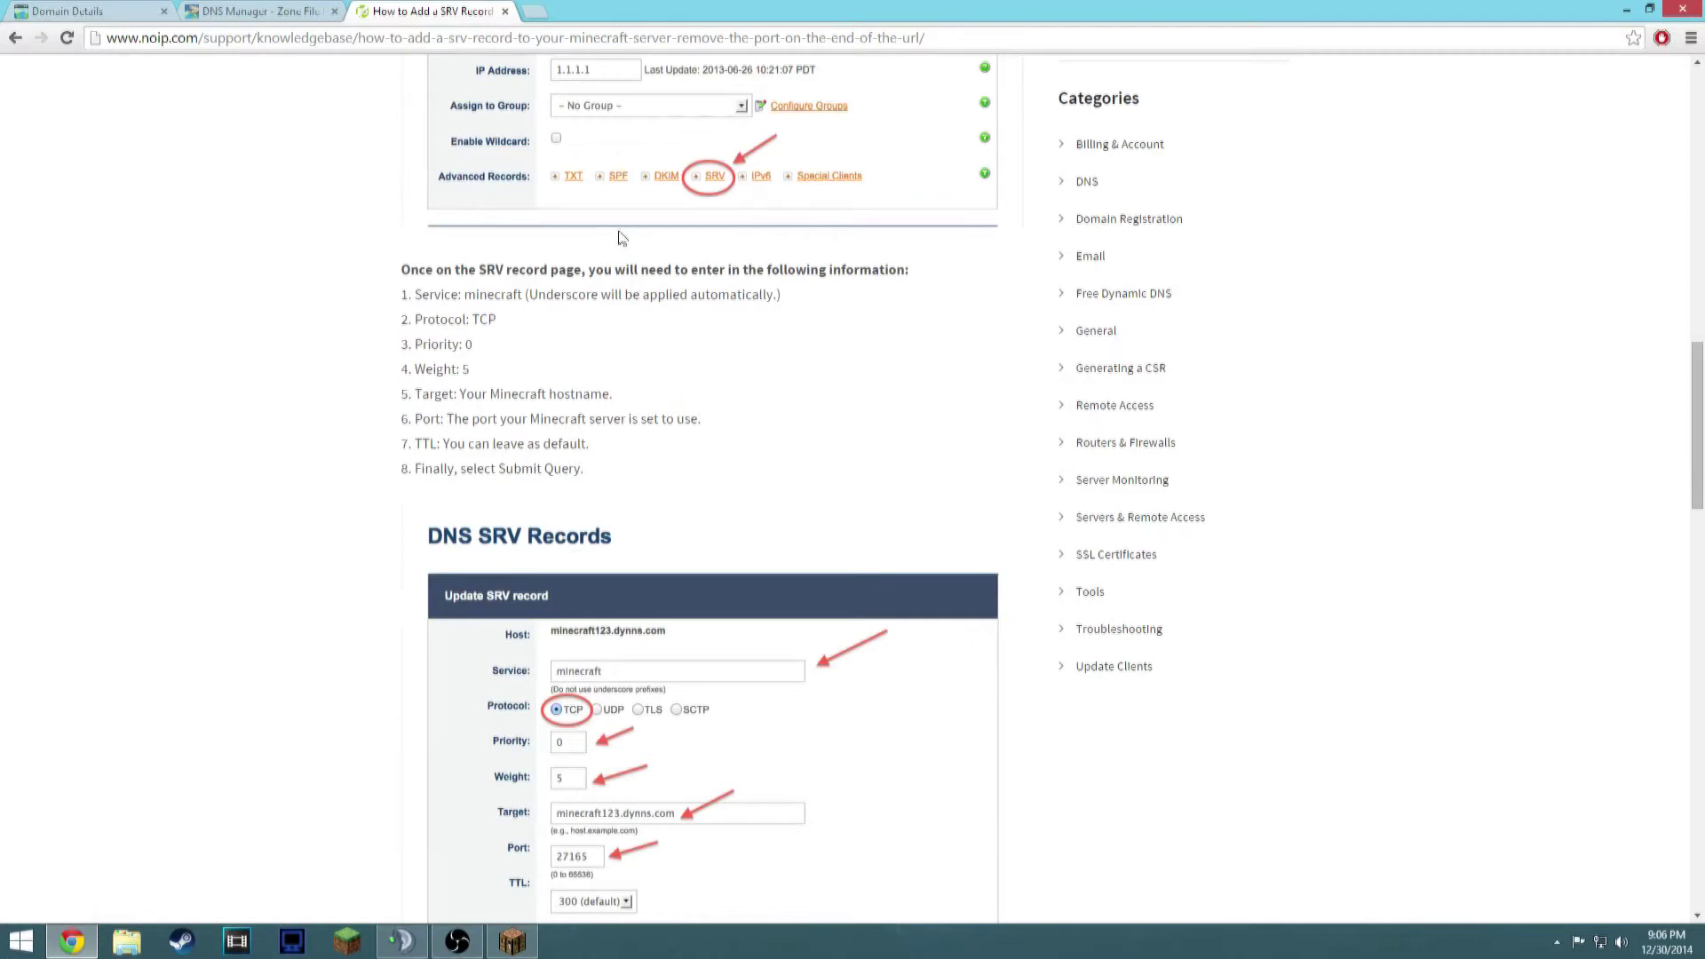
left_click_drag(530, 293, 769, 281)
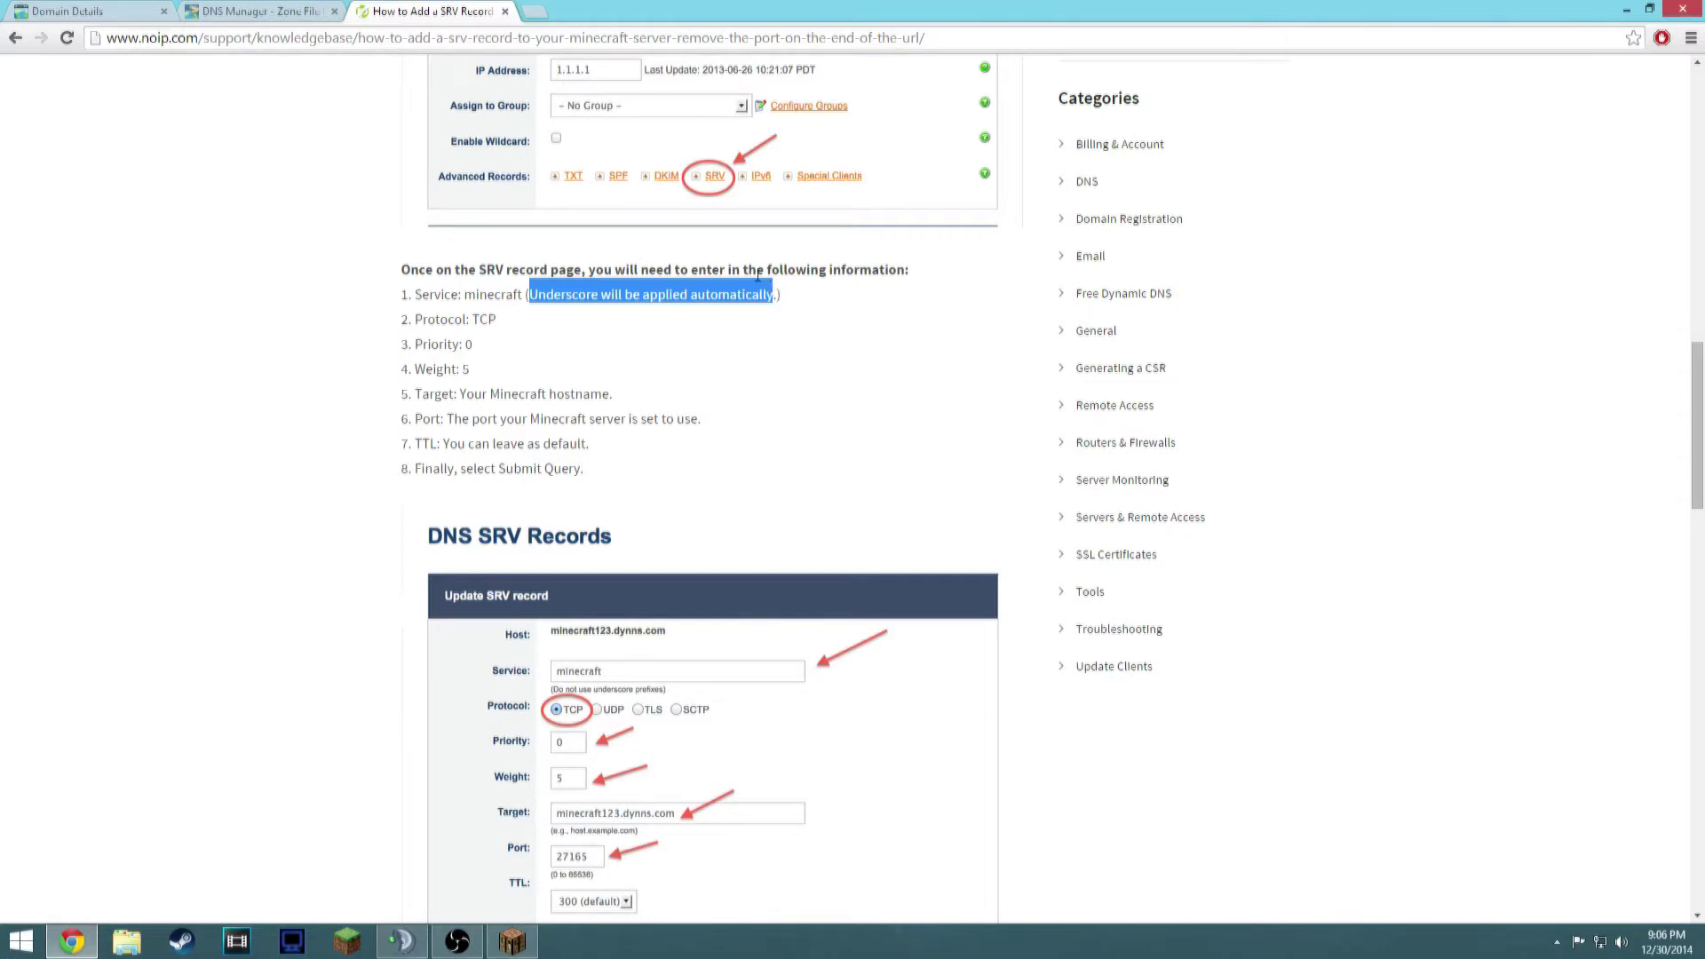
left_click(745, 335)
scroll(746, 335, "up", 6)
scroll(727, 258, "down", 4)
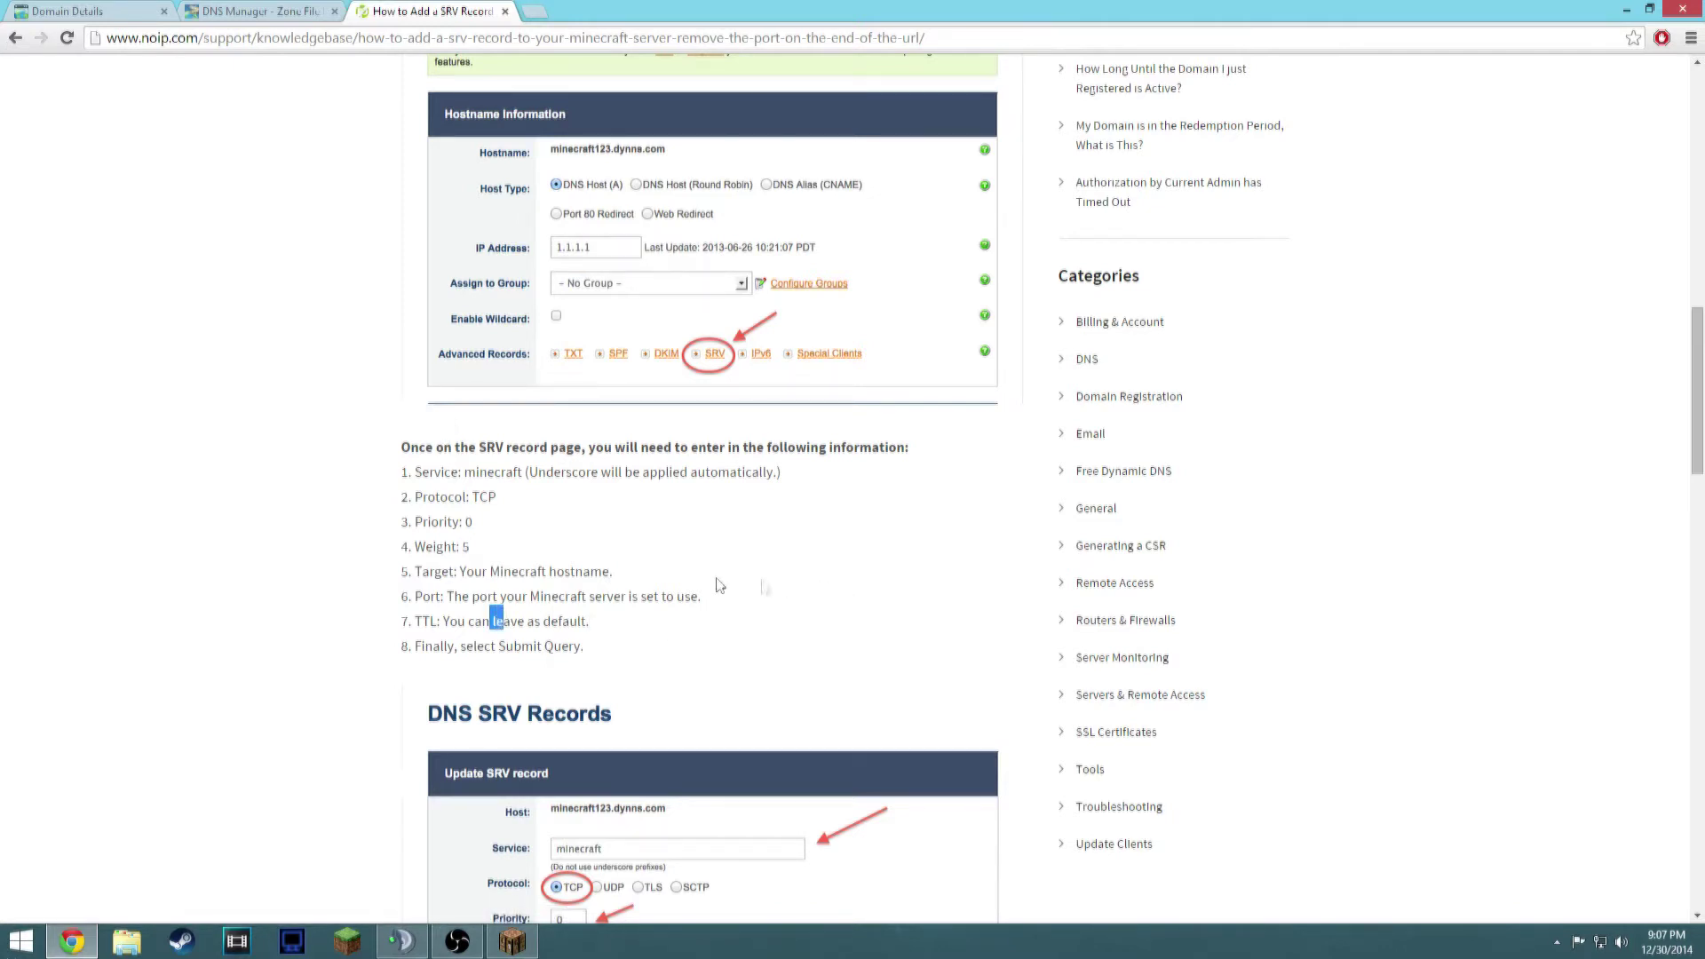
scroll(562, 595, "up", 2)
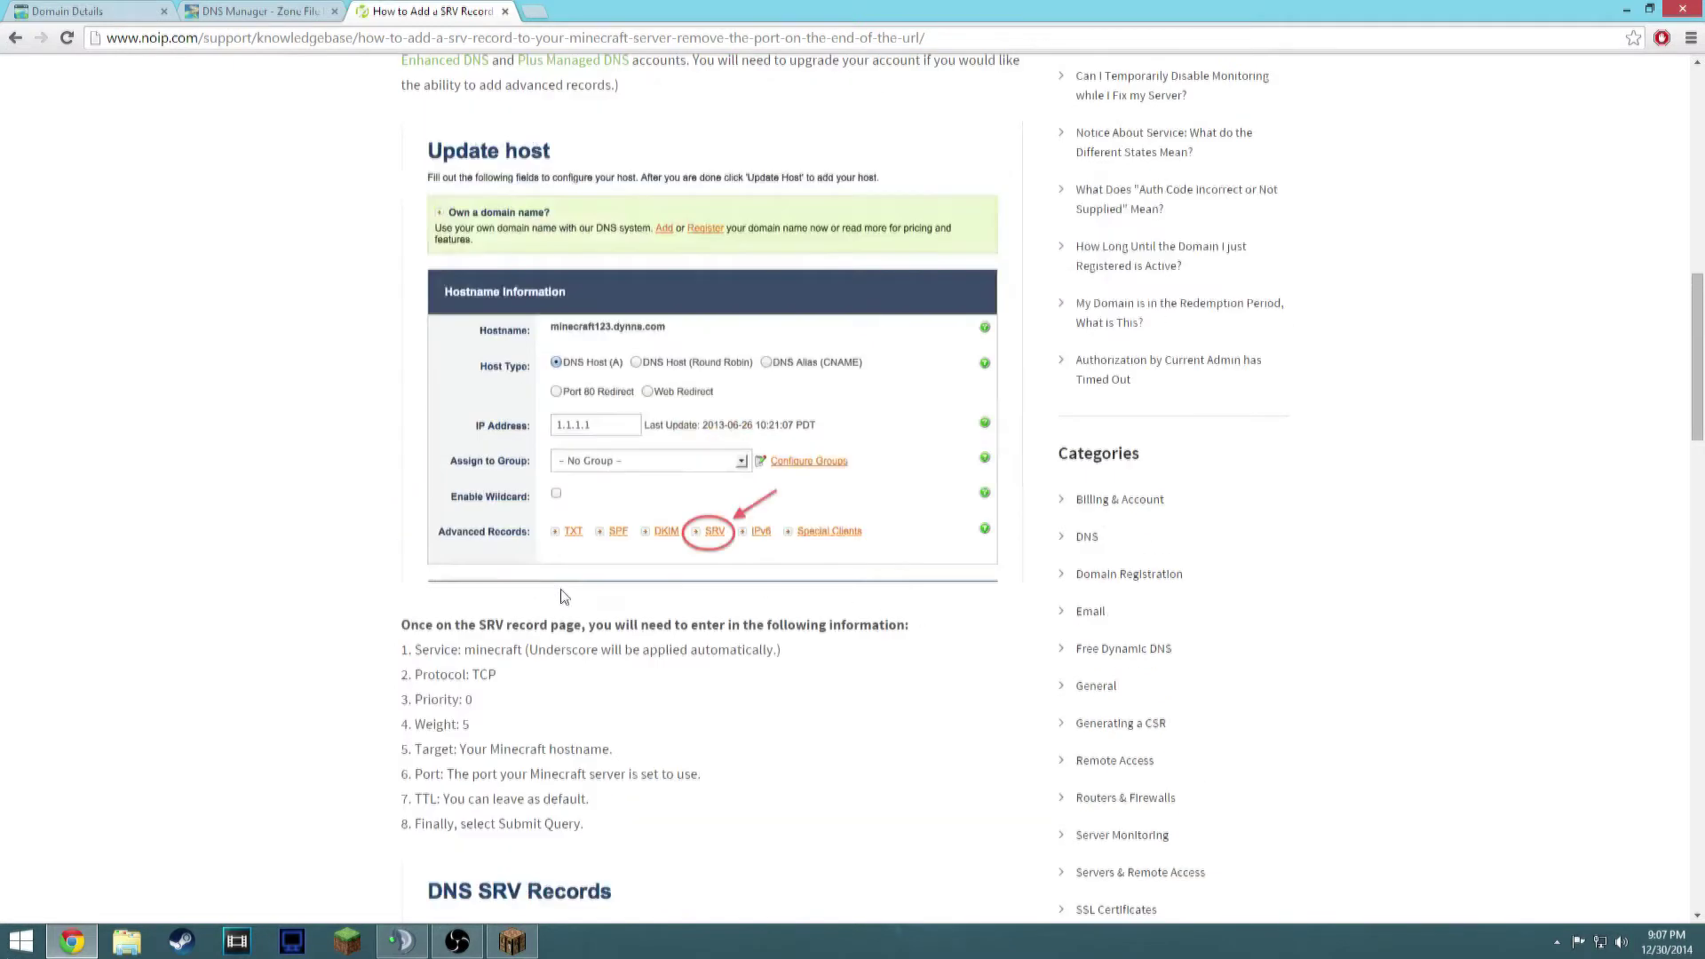
scroll(544, 600, "down", 4)
scroll(303, 709, "up", 3)
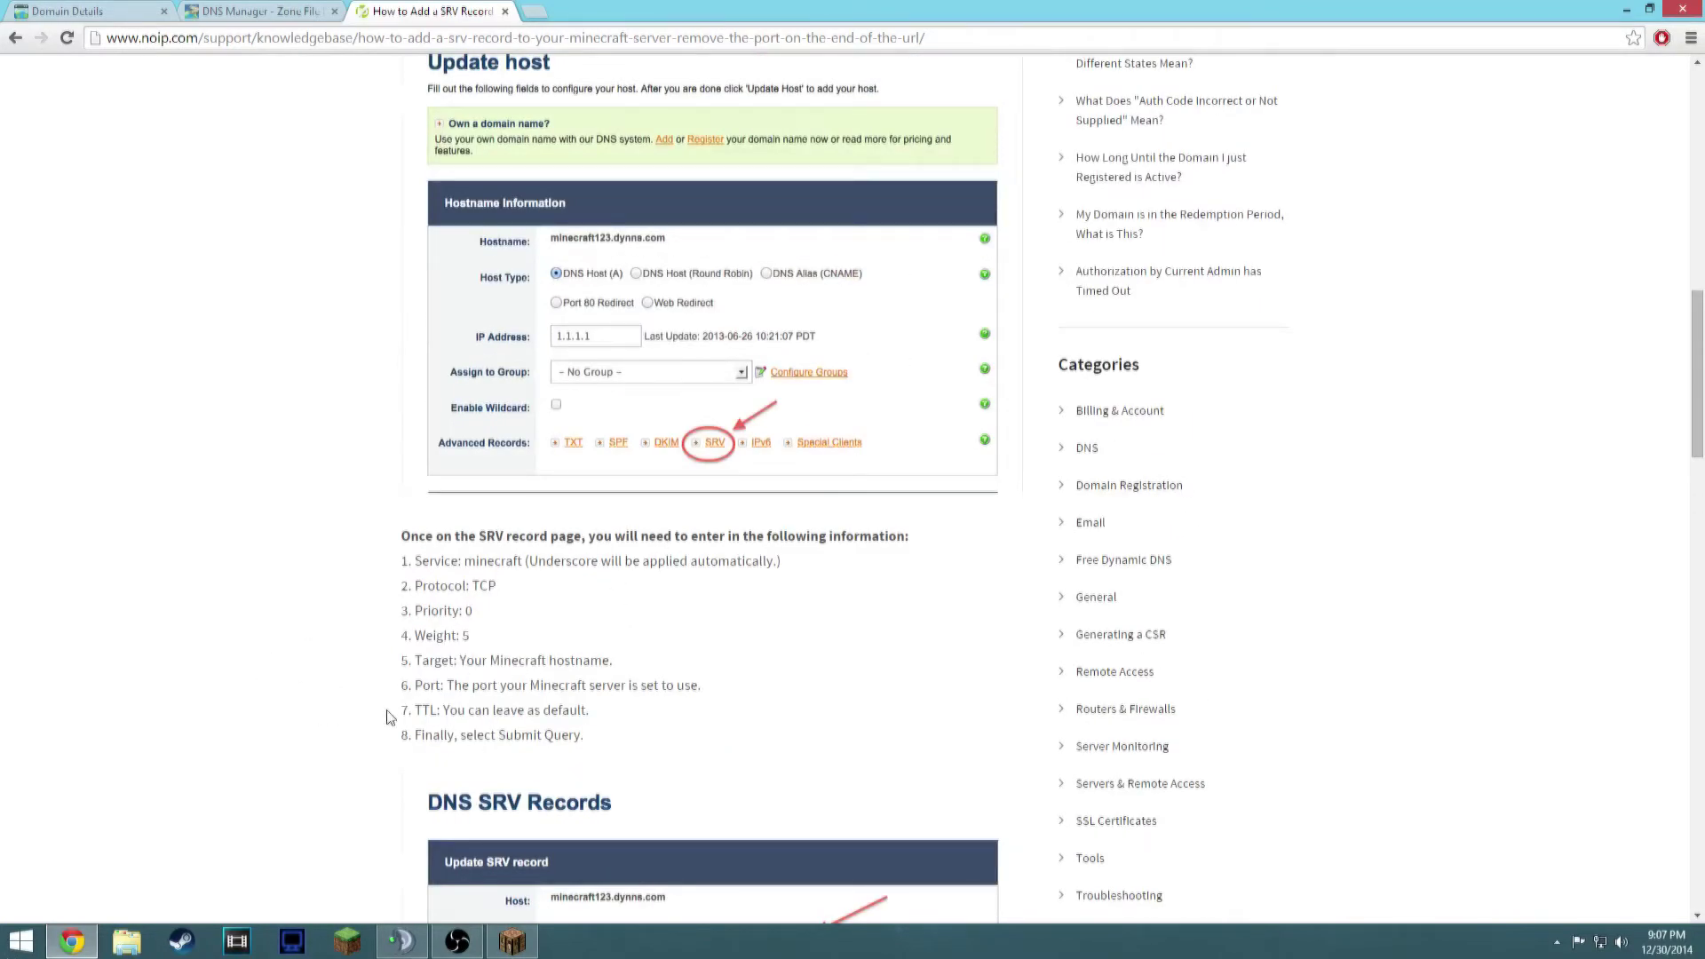
scroll(385, 699, "up", 4)
left_click(225, 11)
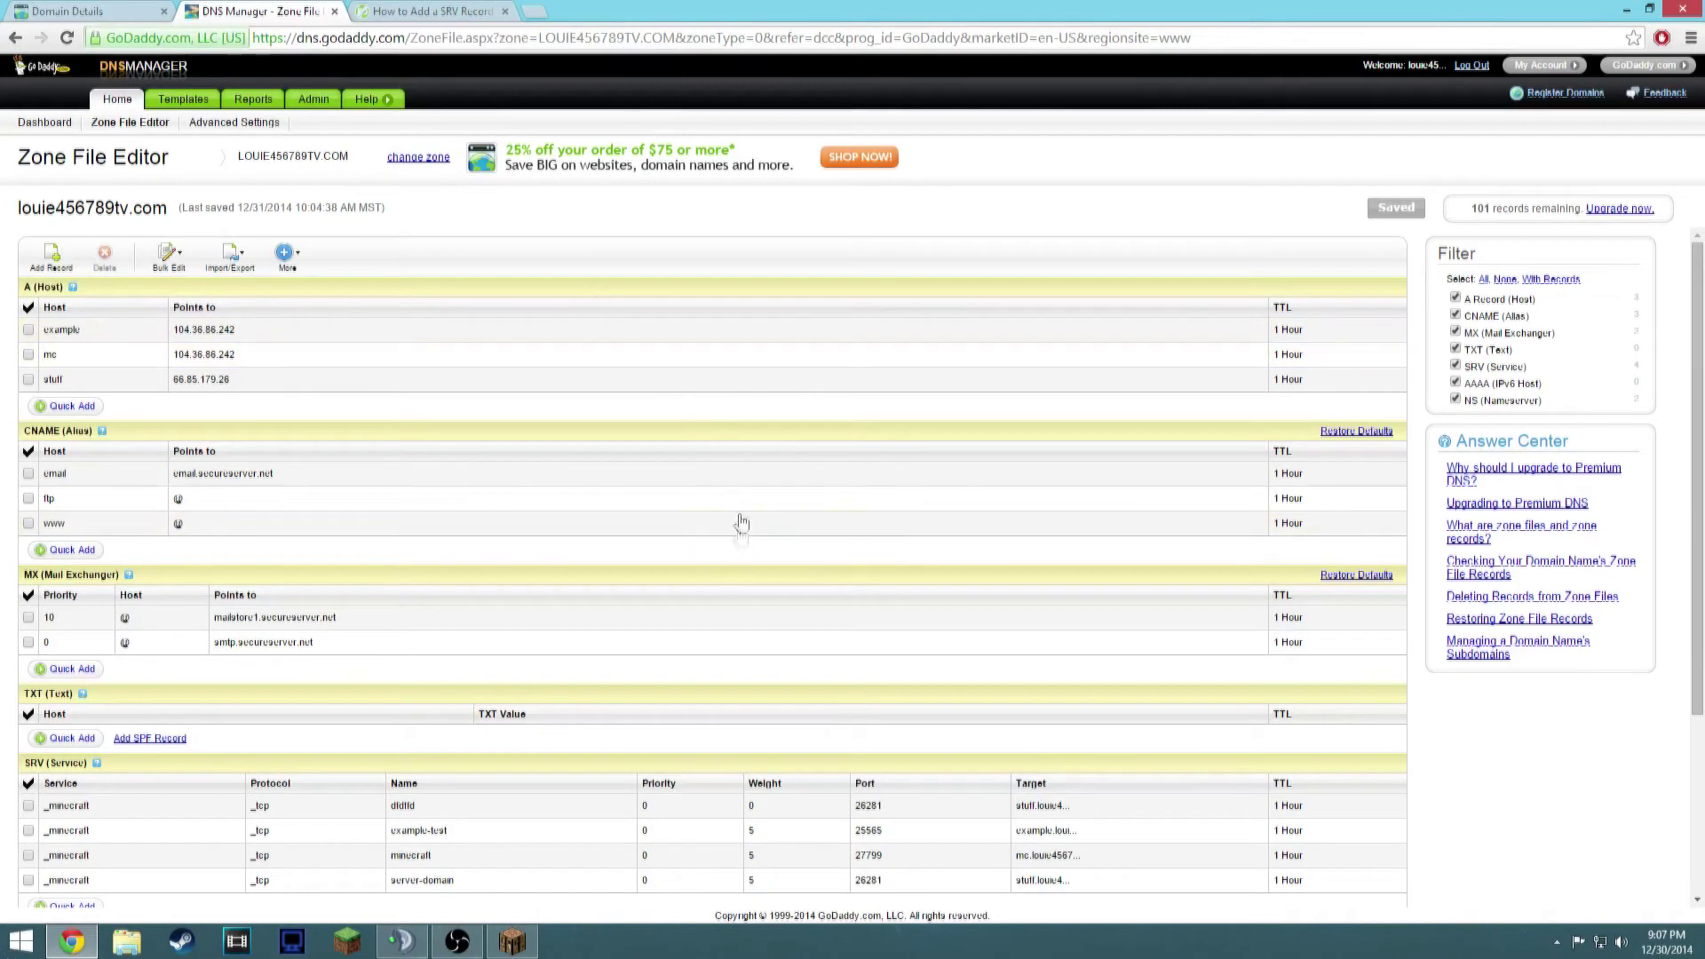